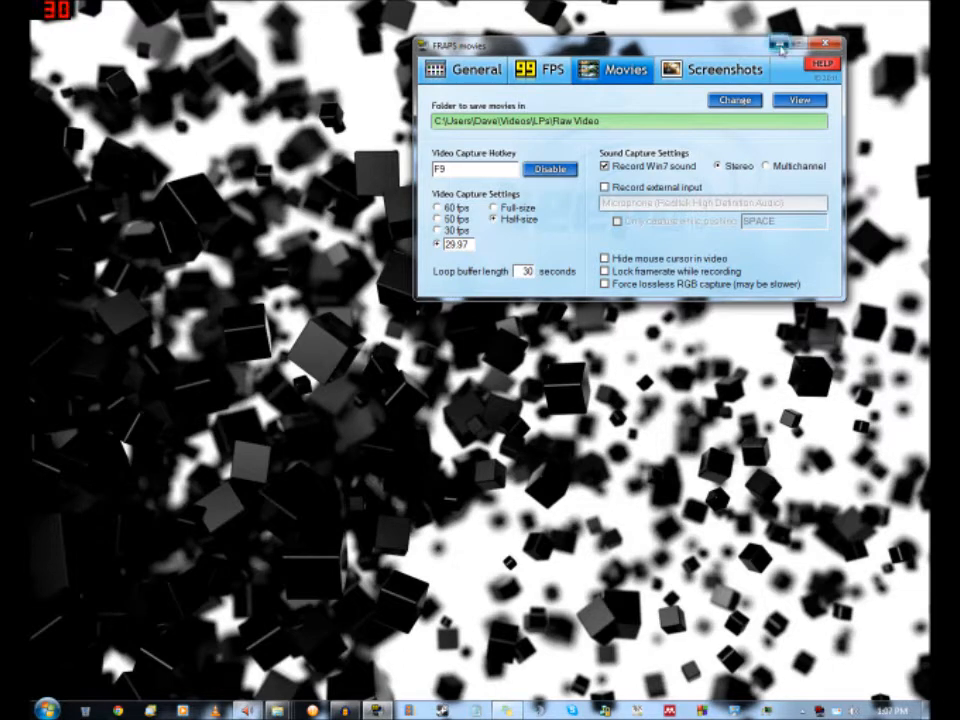
- Minimise the FRAPS window, show the running recording and file commands in Audacity, and minimise Audacity as well
left_click(781, 44)
left_click(345, 710)
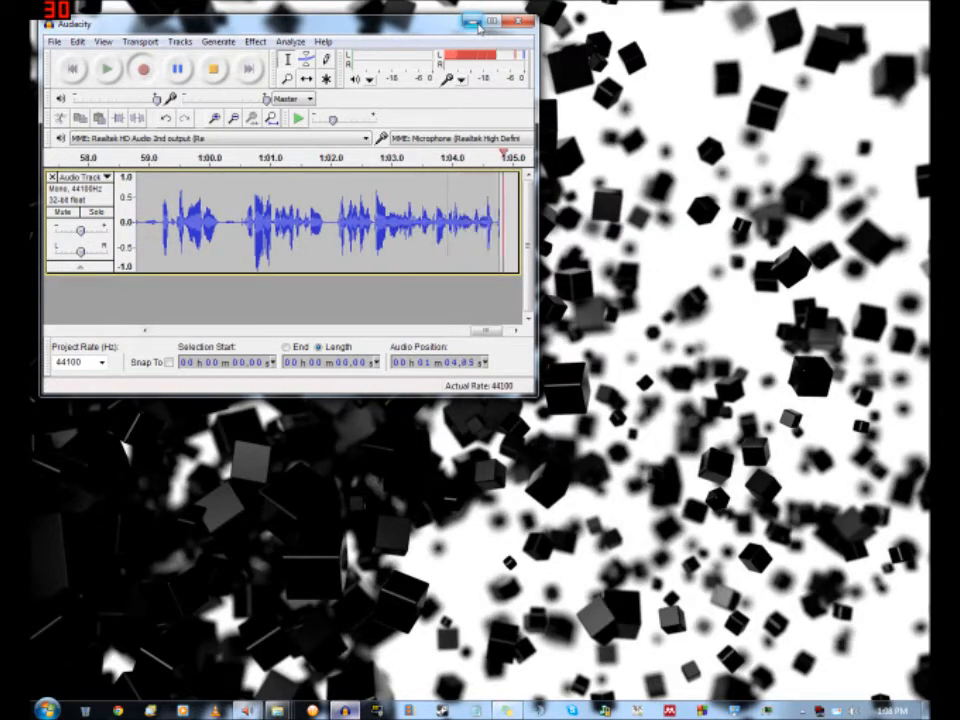
left_click_drag(100, 26, 158, 58)
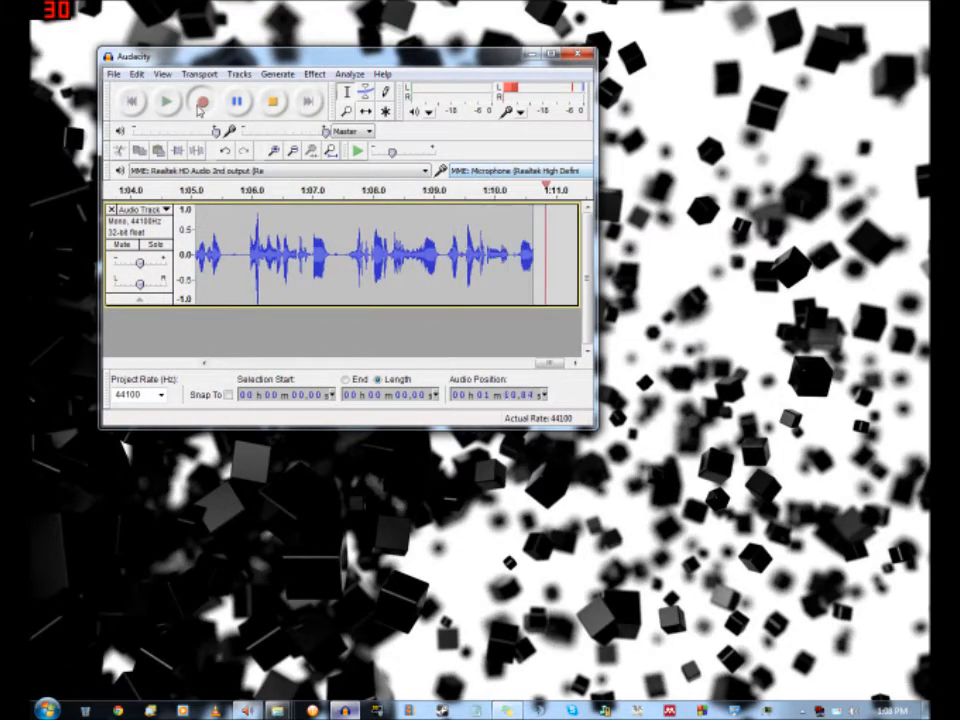
left_click(115, 75)
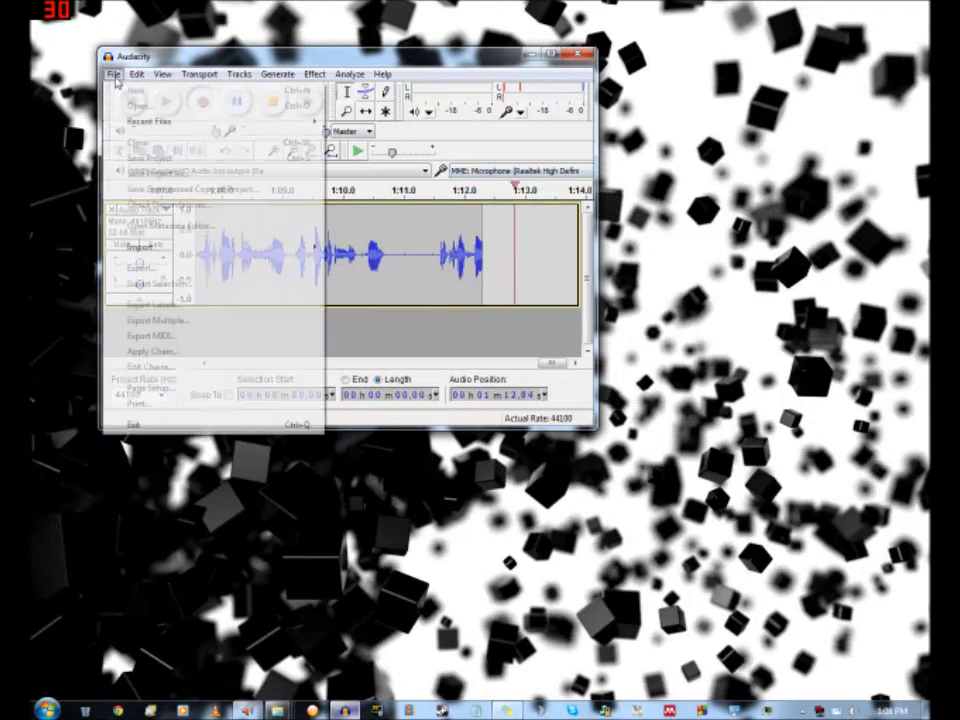
left_click(215, 62)
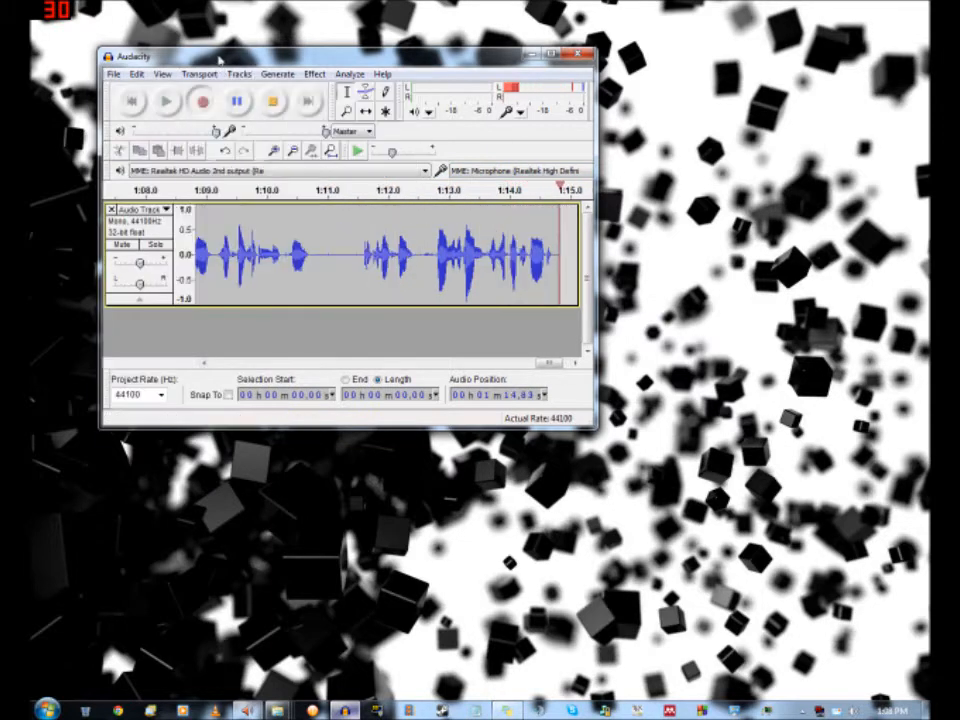
left_click(532, 55)
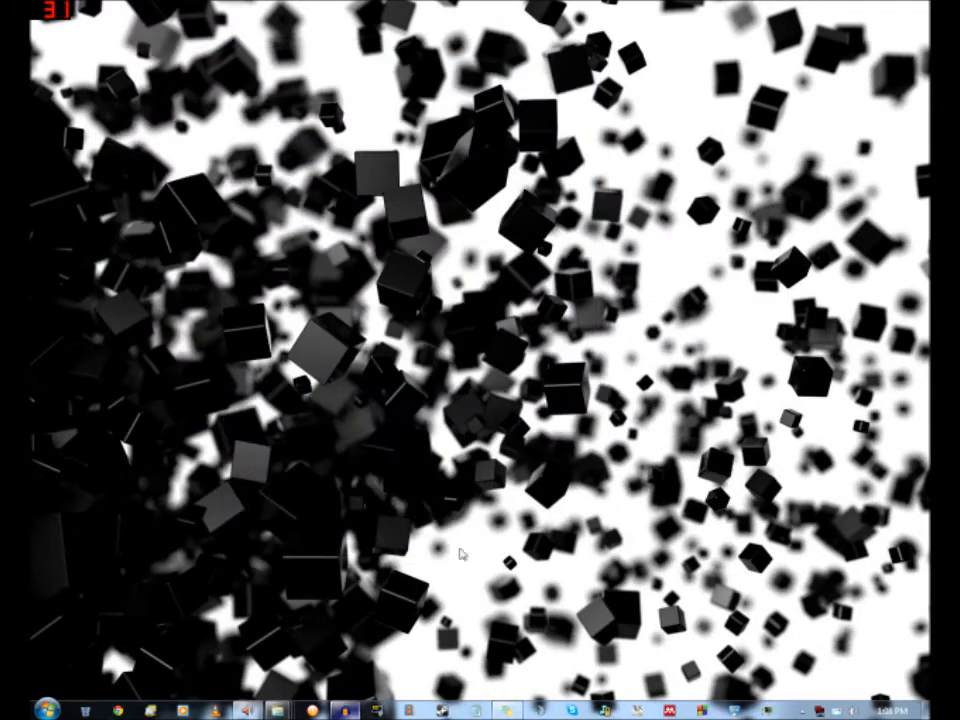
- Open Windows Live Movie Maker and add the eight Oblivion 2011-09-15 clips from the Raw Video folder
right_click(411, 711)
left_click(418, 662)
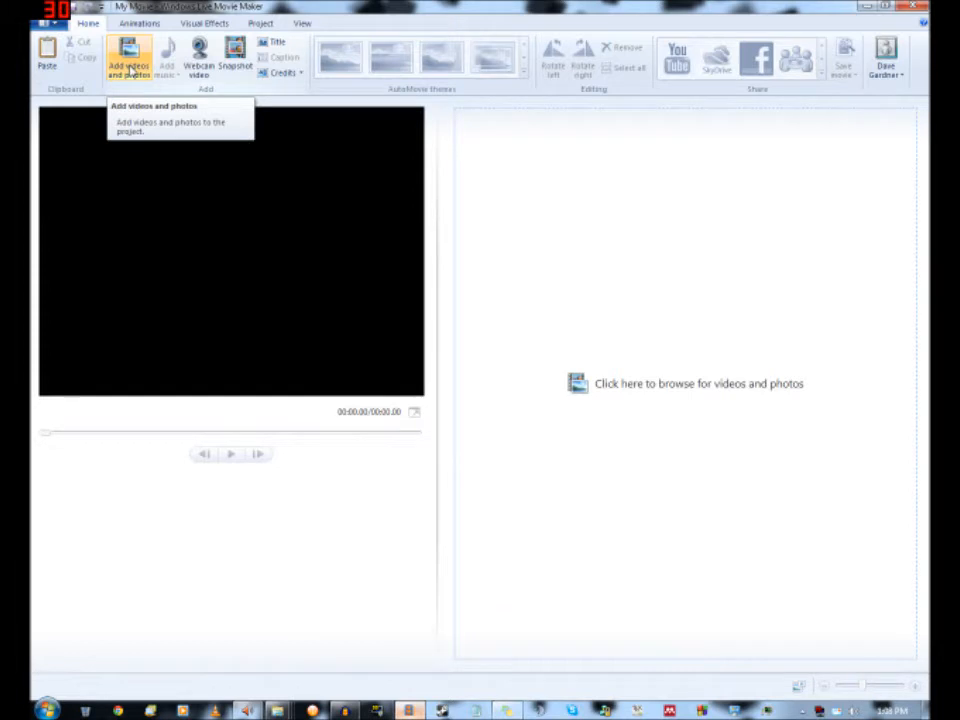
left_click(130, 70)
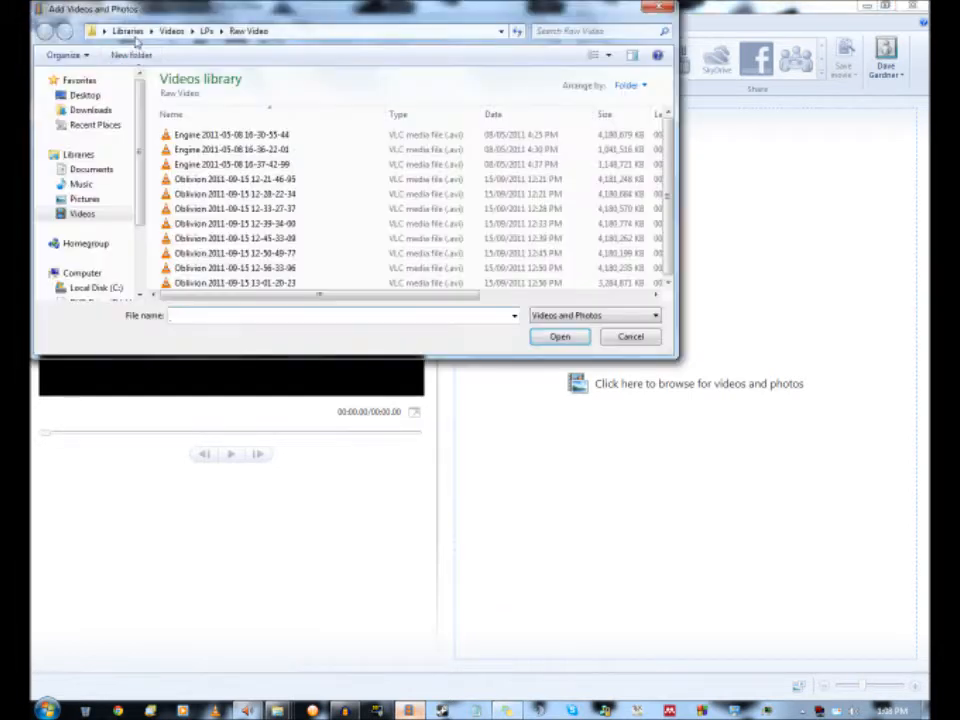
left_click_drag(177, 20, 218, 116)
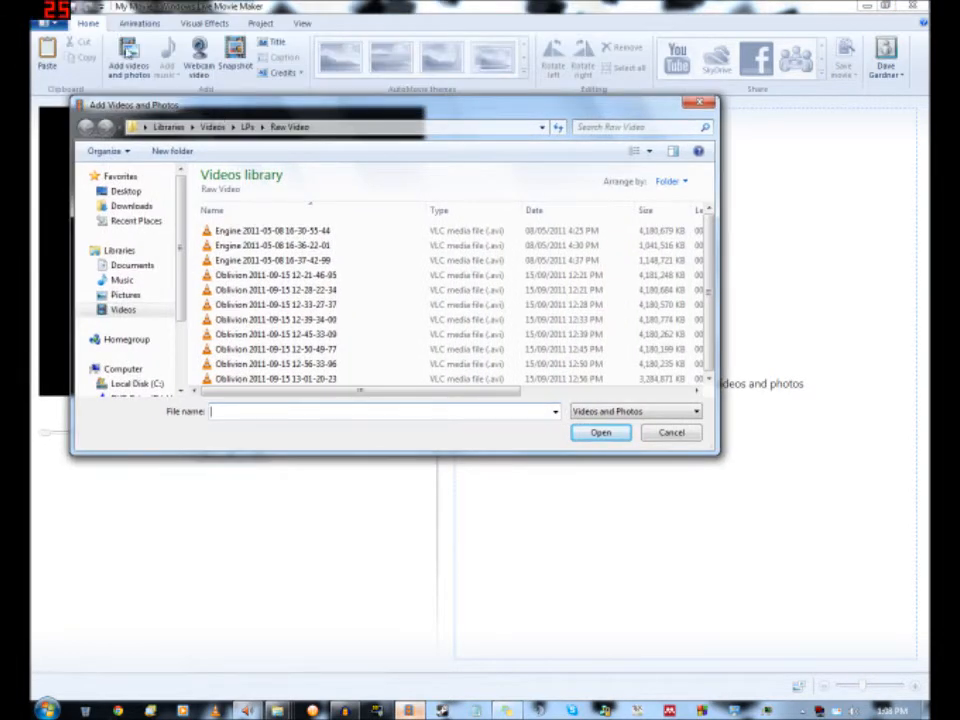
left_click(306, 274)
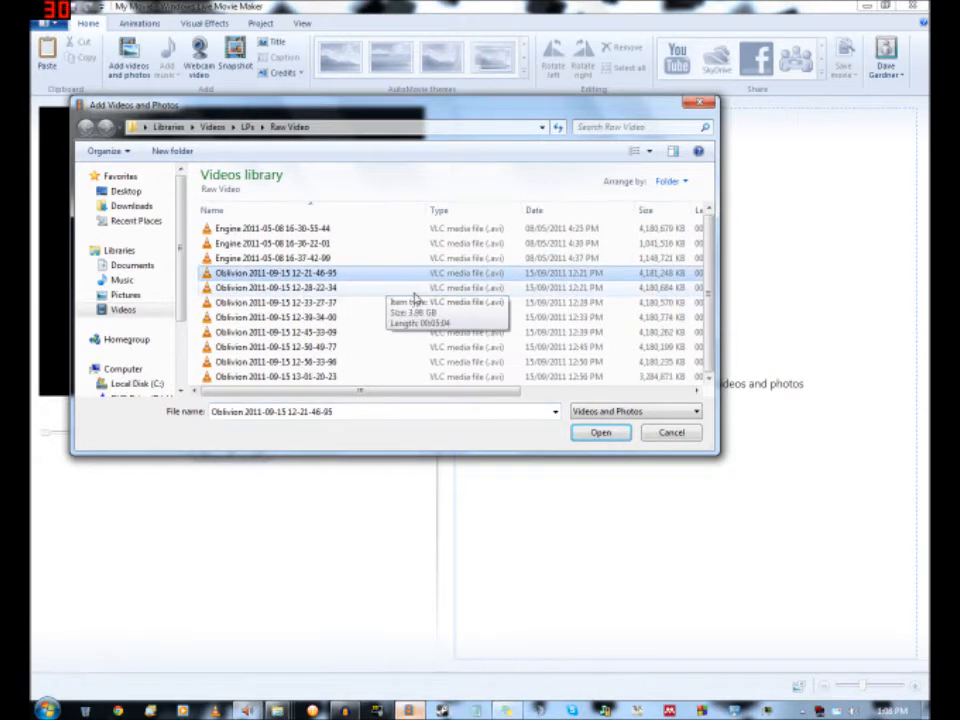
left_click(412, 377, "shift")
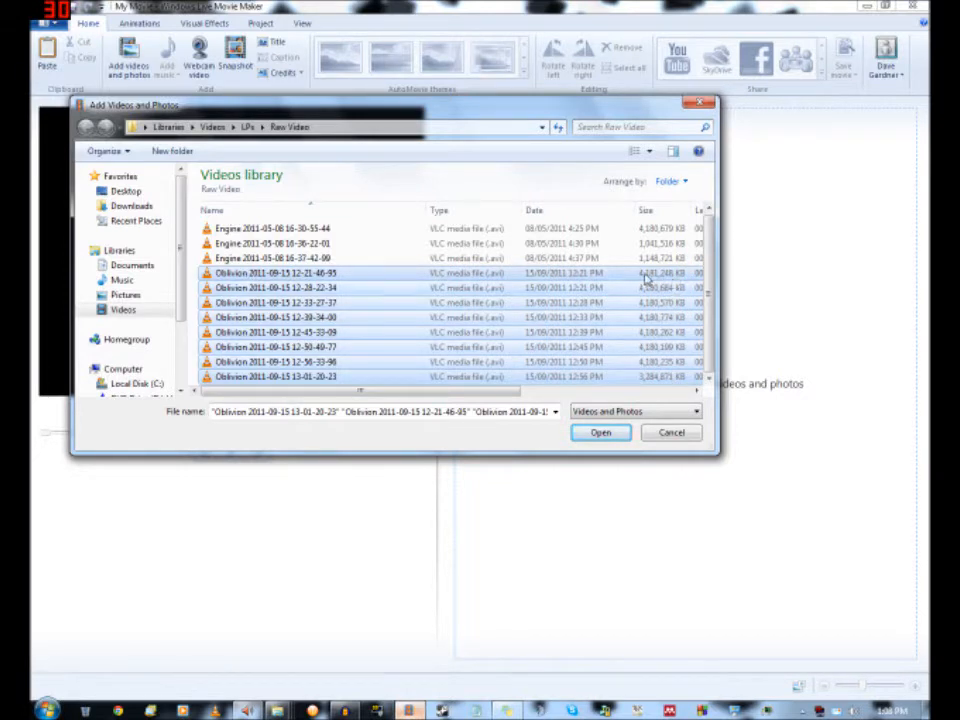
left_click(601, 434)
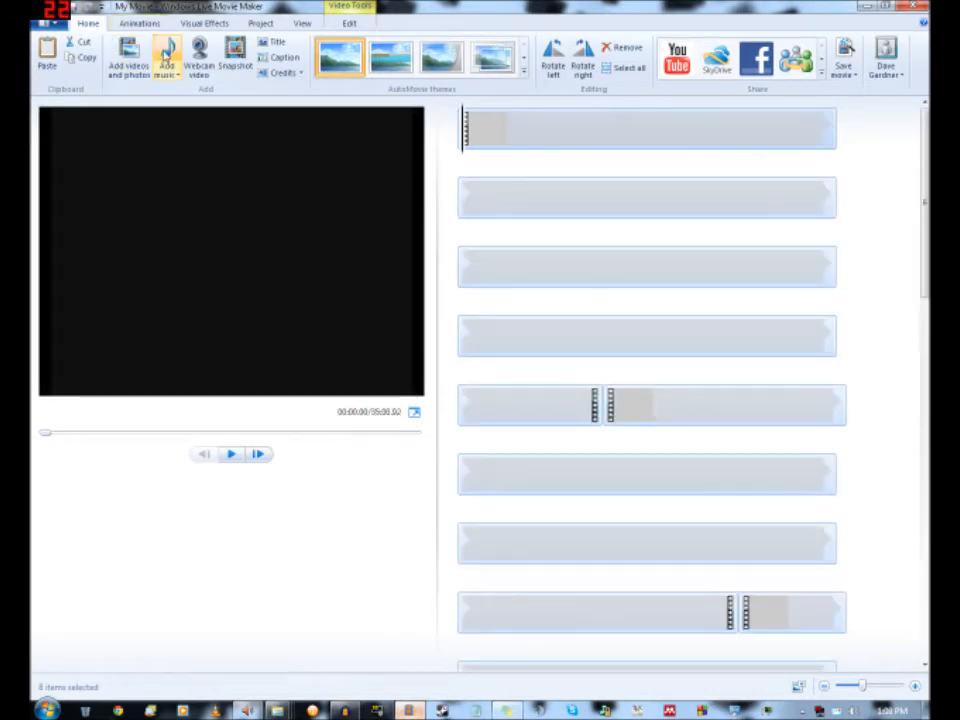
- Add the audio file tes from the Raw Audio folder as the project's music track
left_click(166, 58)
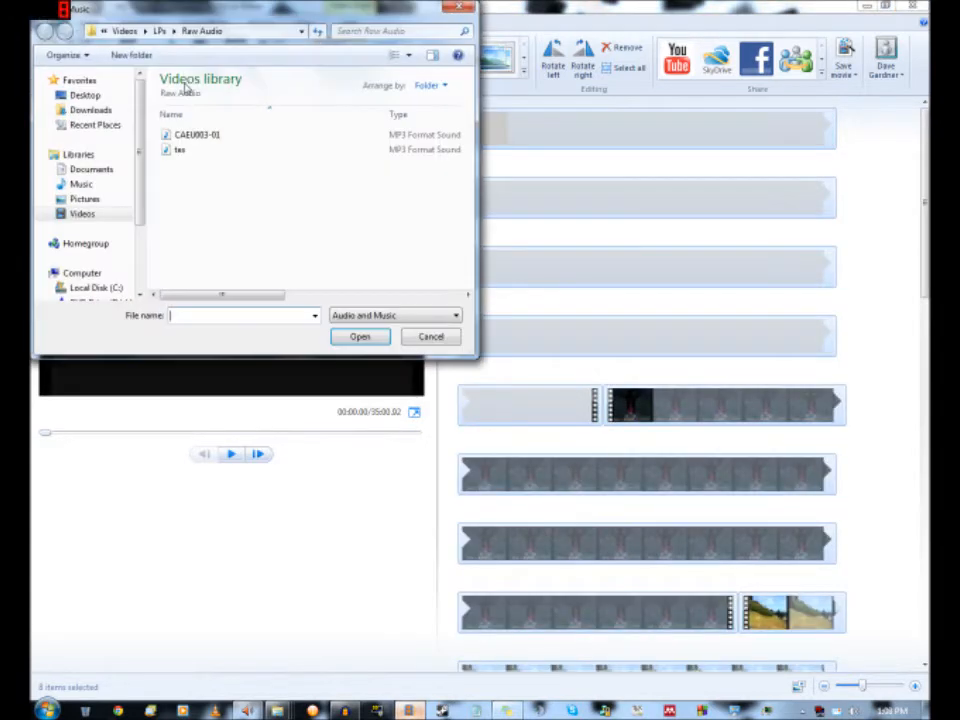
left_click(195, 150)
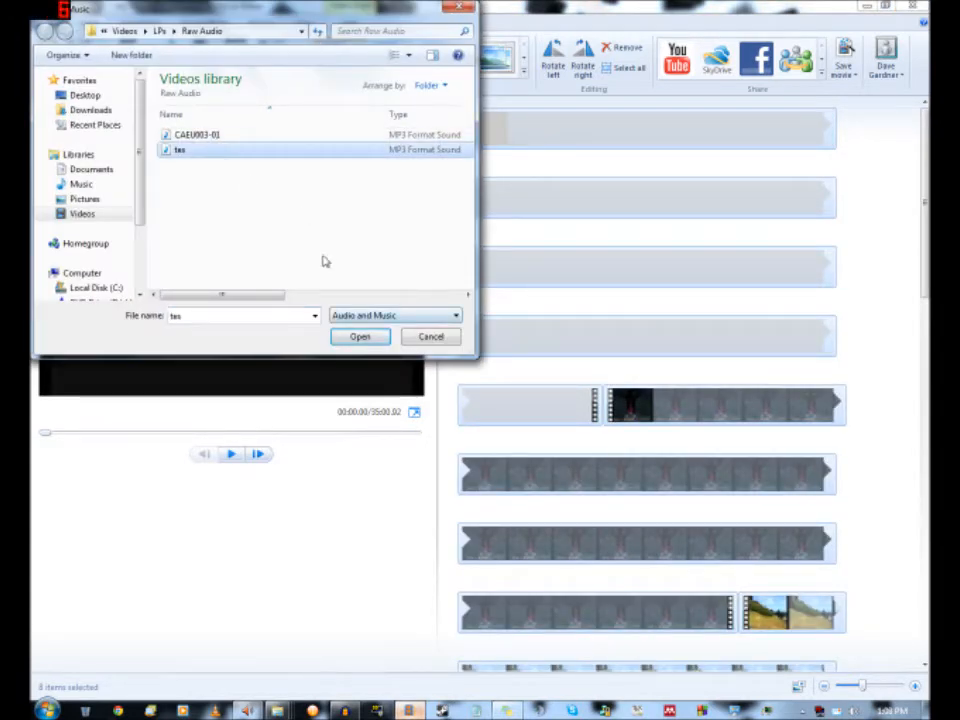
left_click(357, 336)
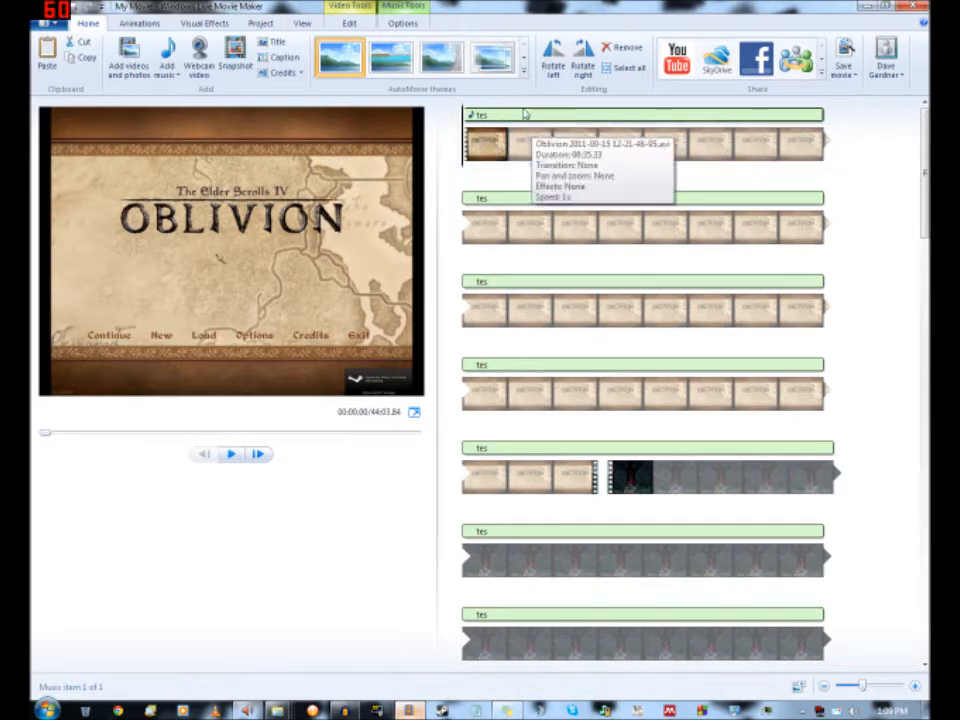
- Play the project, split the tes music track at about 19.32 s, and delete the portion before the split
left_click(408, 23)
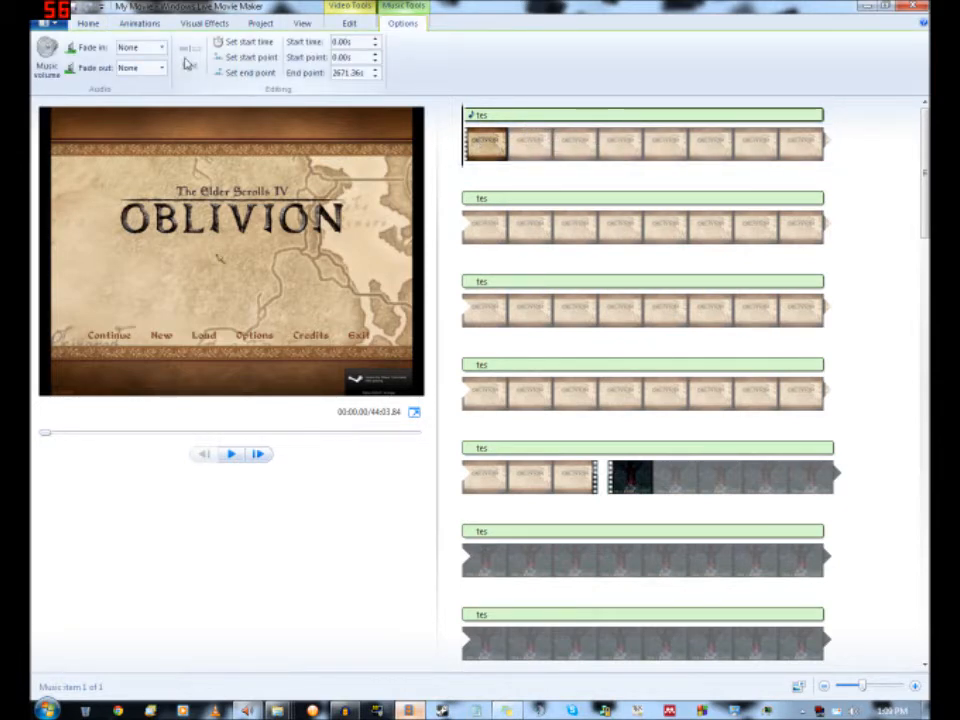
key("space")
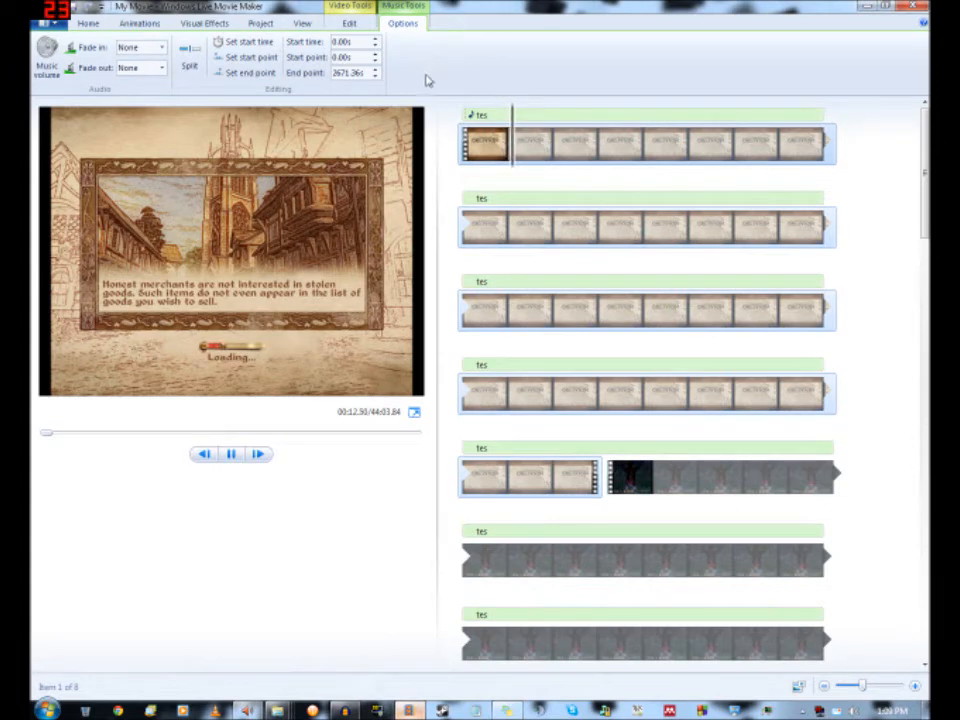
left_click(190, 60)
left_click(490, 117)
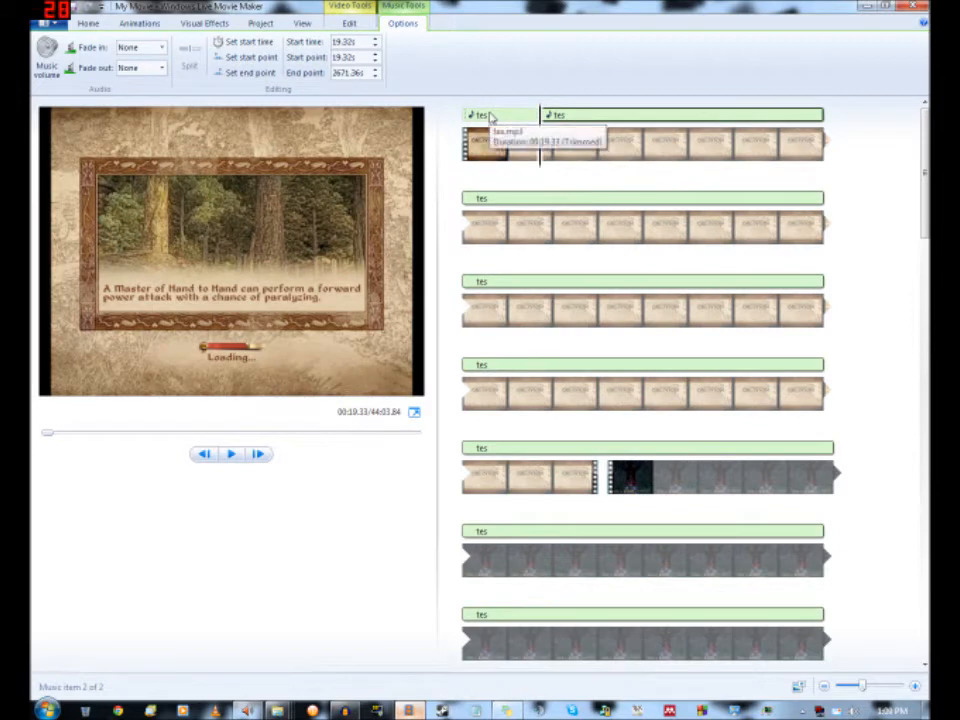
key("Delete")
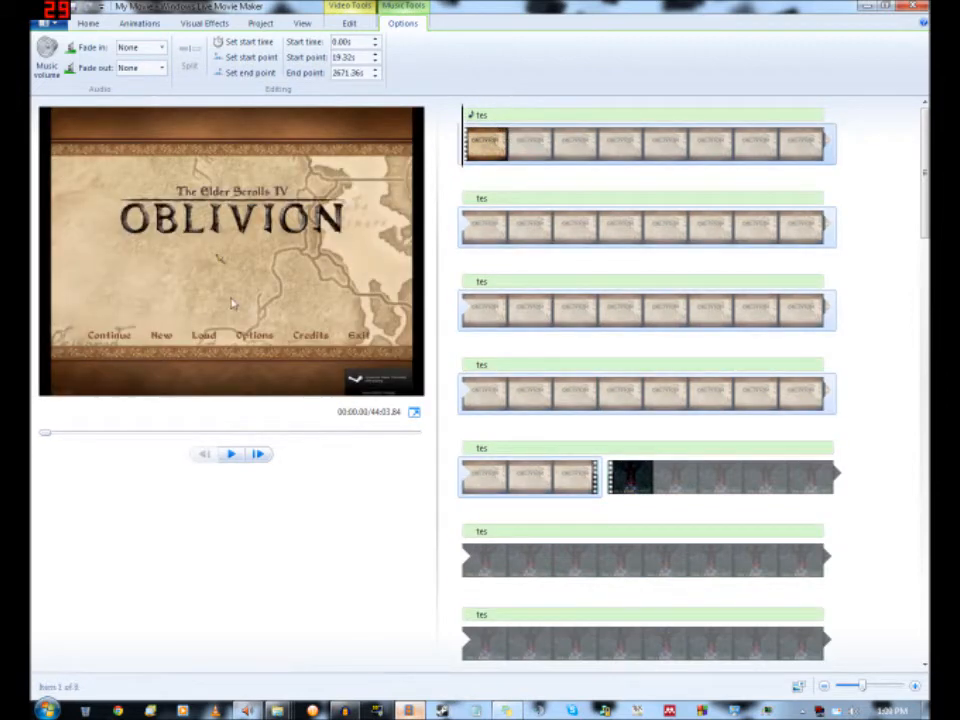
- Play the project to about 55.52 s and split both the music track and the first video clip there
left_click(174, 307)
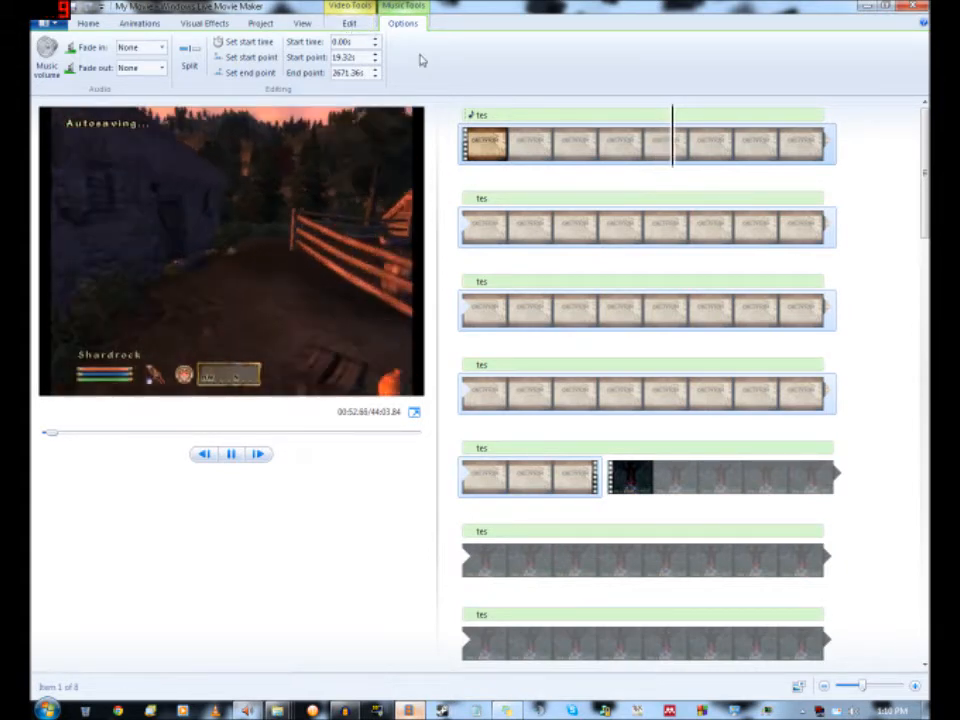
left_click(356, 30)
left_click(390, 28)
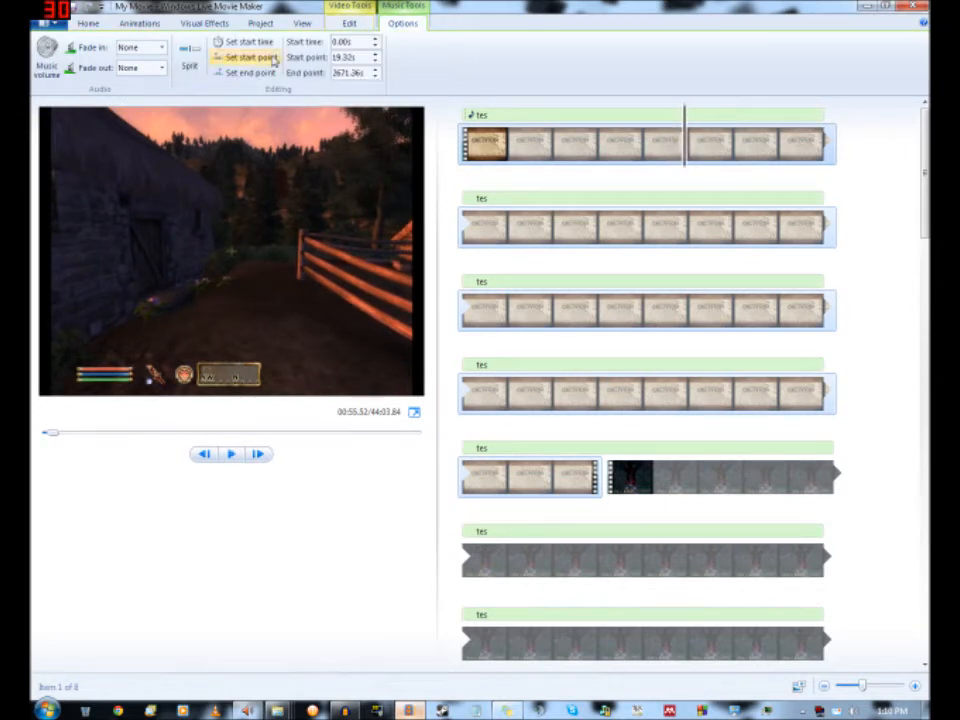
left_click(198, 62)
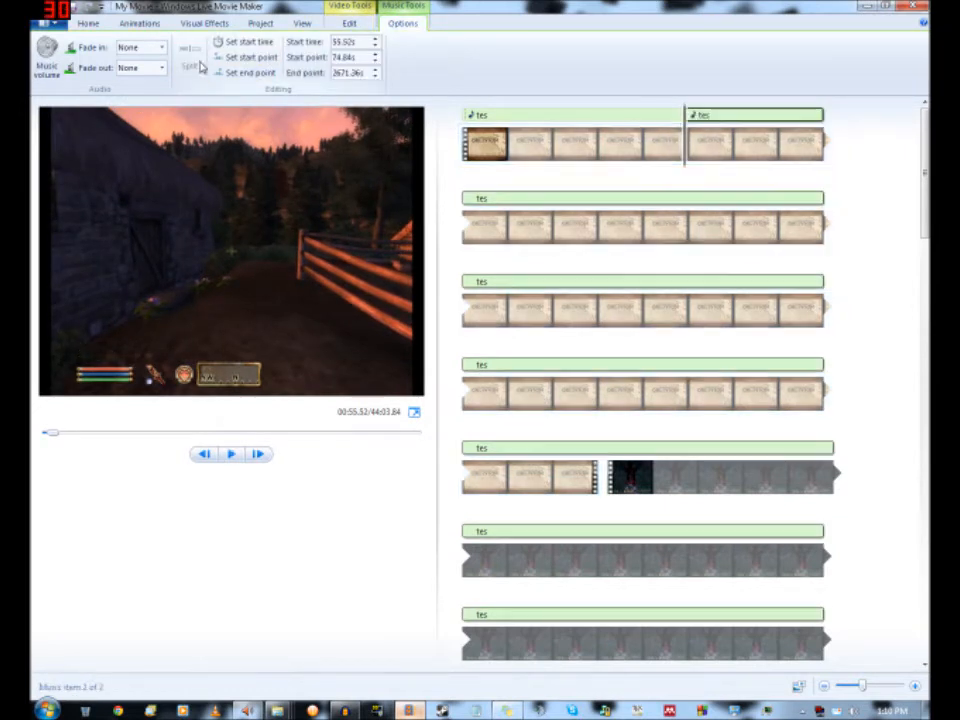
left_click(349, 22)
left_click(350, 60)
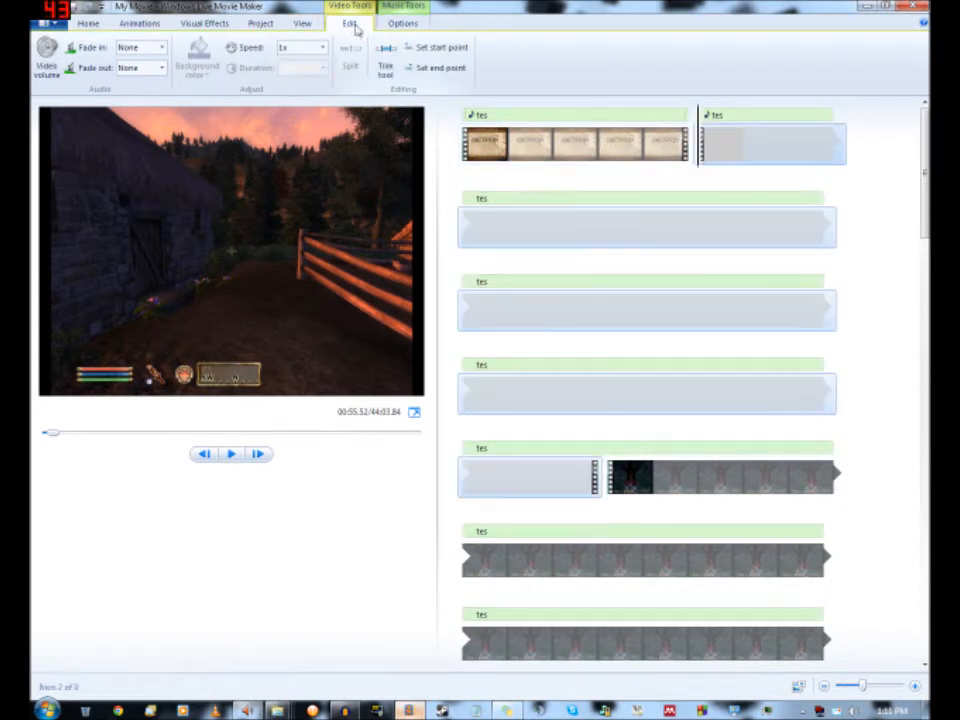
- Delete the opening portions of the video and music that come before the split
left_click(403, 26)
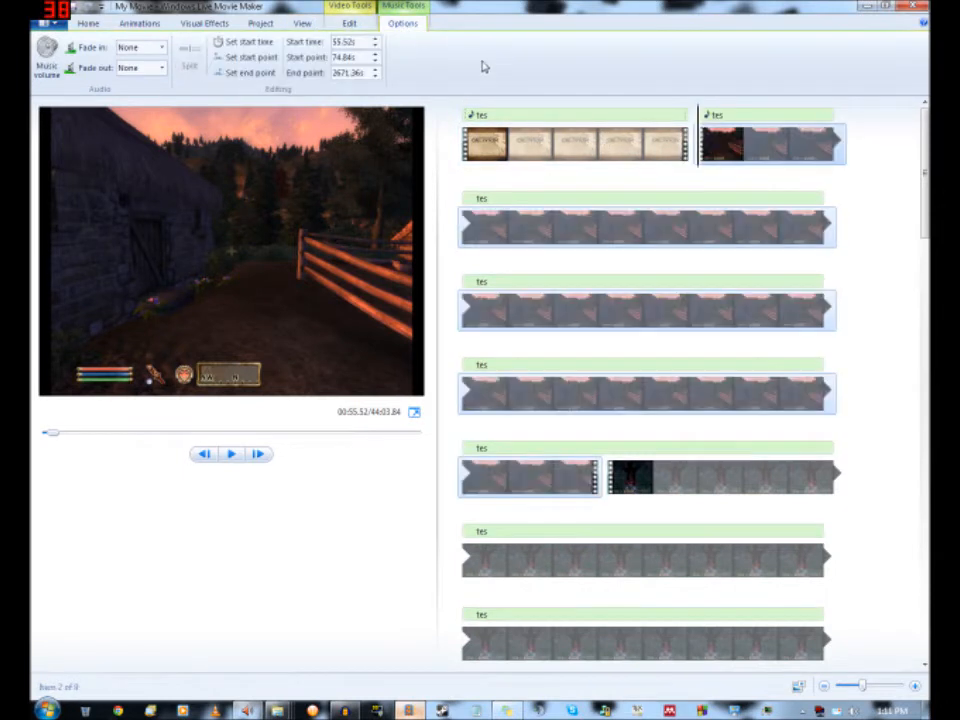
left_click(349, 22)
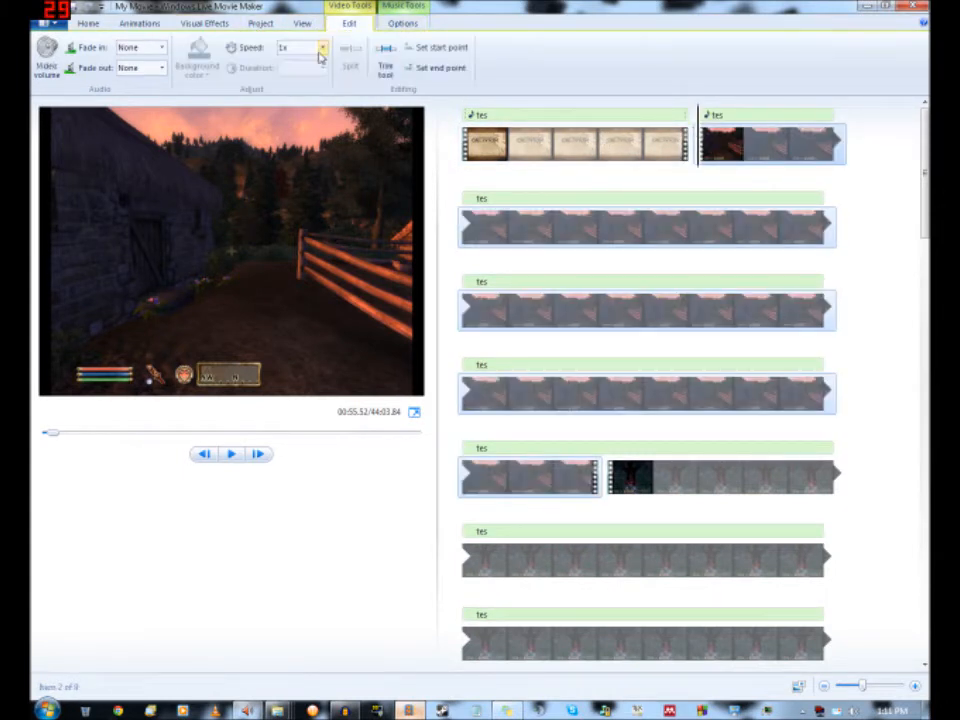
left_click(614, 140)
key("Delete")
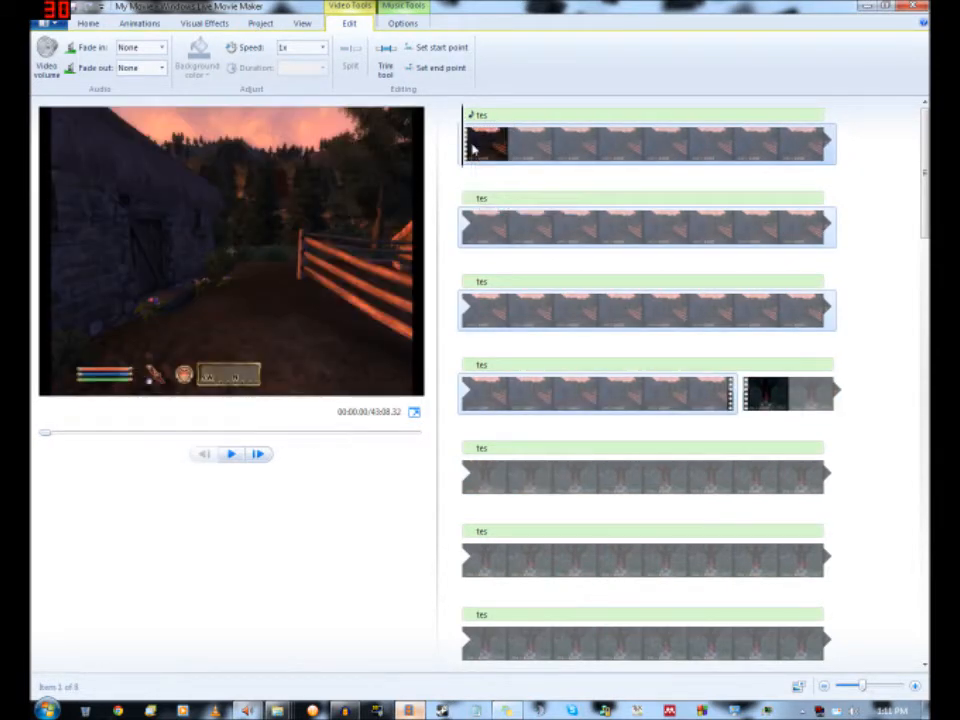
- Preview the trimmed opening and check the audio mix balance between video and music
key("space")
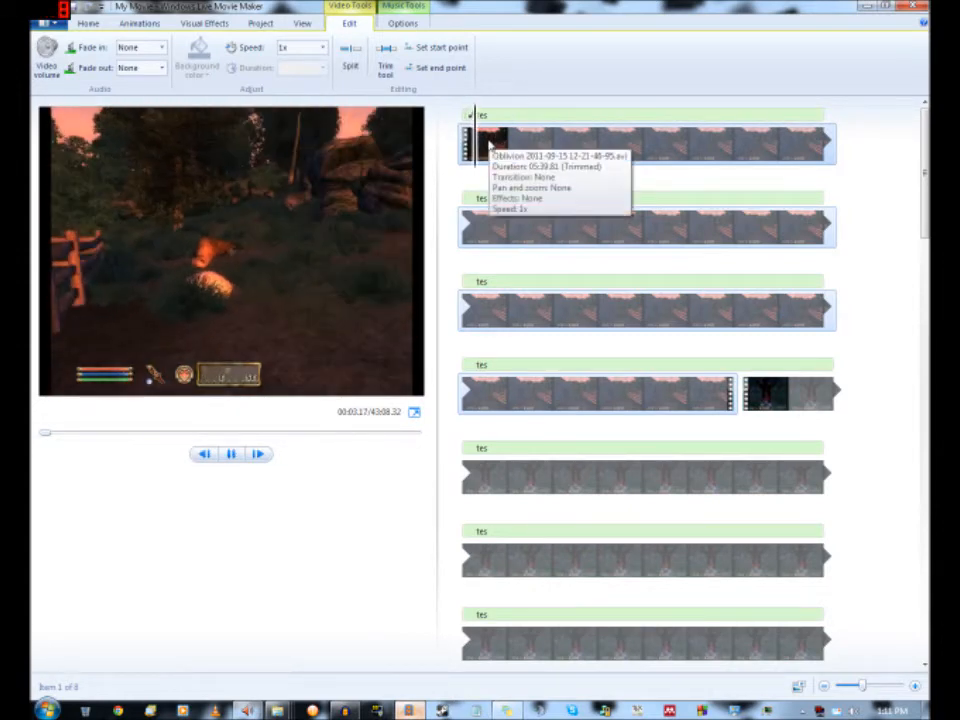
left_click(490, 142)
left_click(259, 24)
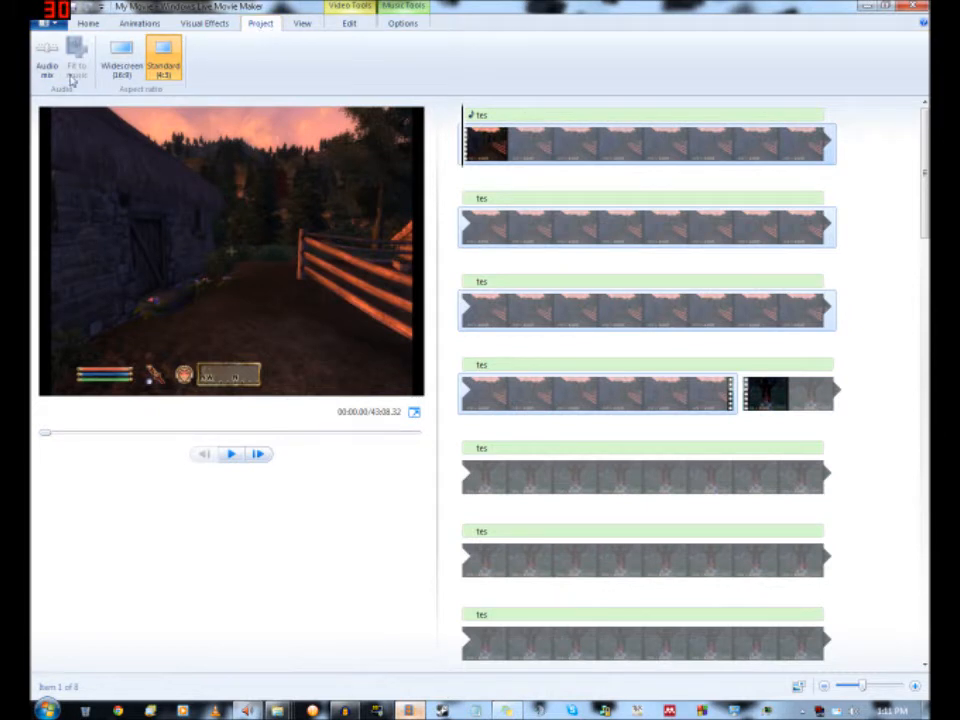
left_click(46, 56)
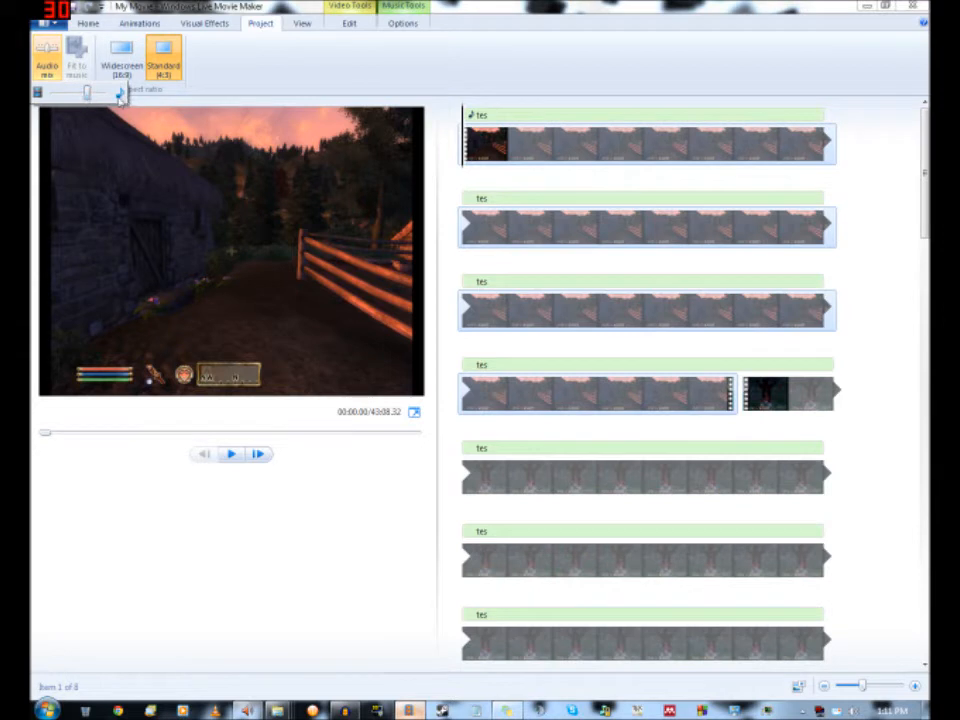
left_click(444, 84)
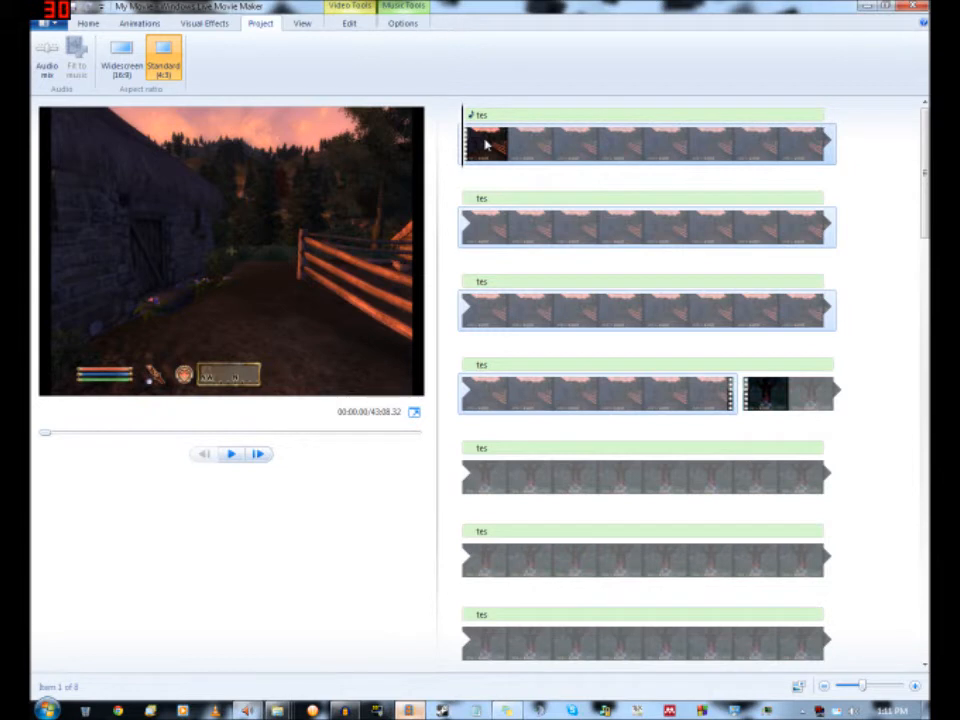
- Scrub through the first video clip to locate where the section to cut out begins
left_click(536, 152)
left_click(597, 148)
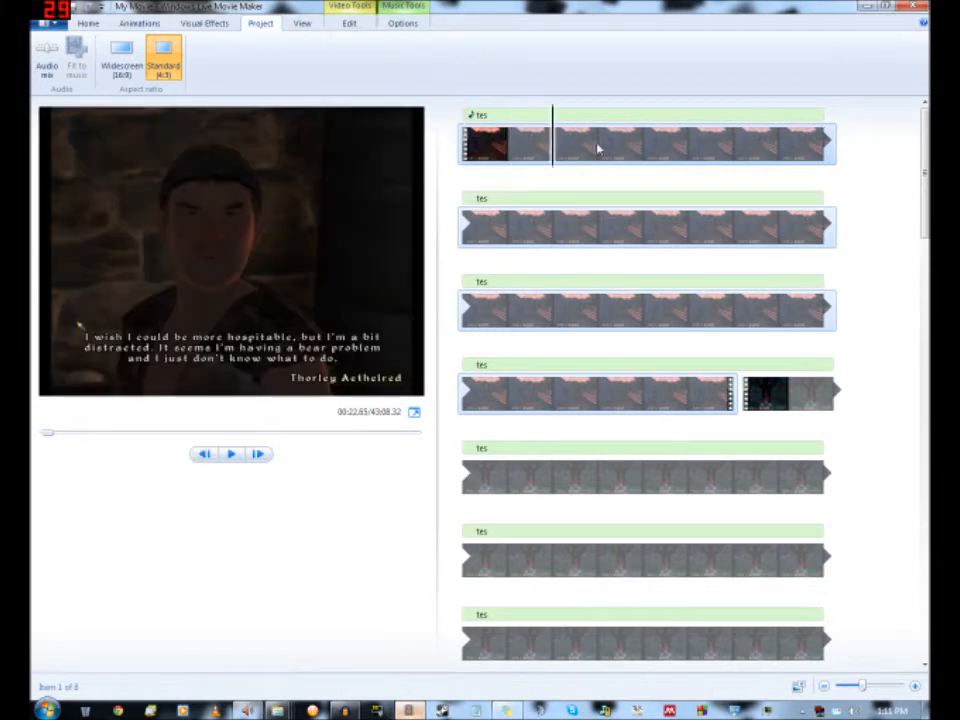
left_click(598, 148)
left_click(643, 148)
left_click(735, 148)
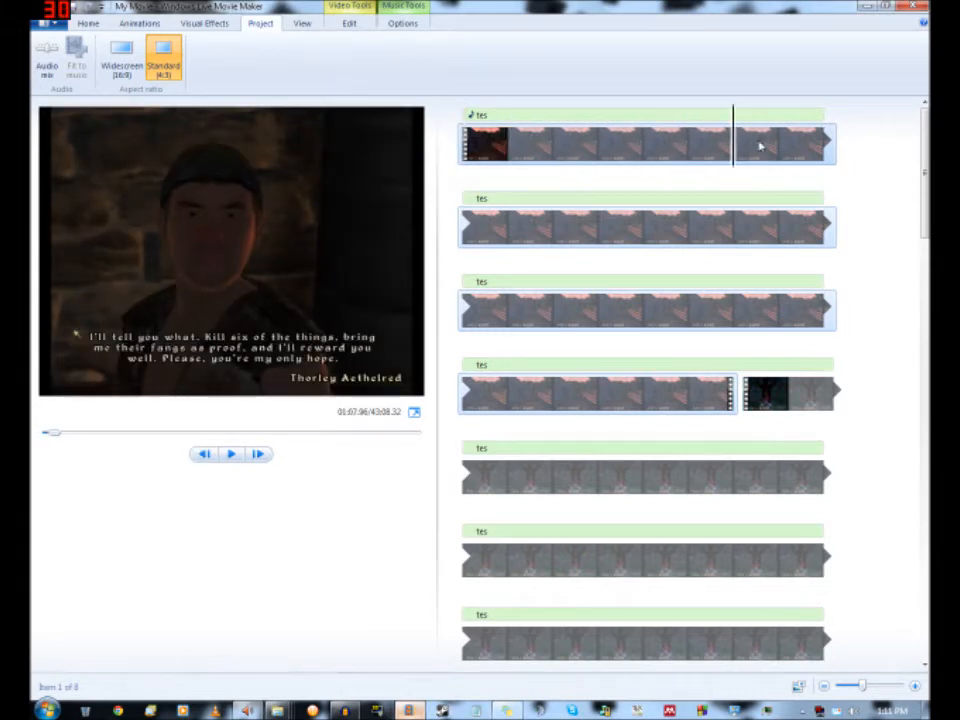
left_click(778, 148)
left_click(527, 227)
left_click(611, 231)
left_click(660, 236)
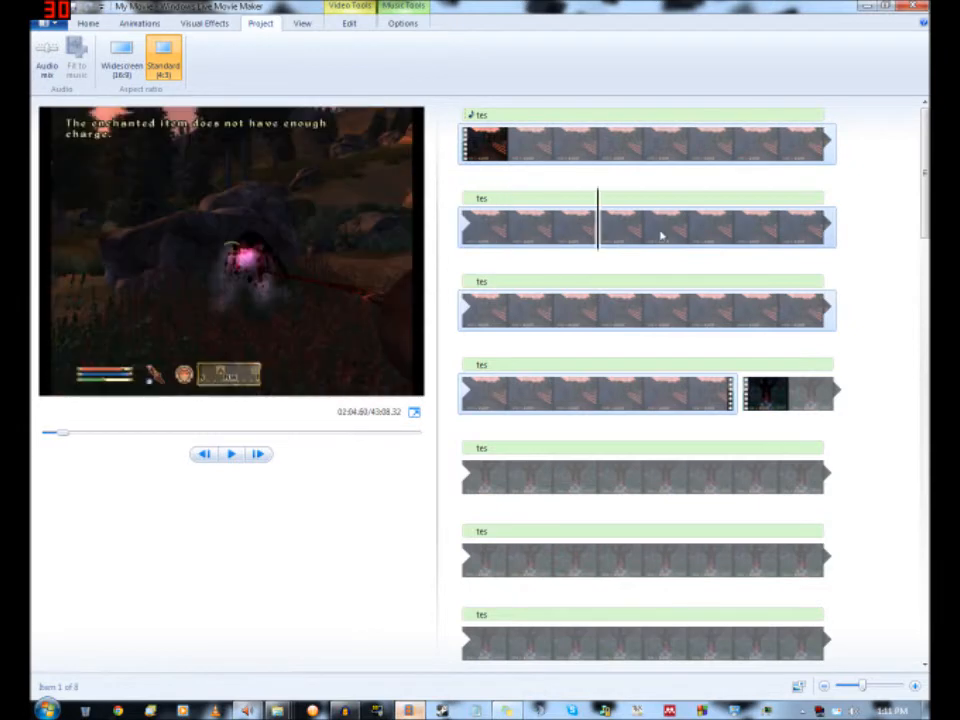
left_click(690, 232)
left_click(703, 231)
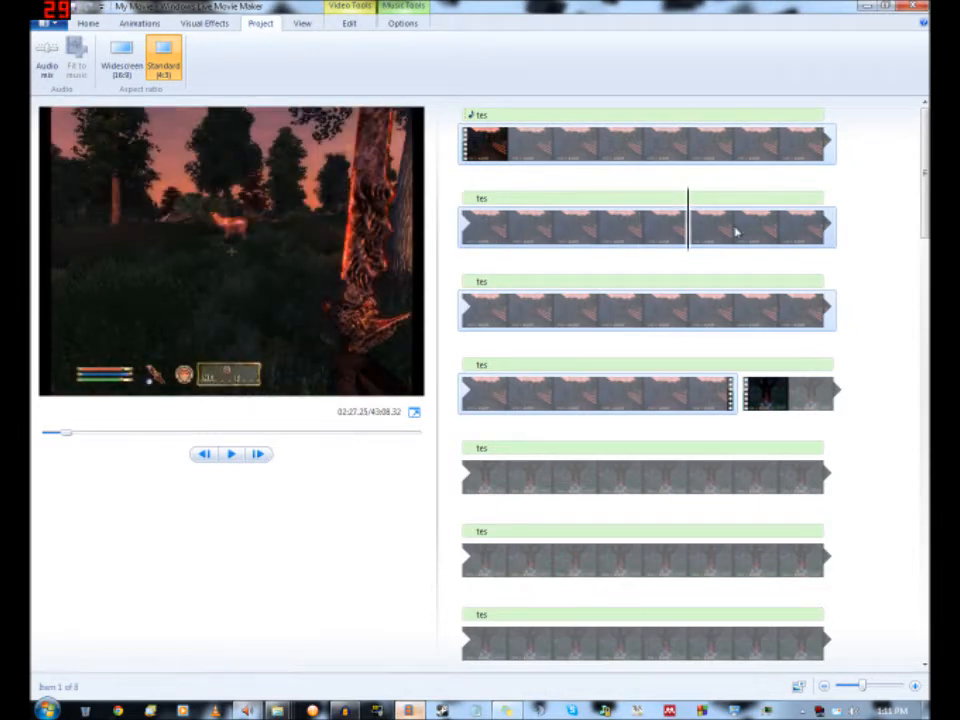
- Play the first clip to the loading screen and split both the video and the tes music track at about 02:54.14
left_click(747, 230)
key("space")
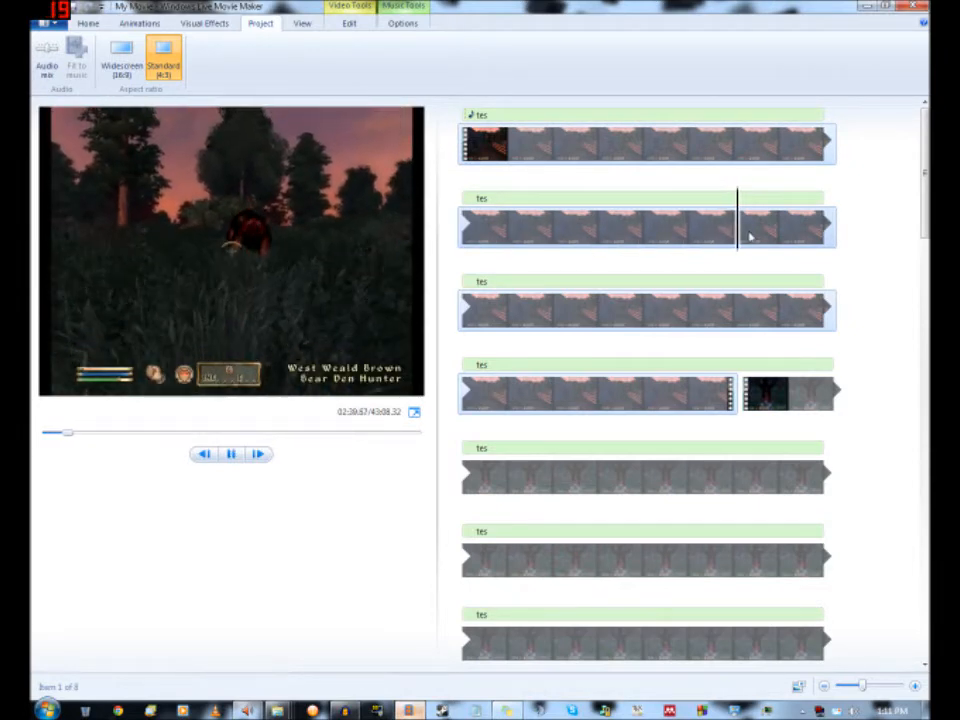
left_click(348, 25)
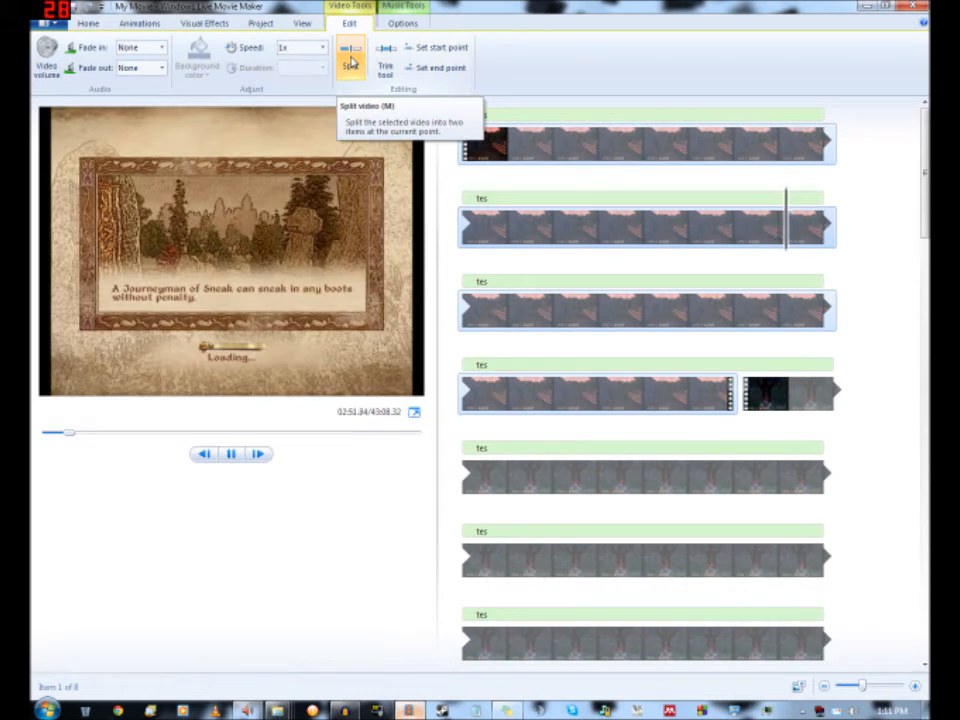
left_click(351, 62)
left_click(398, 24)
left_click(194, 58)
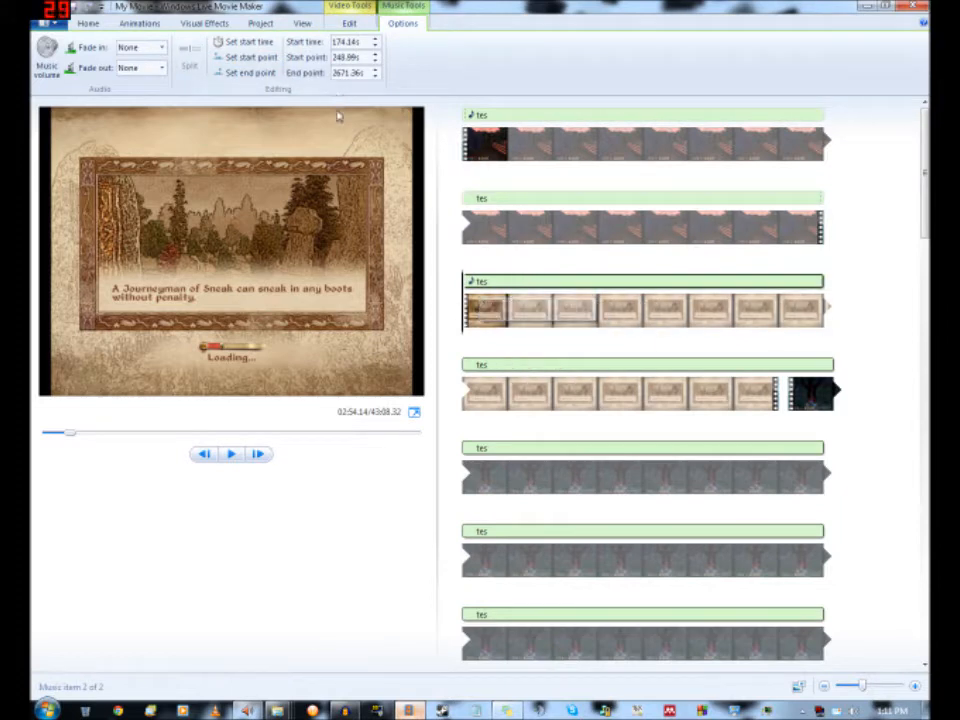
- Scan the clip after the split to find where the unwanted section ends, around the four-minute mark
left_click(488, 316)
key("space")
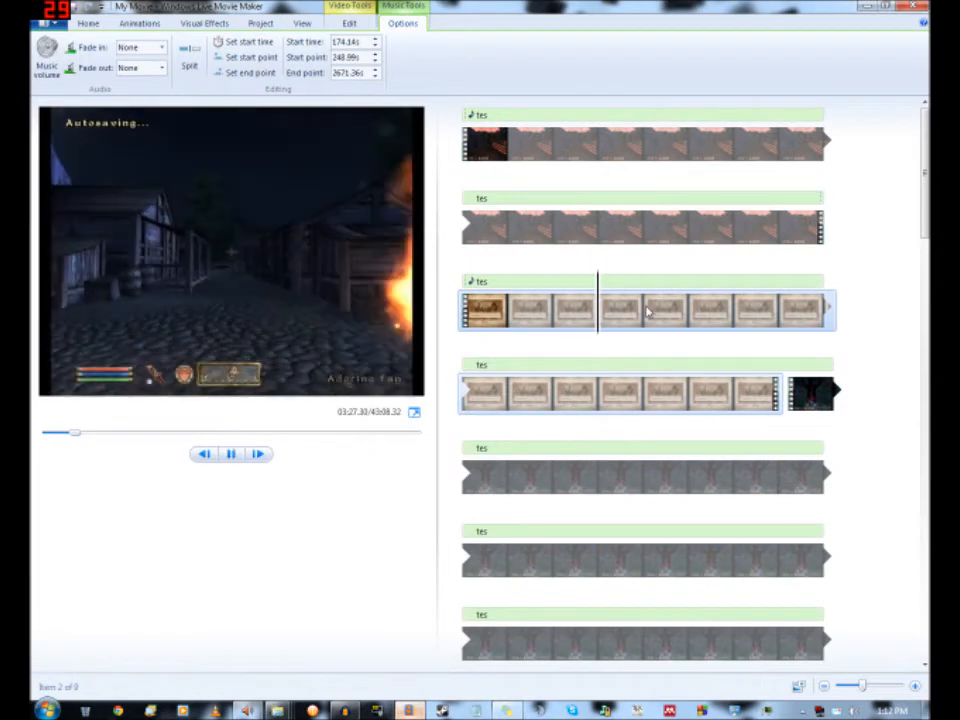
left_click(720, 317)
left_click(758, 316)
left_click(797, 315)
left_click(486, 396)
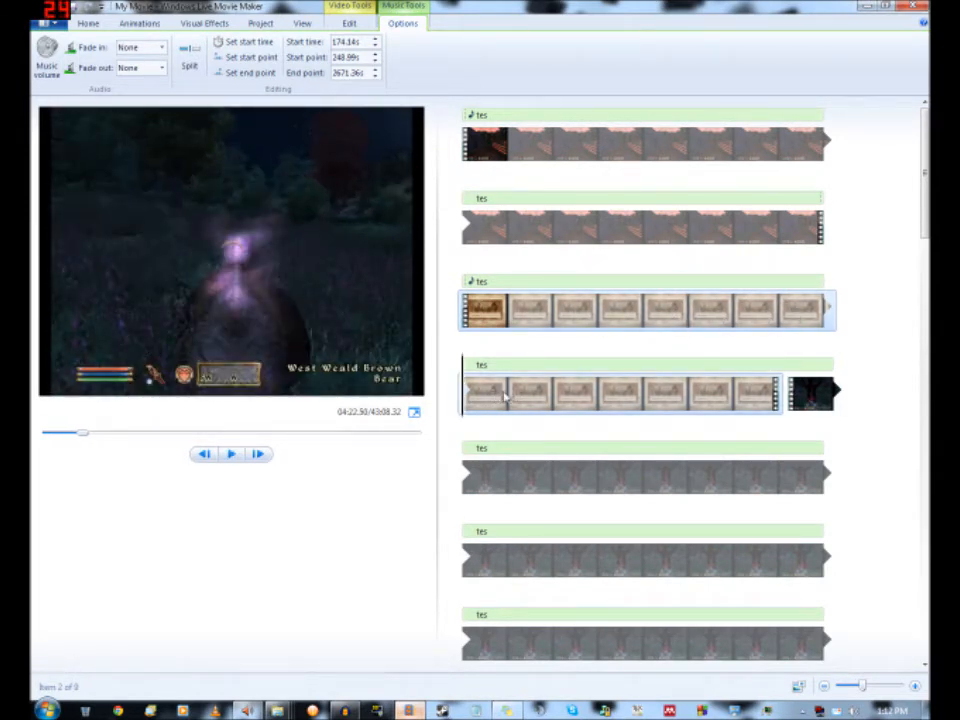
key("space")
left_click(800, 316)
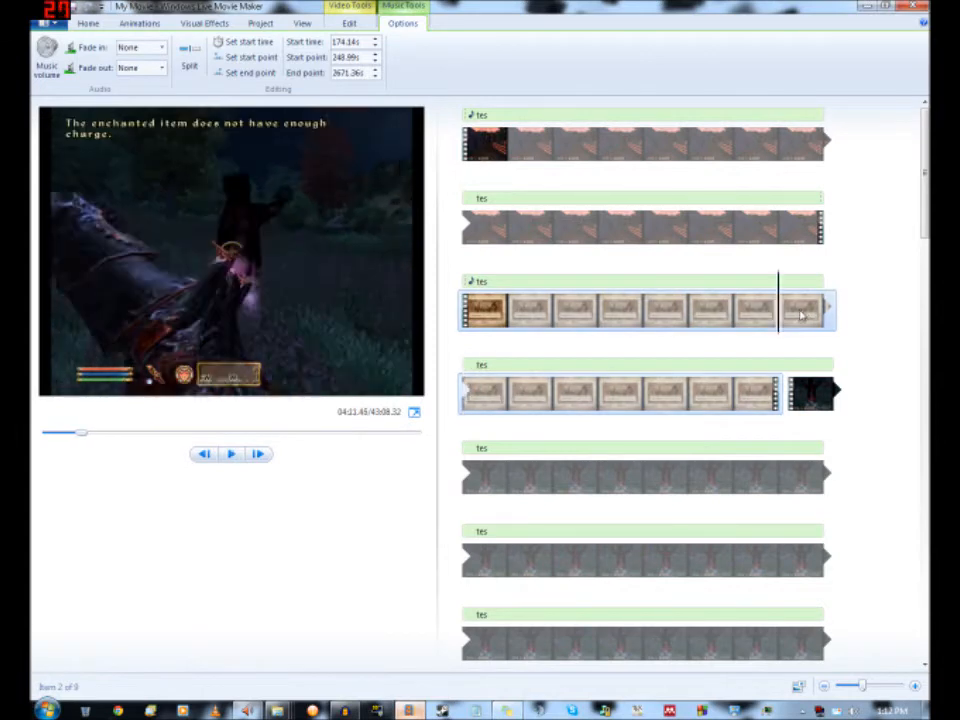
key("space")
left_click(752, 316)
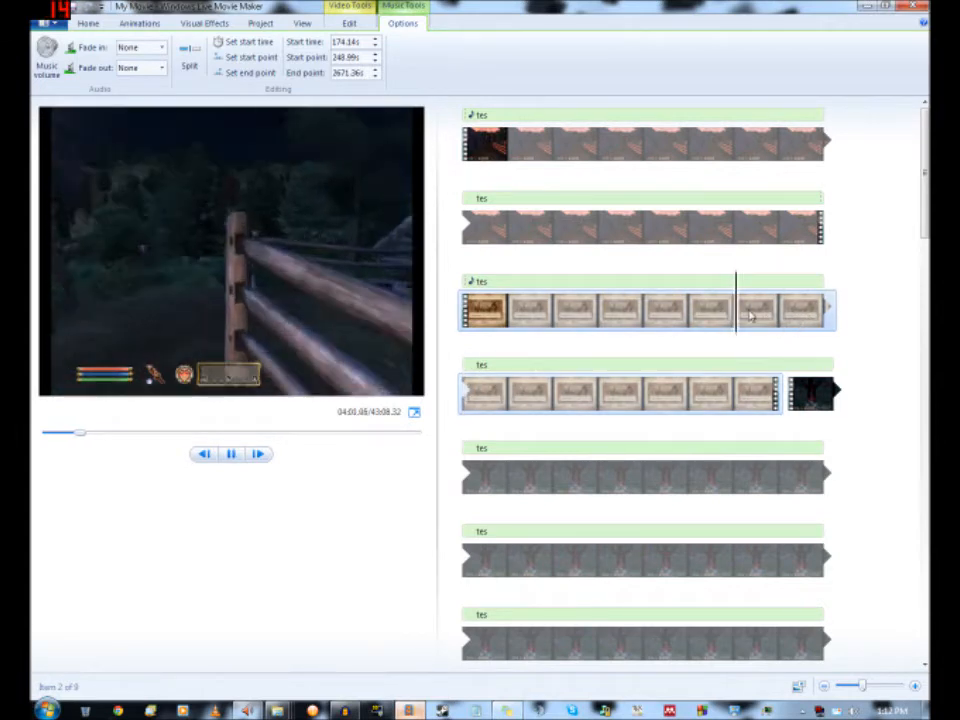
- Split both the second video clip and the tes music track at about 04:04.93
left_click(346, 24)
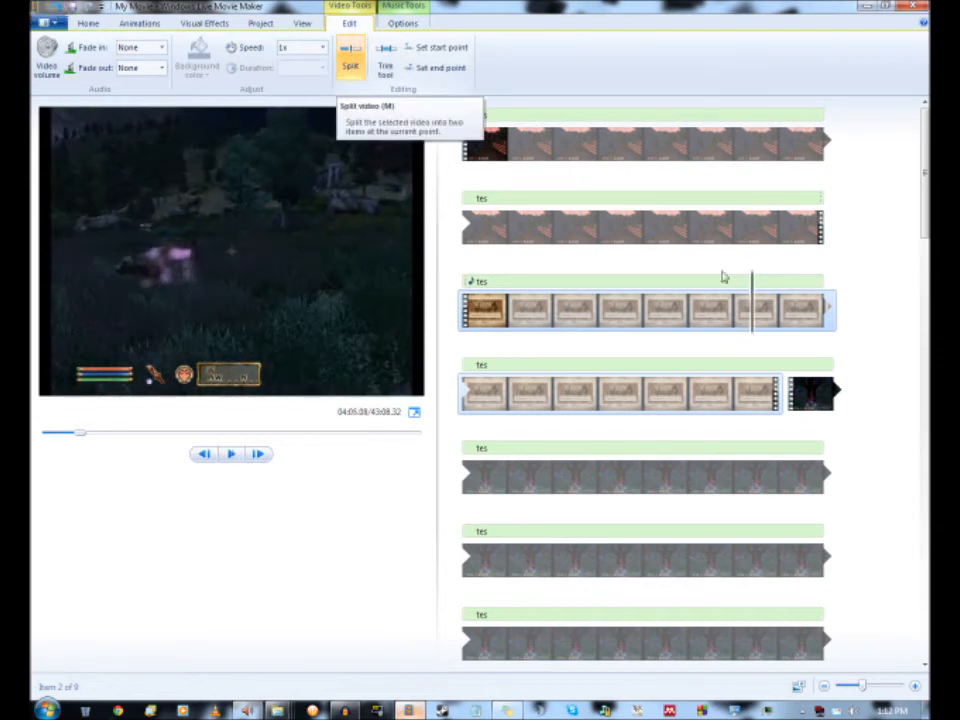
key("space")
left_click(750, 313)
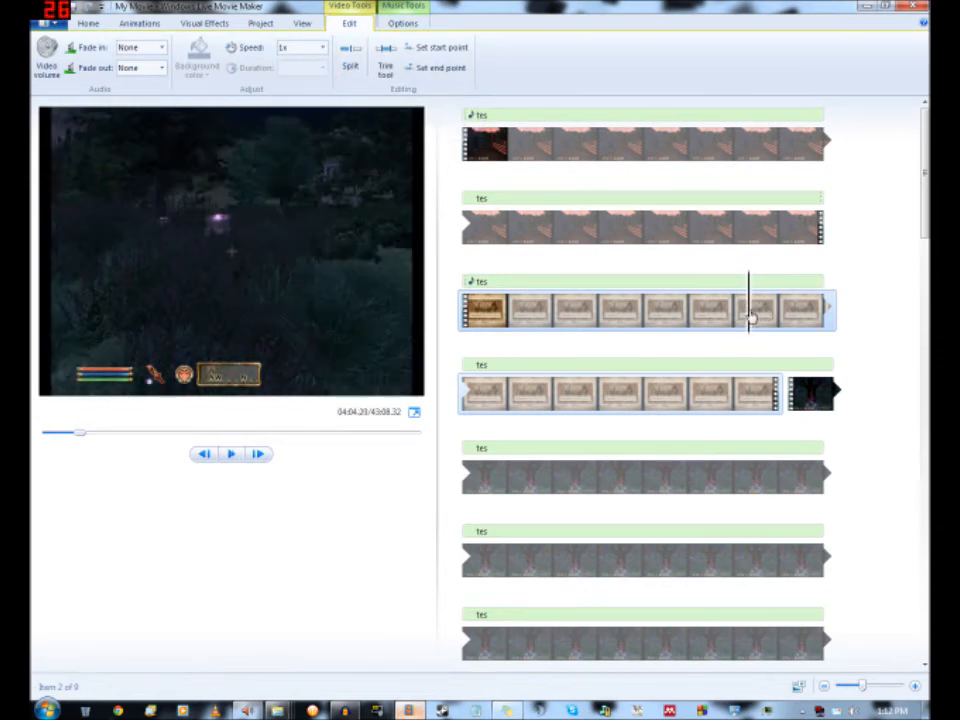
key("space")
key("space")
left_click(751, 314)
left_click(351, 60)
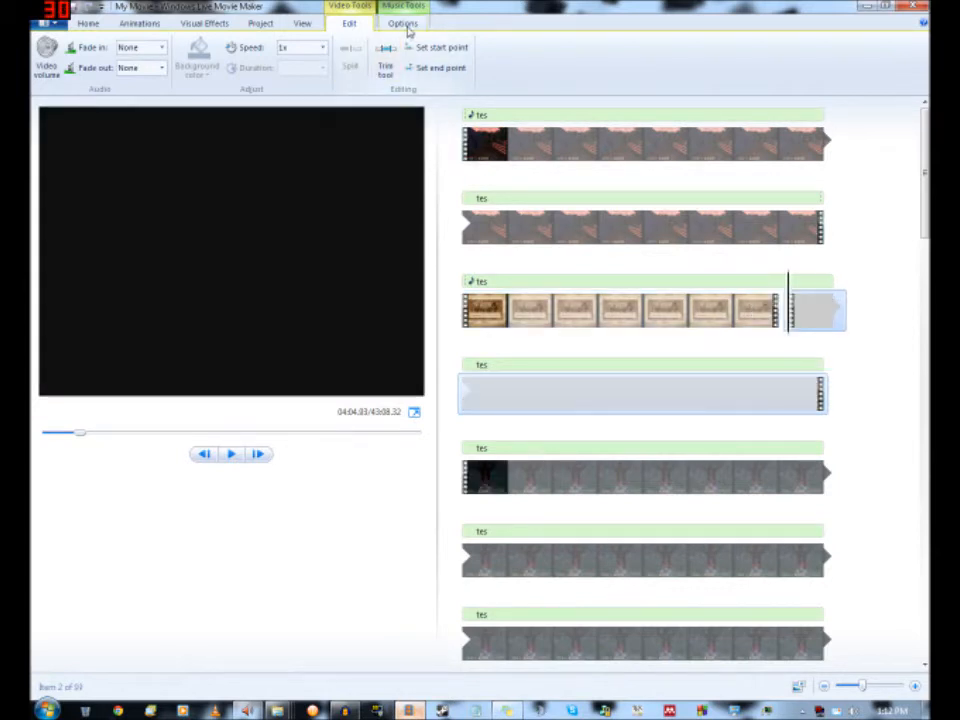
left_click(403, 24)
left_click(184, 60)
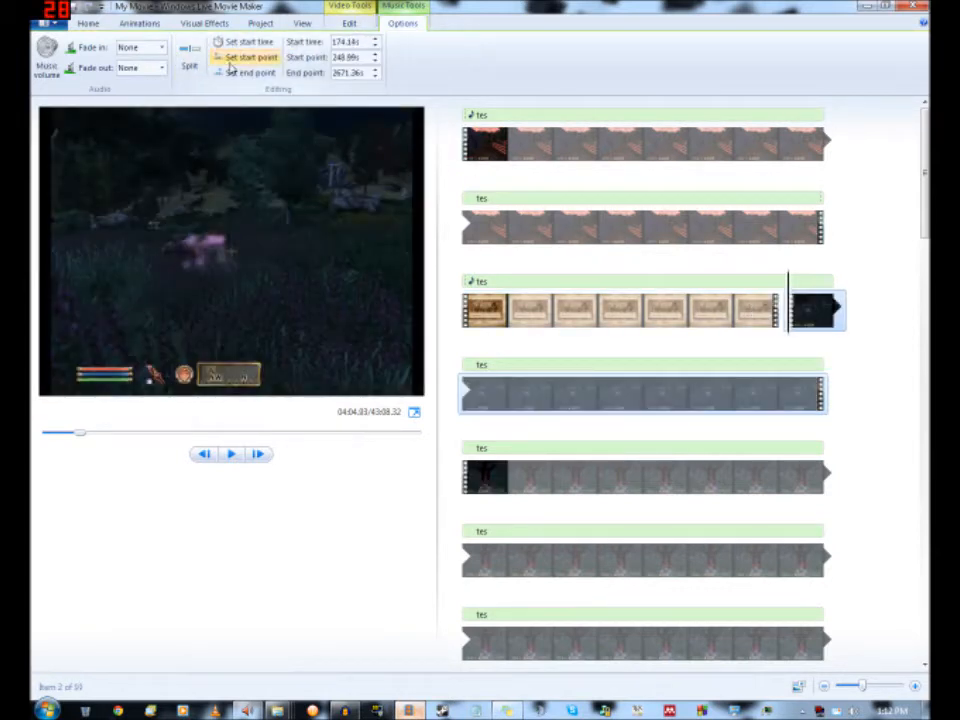
- Delete the music section and the video clip lying between the two splits, starting at the loading screen
left_click(660, 286)
key("Delete")
left_click(606, 306)
key("Delete")
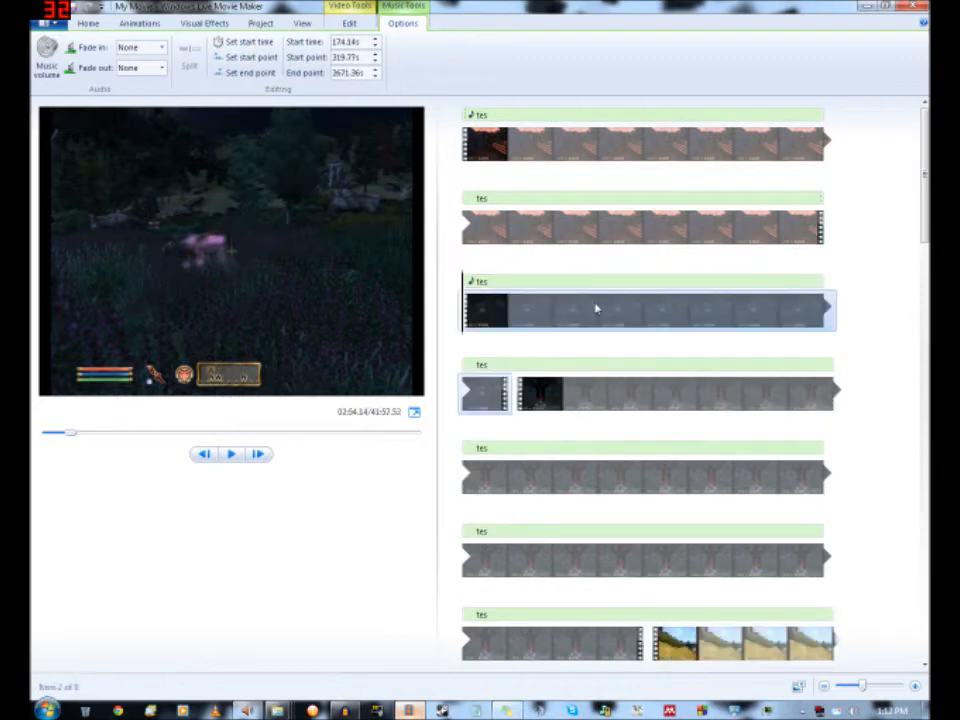
- Add a crossfade transition into the second video clip and shift the second tes music section to the clip's new start
left_click(156, 26)
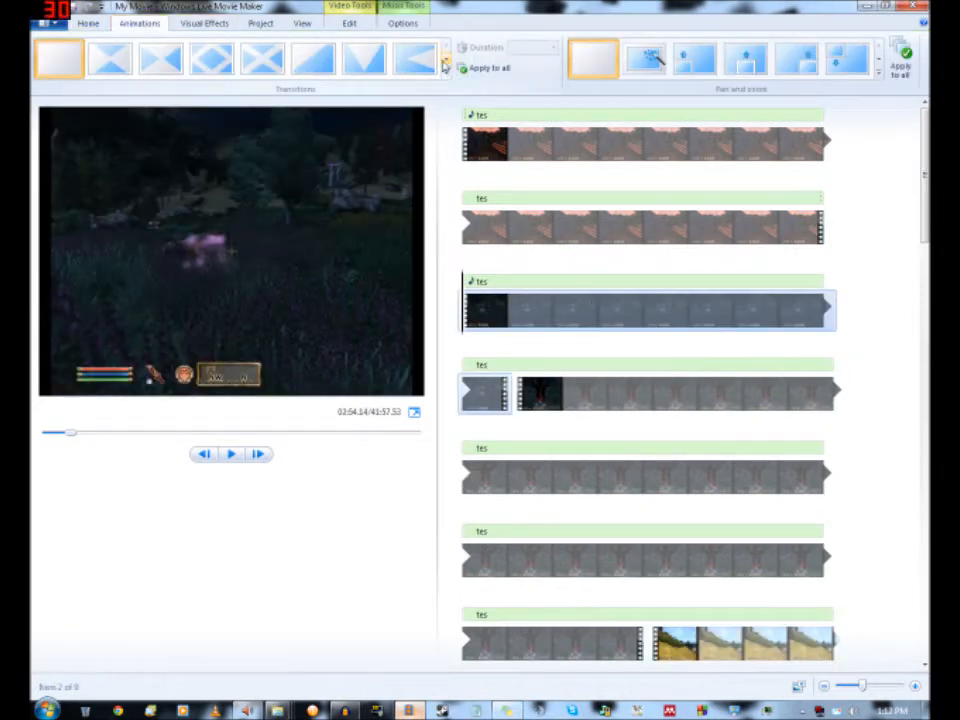
left_click(446, 60)
left_click(258, 60)
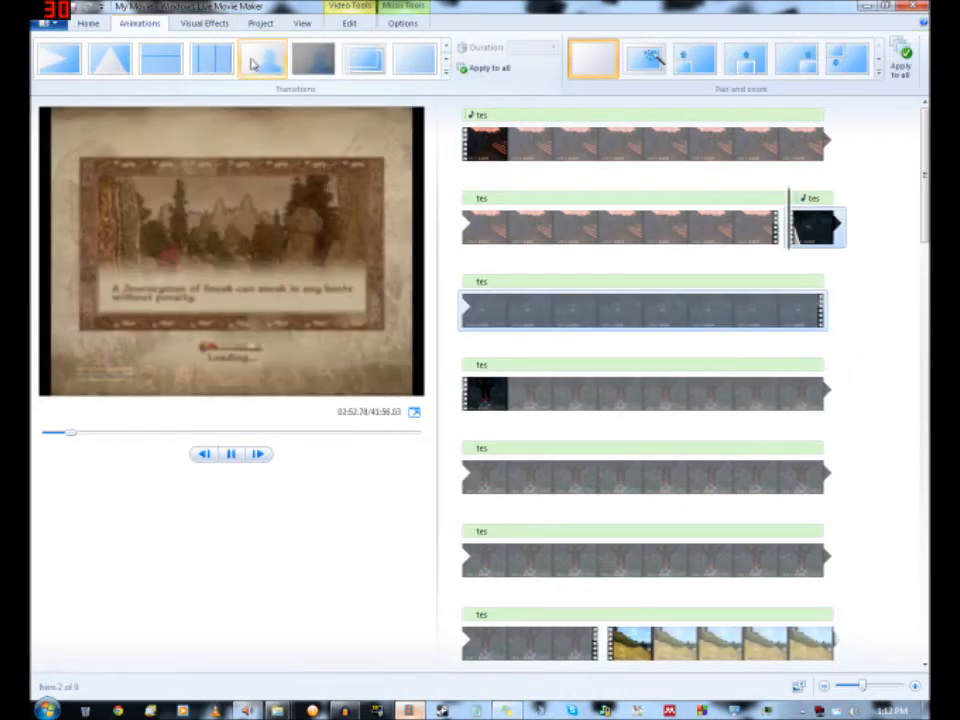
left_click_drag(806, 199, 800, 206)
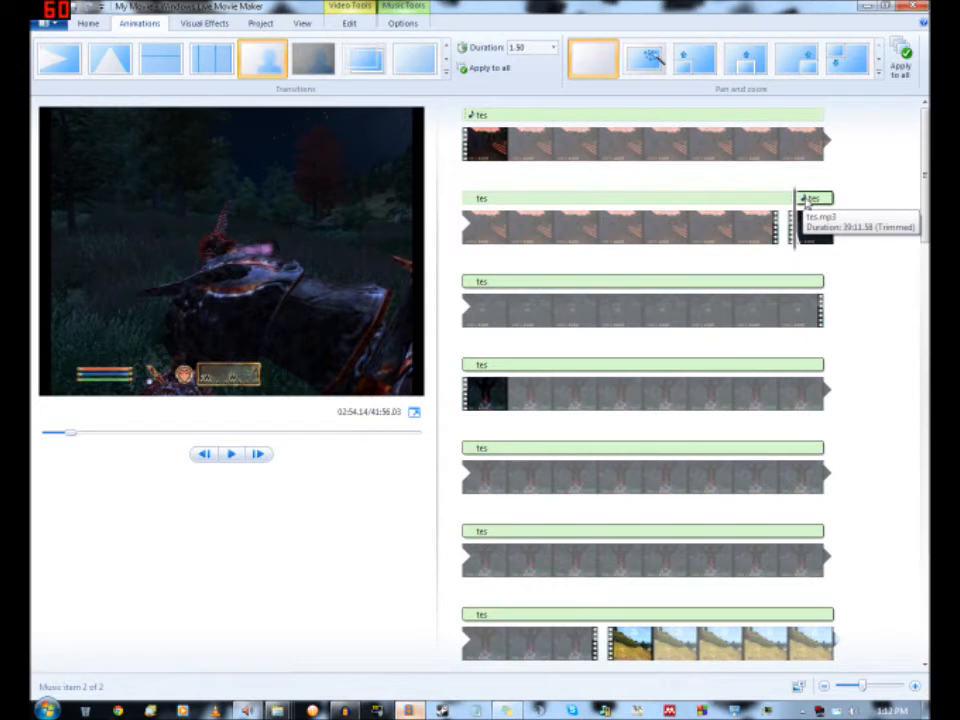
left_click_drag(806, 201, 795, 201)
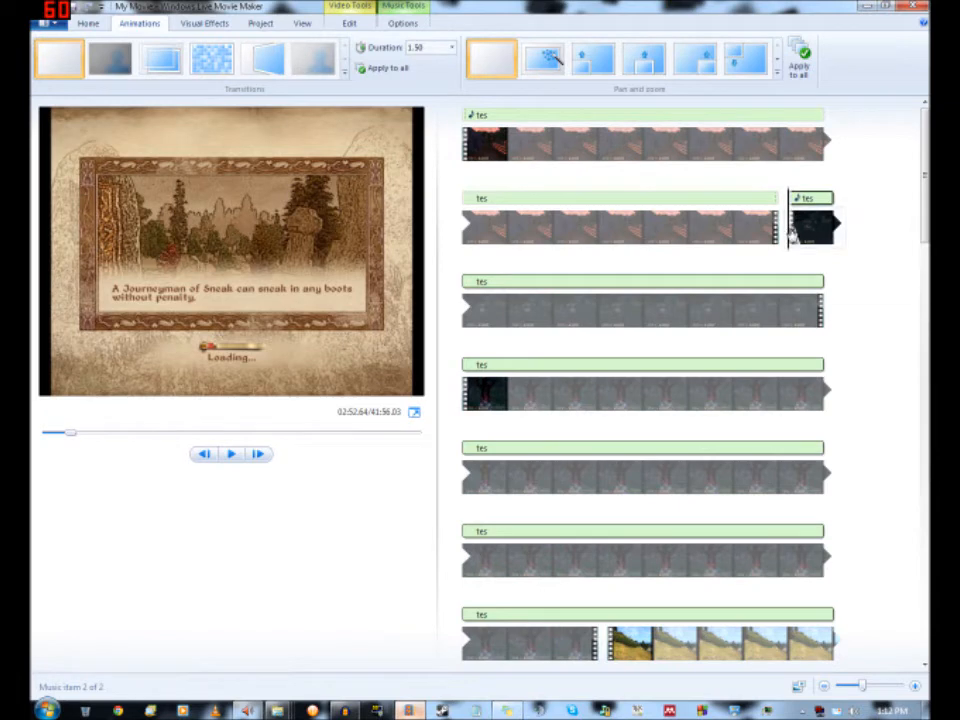
- Preview the crossfade from the loading screen into the second clip
left_click(773, 231)
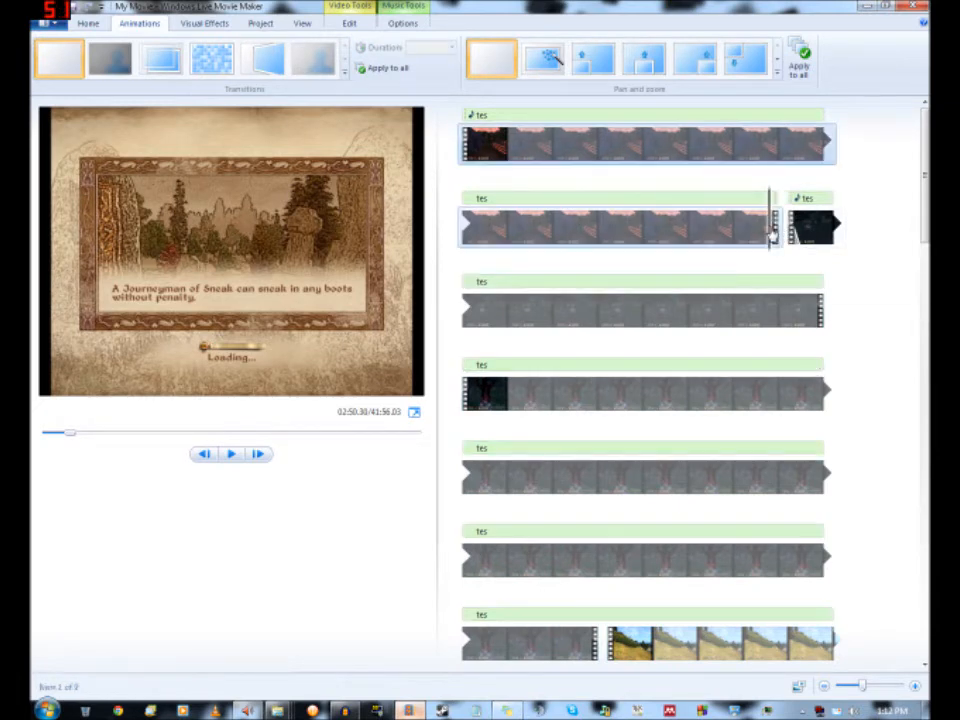
key("space")
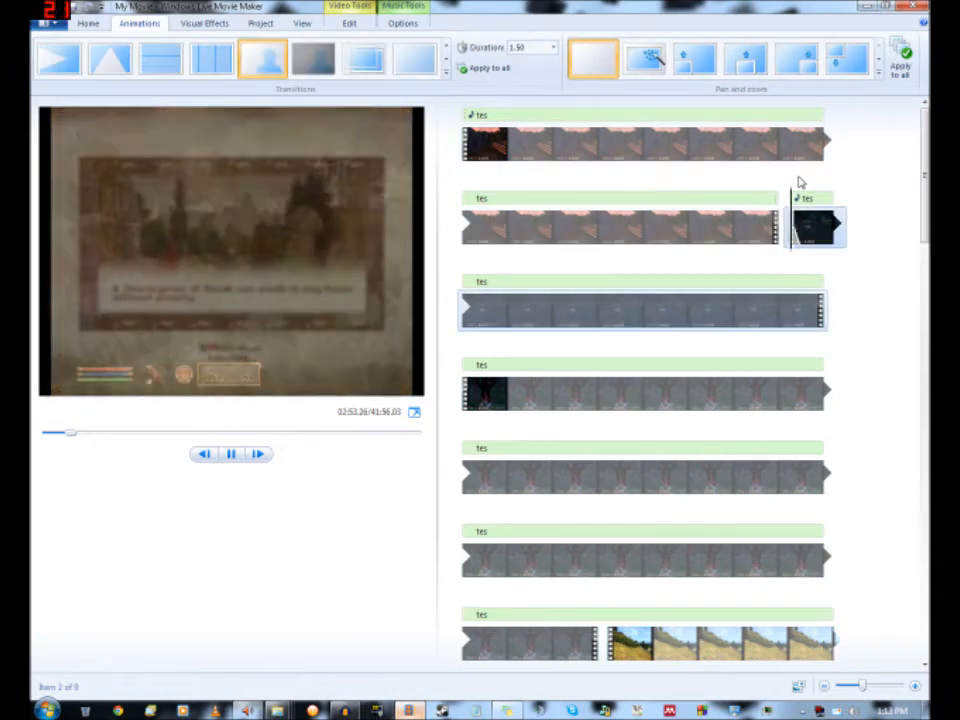
left_click(822, 232)
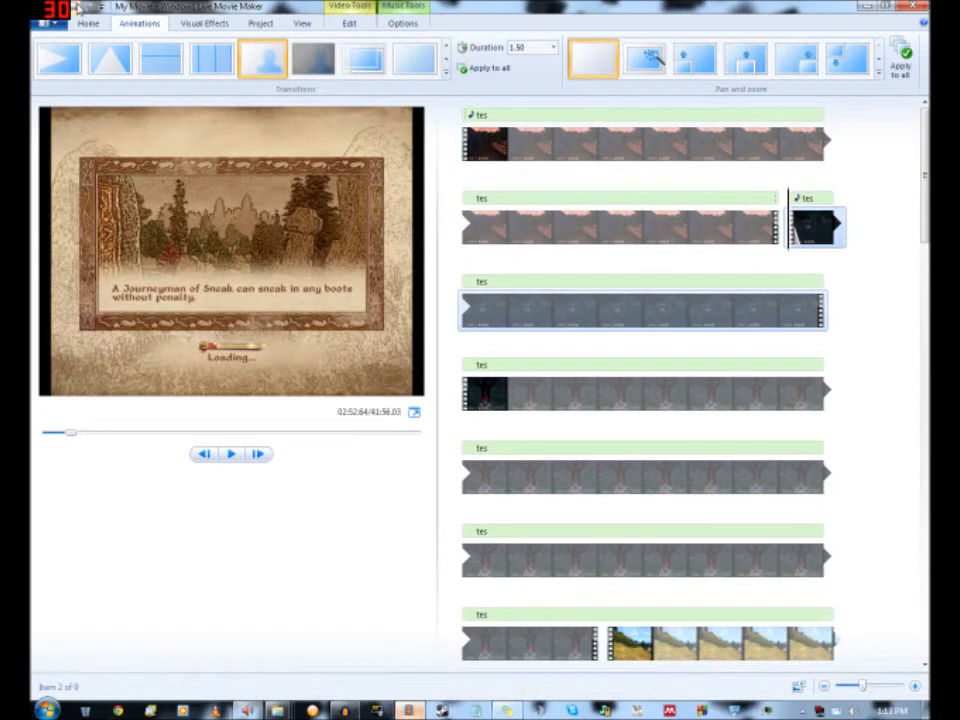
- Save the project as tes in the WLMM Porjects folder
key("ctrl+s")
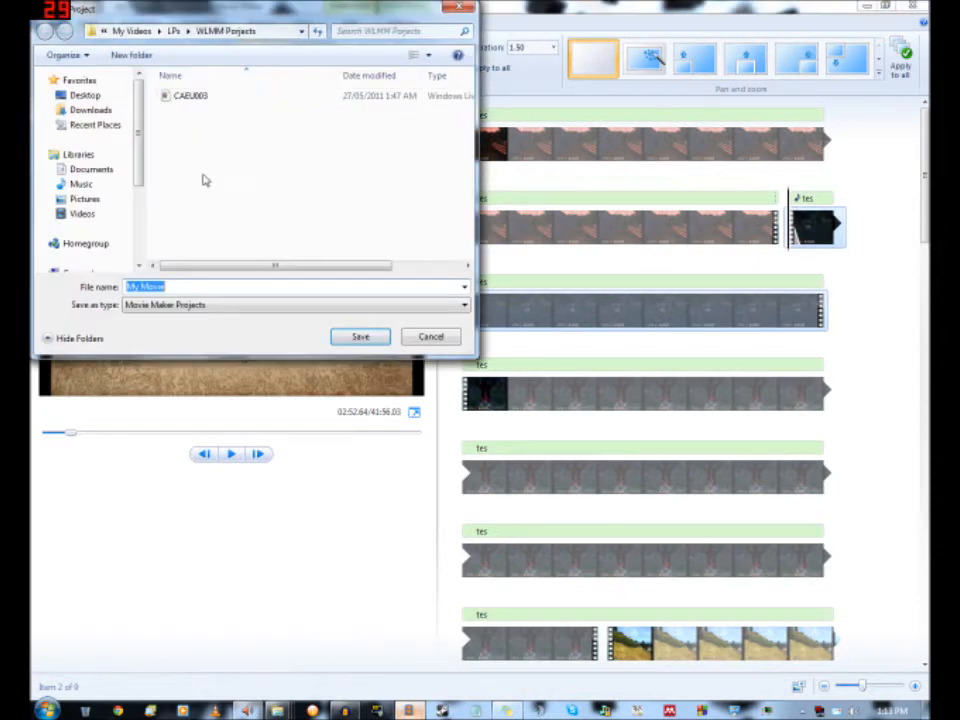
type("f")
type("es")
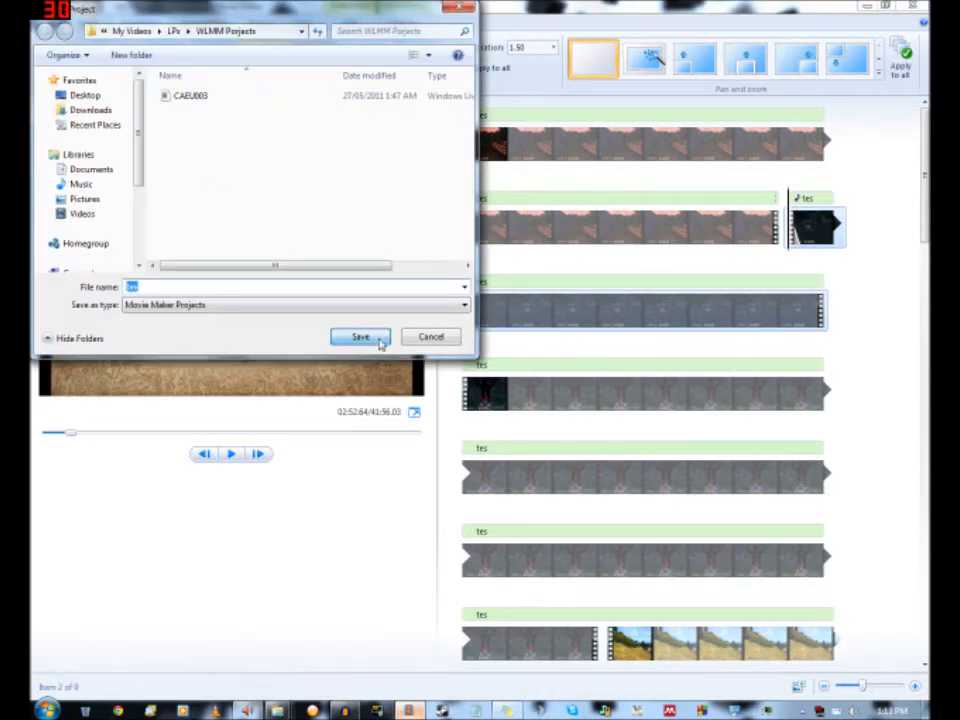
left_click(379, 339)
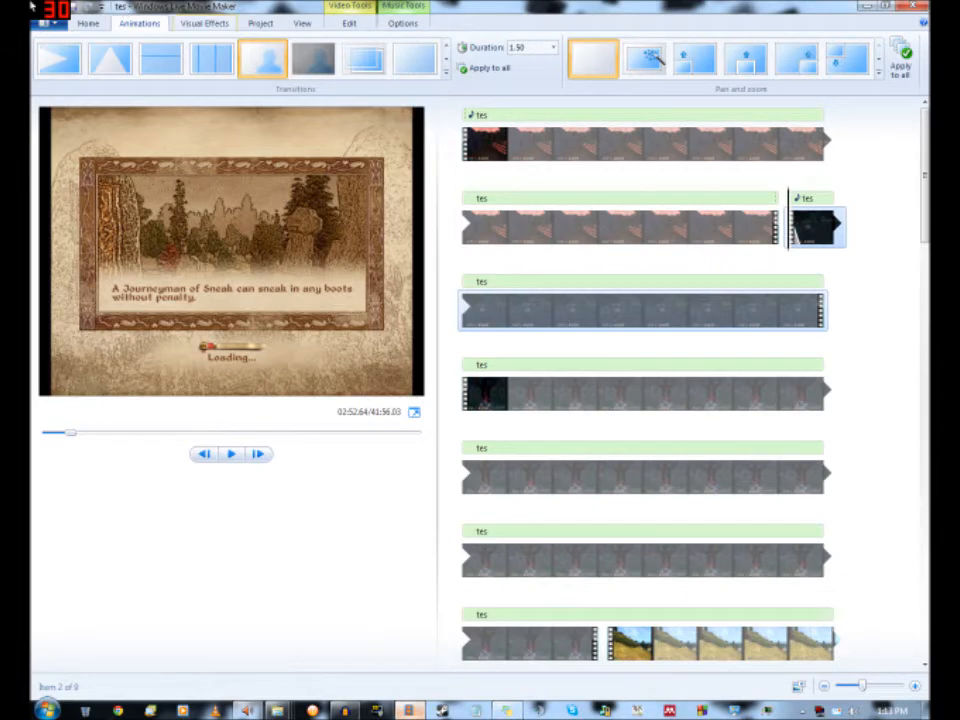
left_click(86, 21)
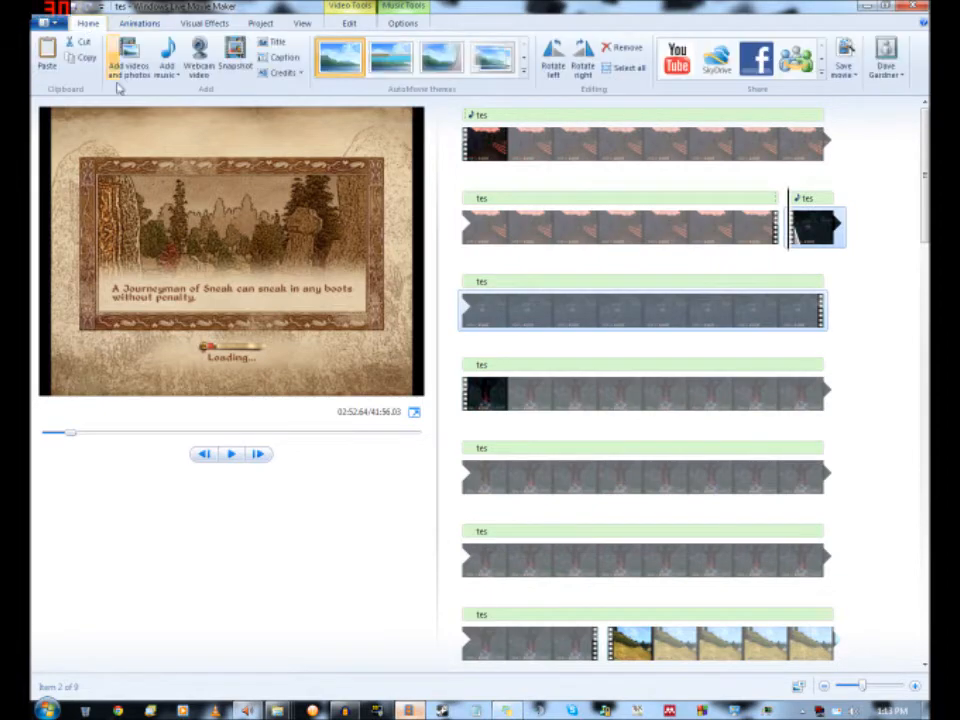
left_click(60, 21)
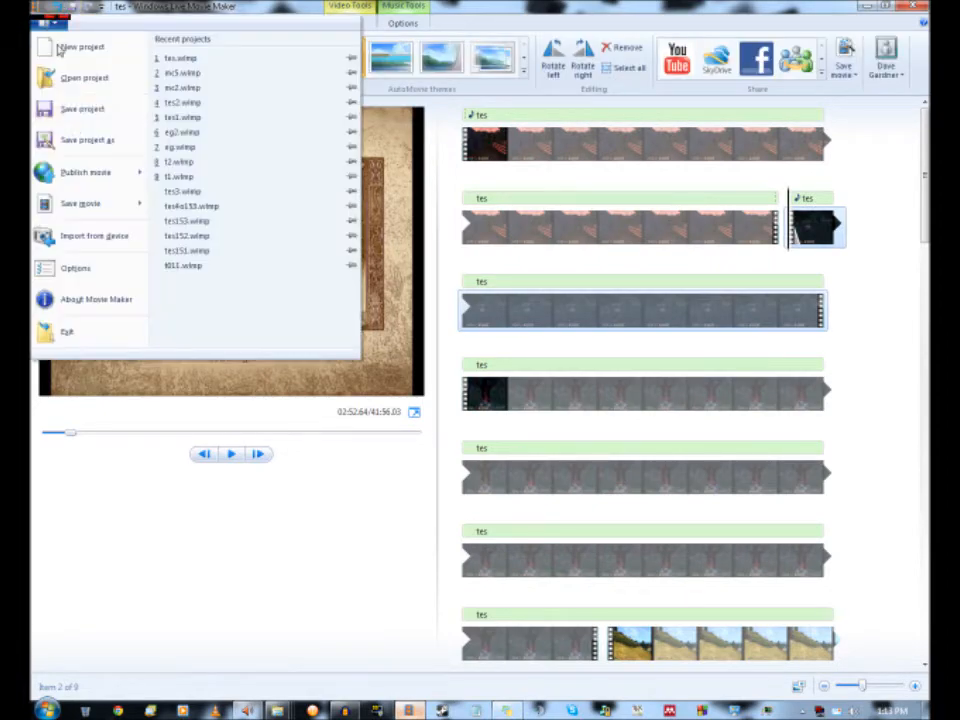
left_click(77, 143)
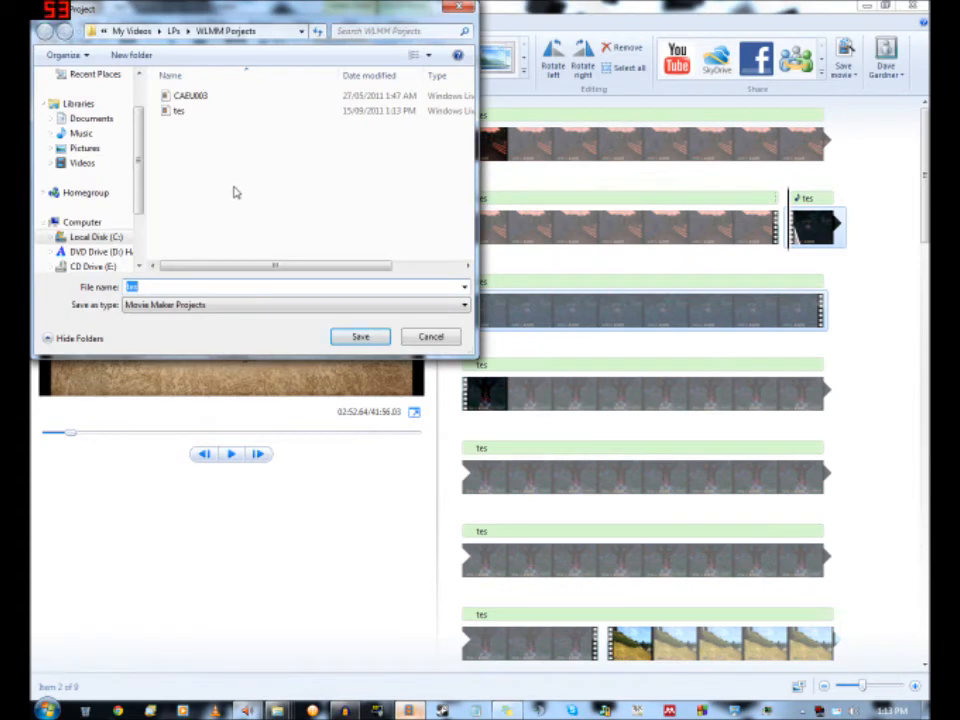
left_click(431, 337)
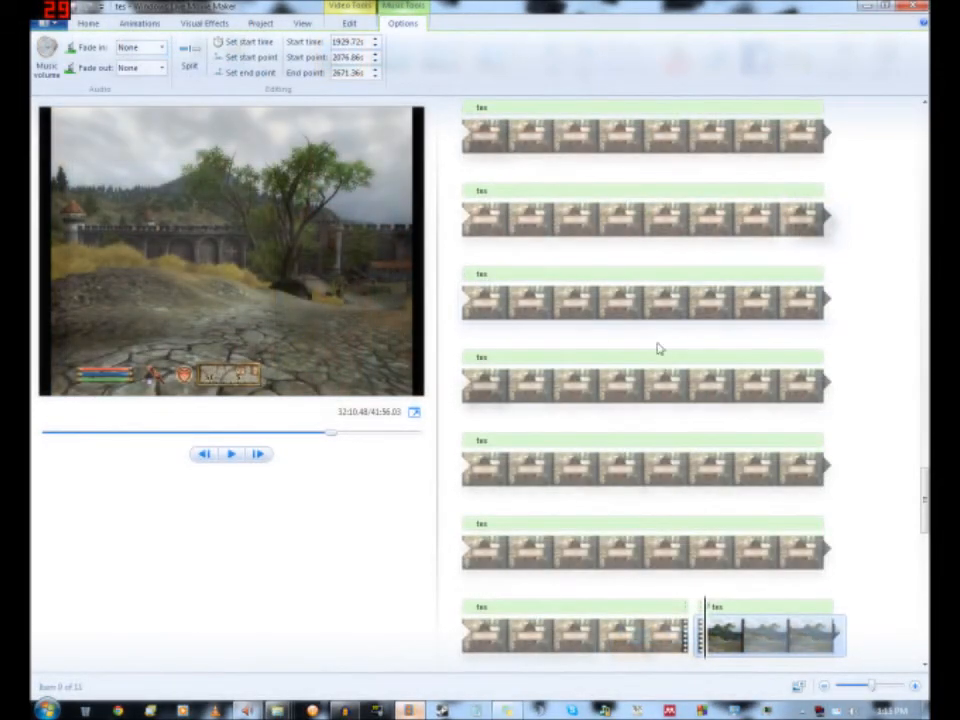
- Delete the third tes music section and the five video clips beneath it, from the fourth clip through the eighth
left_click(719, 630)
scroll(718, 630, "up", 10)
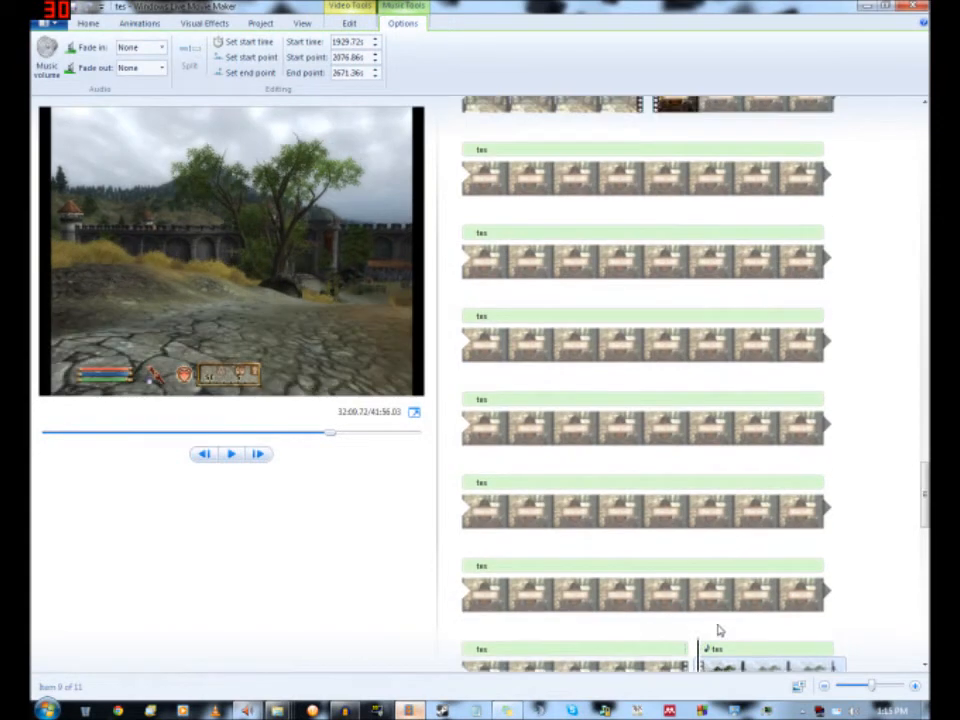
scroll(695, 481, "up", 10)
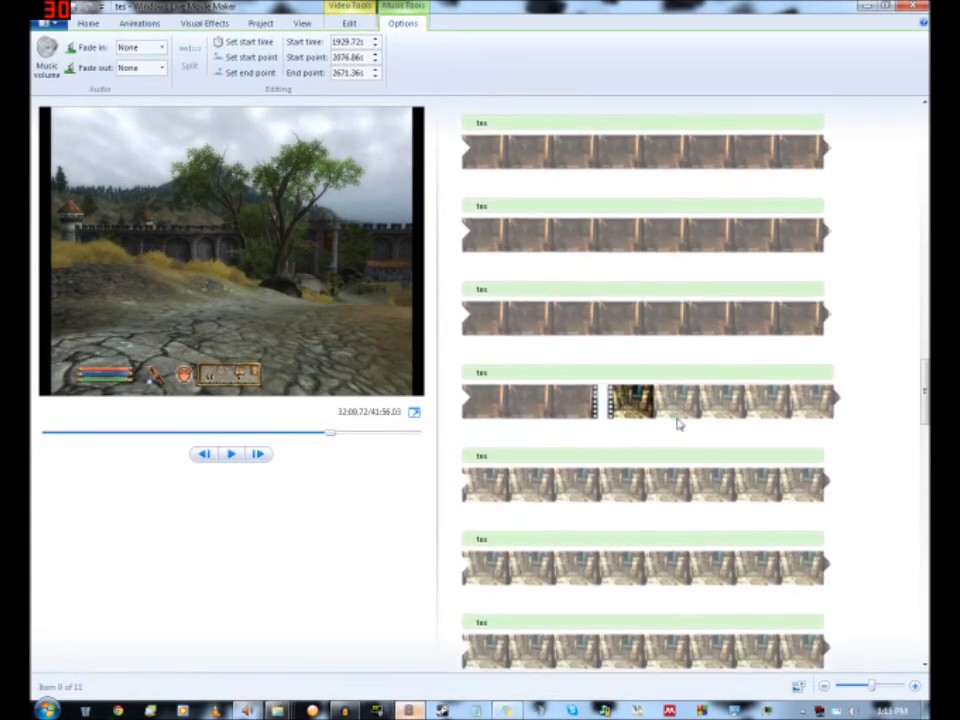
scroll(600, 275, "up", 10)
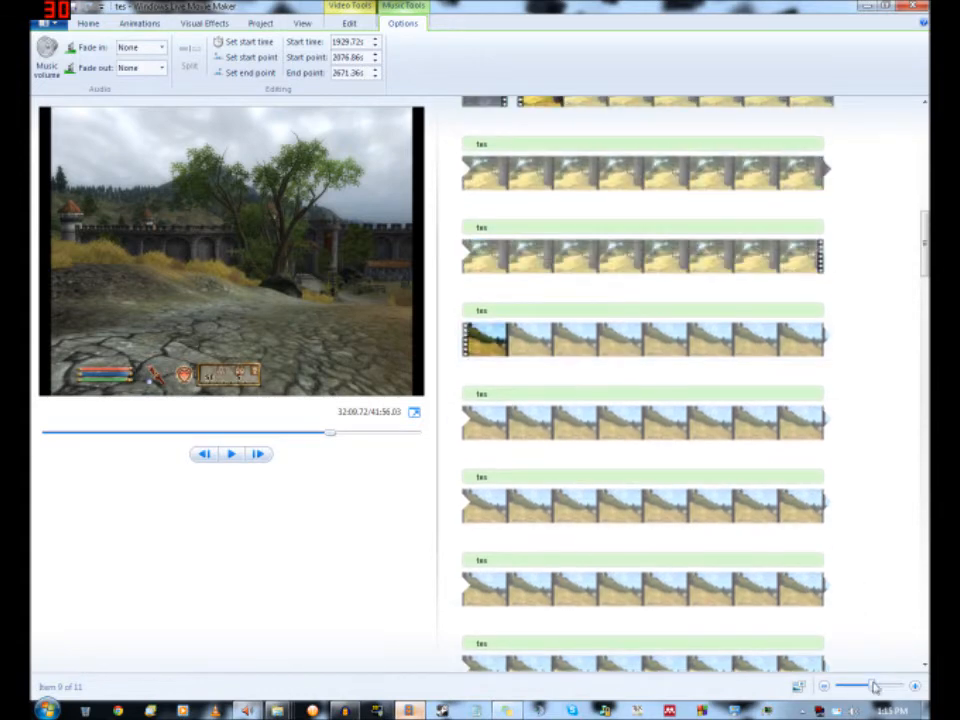
left_click_drag(875, 686, 833, 688)
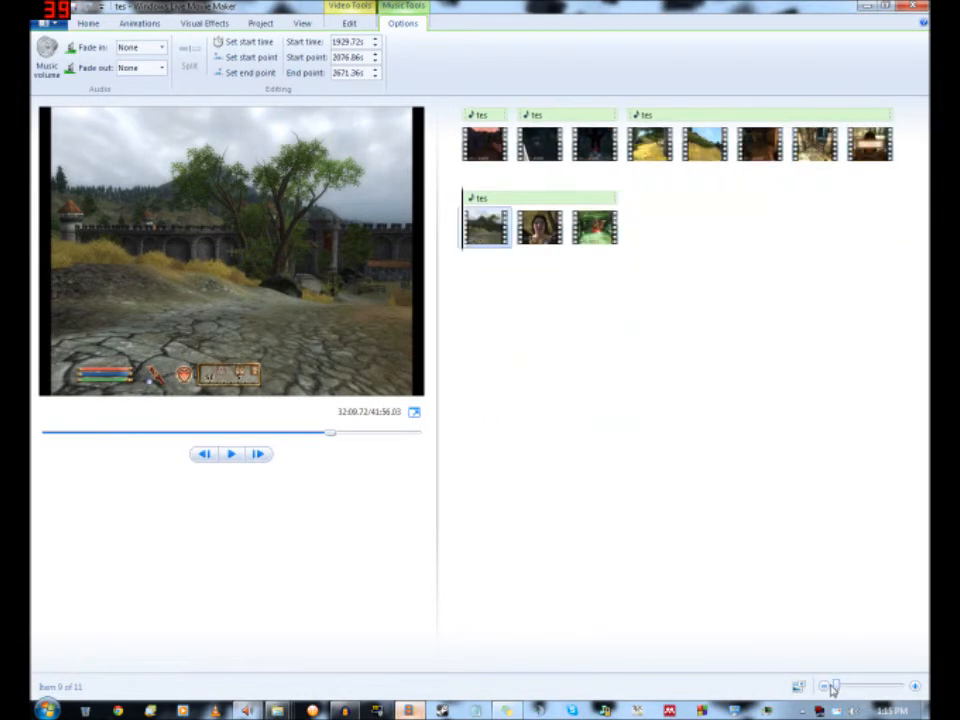
left_click(663, 121)
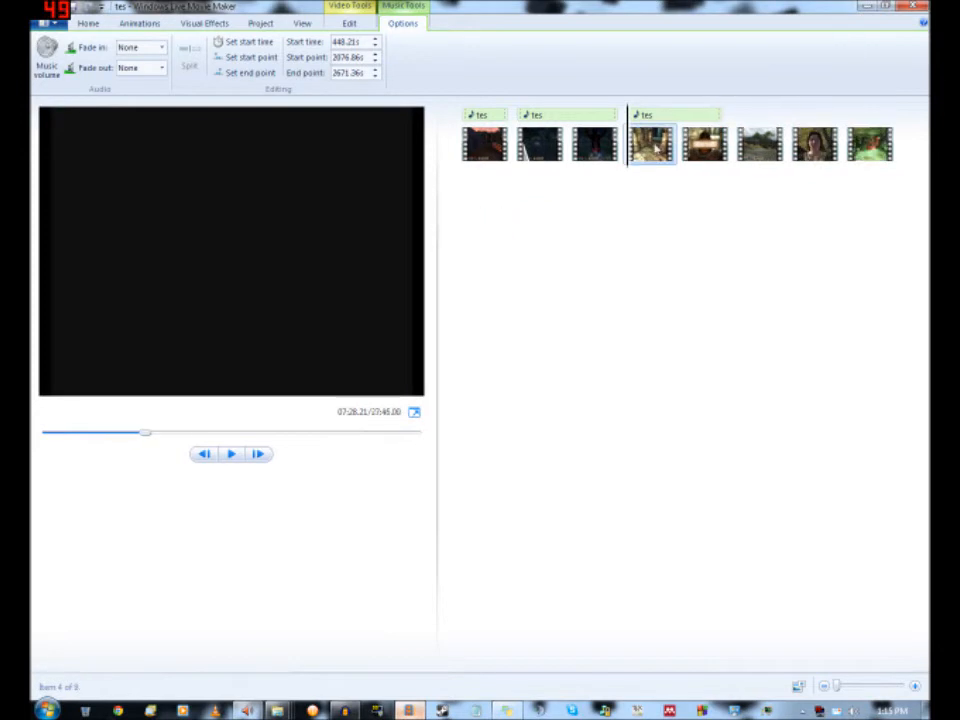
key("Delete")
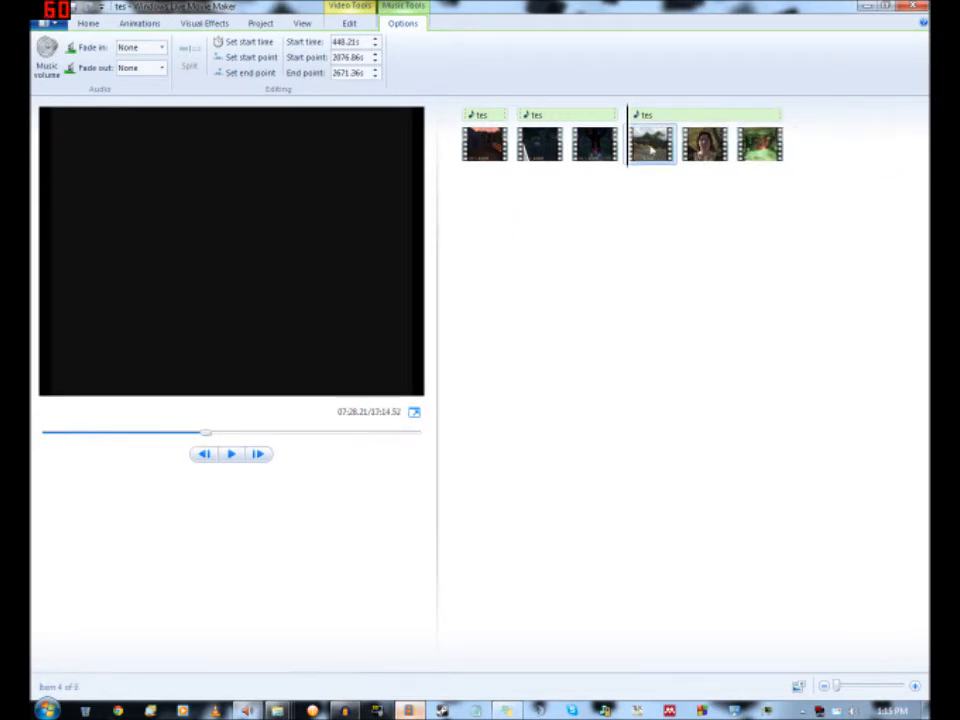
- Add a crossfade transition into the fourth video clip and shift the third tes music section to the clip's new start
left_click(915, 687)
left_click(915, 687)
left_click(915, 687)
left_click(915, 687)
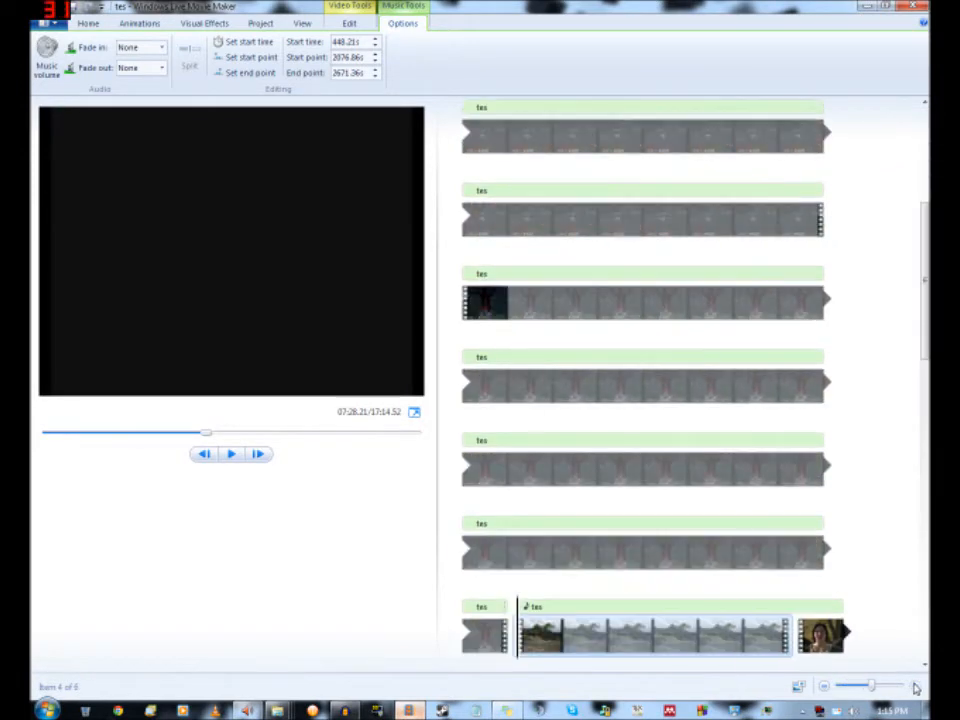
scroll(793, 521, "down", 2)
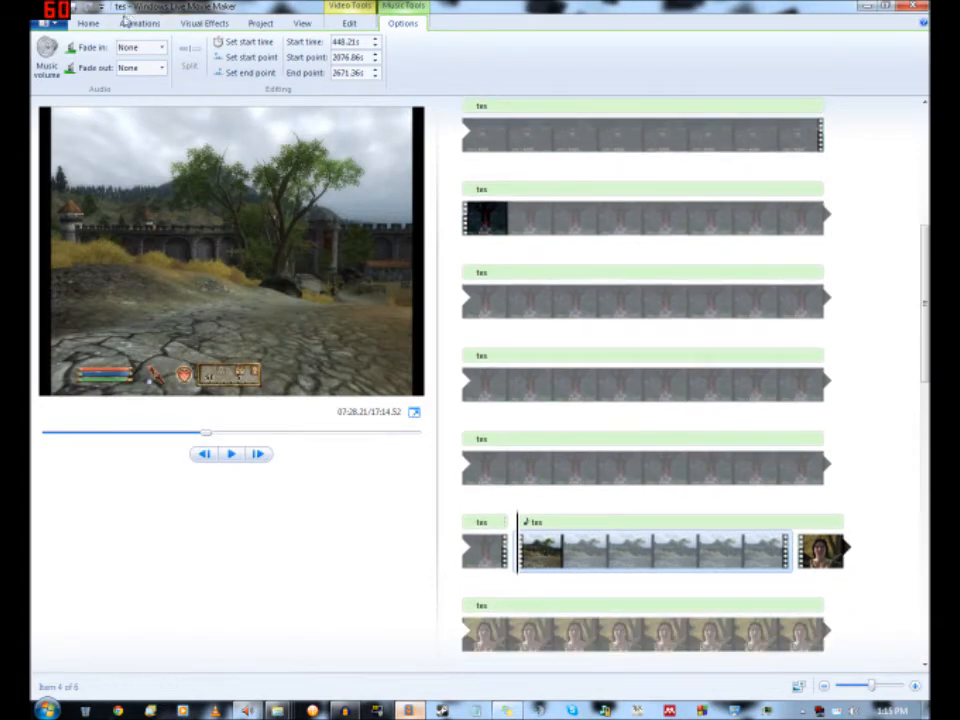
left_click(138, 22)
left_click(263, 60)
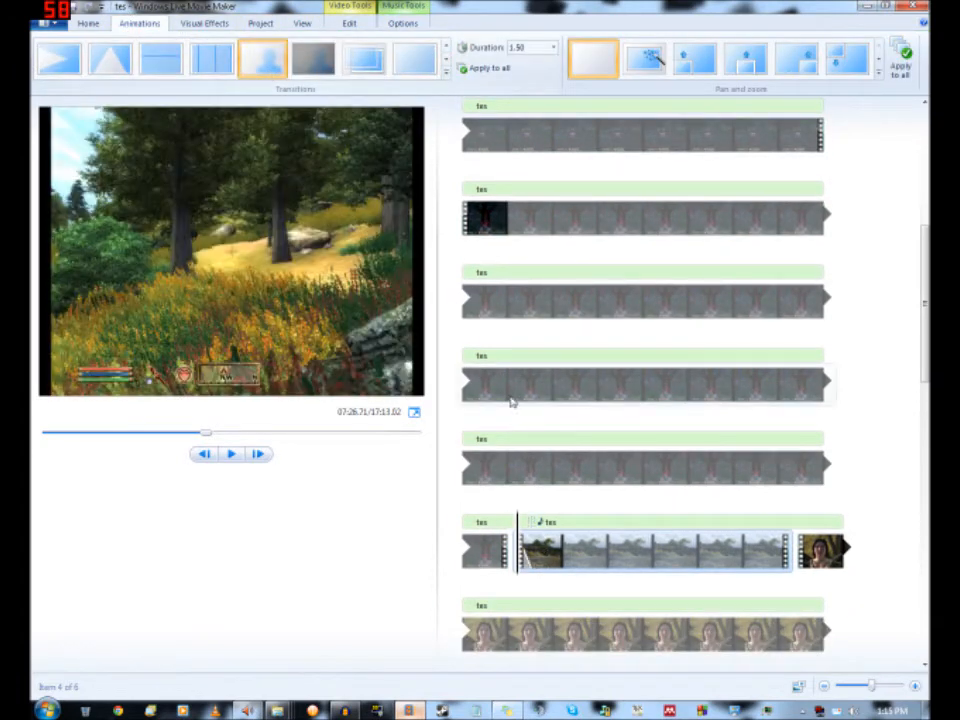
left_click(535, 521)
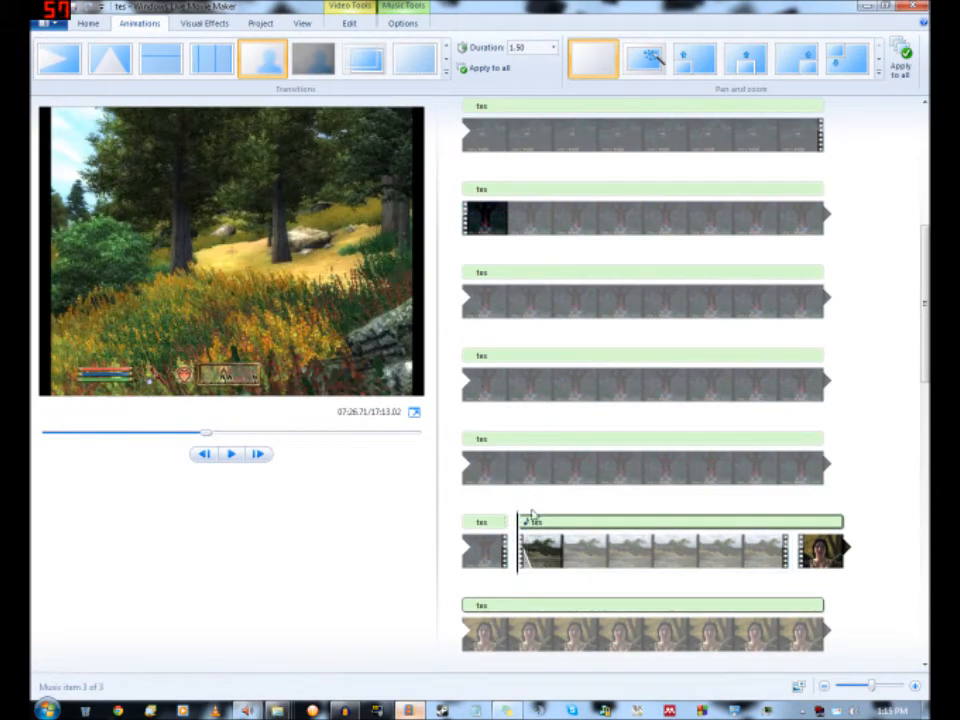
left_click_drag(519, 553, 502, 554)
- Preview the crossfade from the third clip into the fourth clip
left_click(497, 556)
key("space")
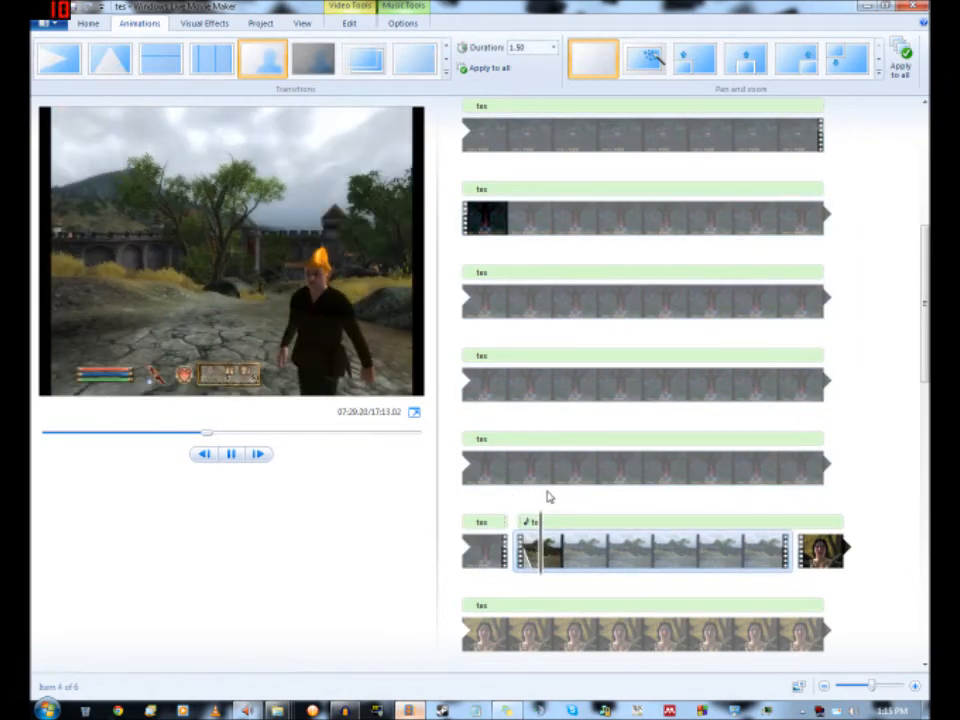
scroll(561, 506, "down", 5)
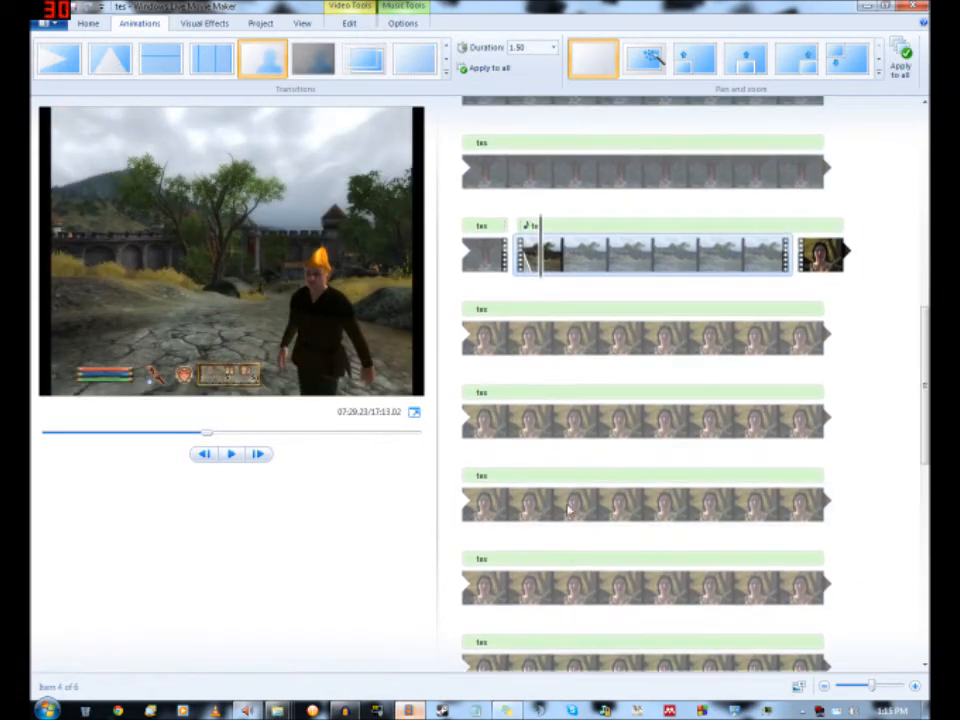
- Find the start of the unwanted walking footage in the fifth clip and split both video and music at 08:34.76
left_click(585, 306)
key("space")
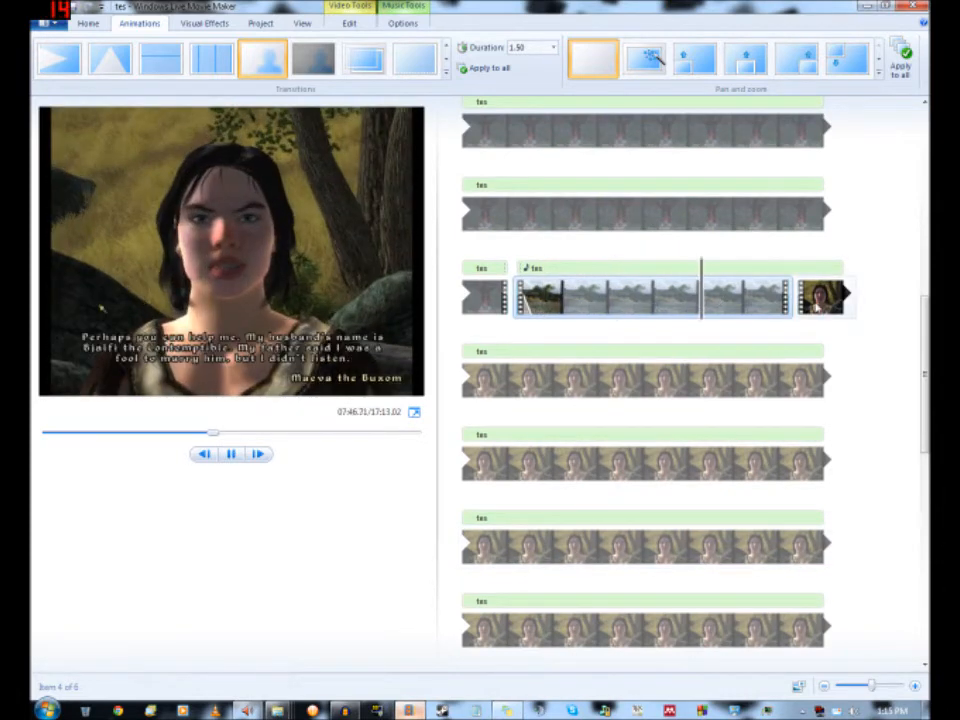
left_click(565, 388)
left_click(603, 466)
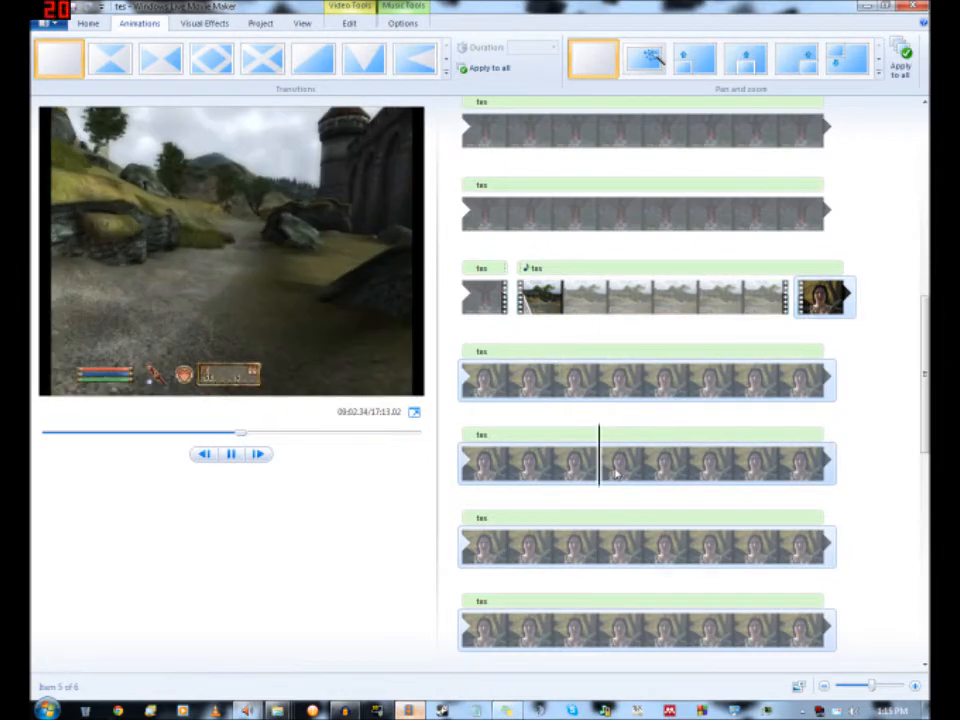
scroll(617, 475, "down", 3)
scroll(617, 475, "up", 2)
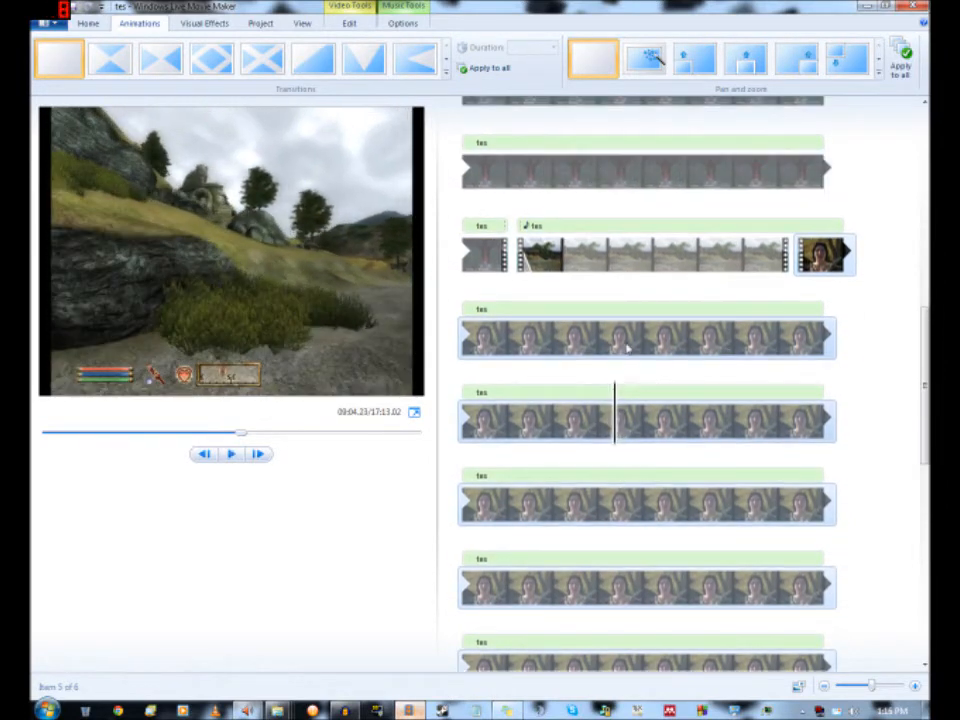
left_click(687, 338)
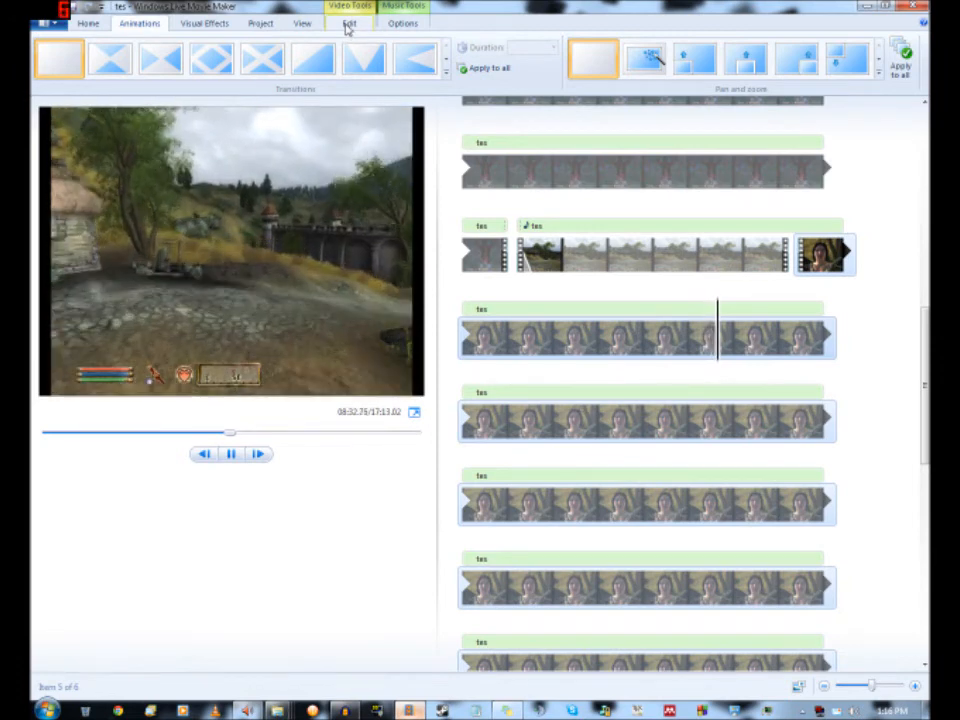
key("space")
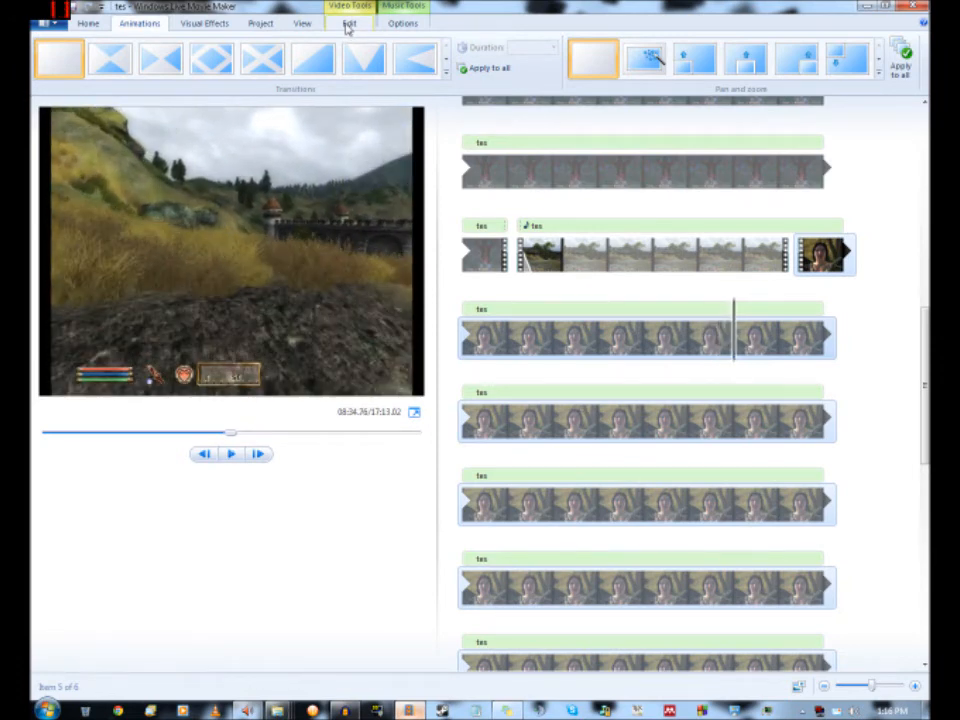
left_click(348, 24)
left_click(403, 23)
left_click(189, 60)
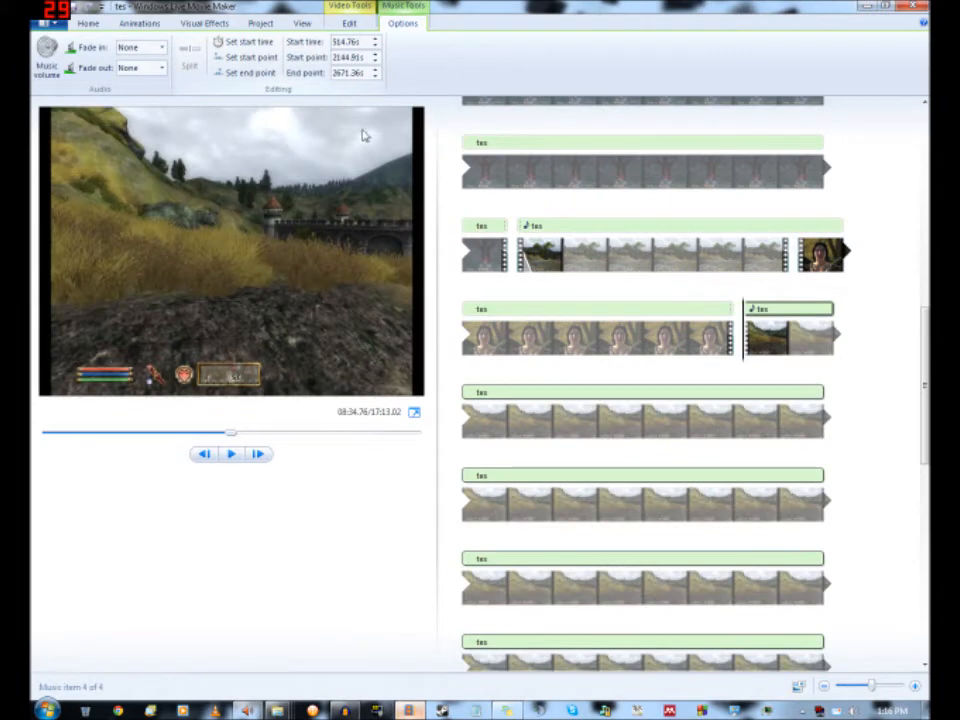
- Find the end of the unwanted walking footage and split both the video and the music at 09:04.17
left_click(481, 430)
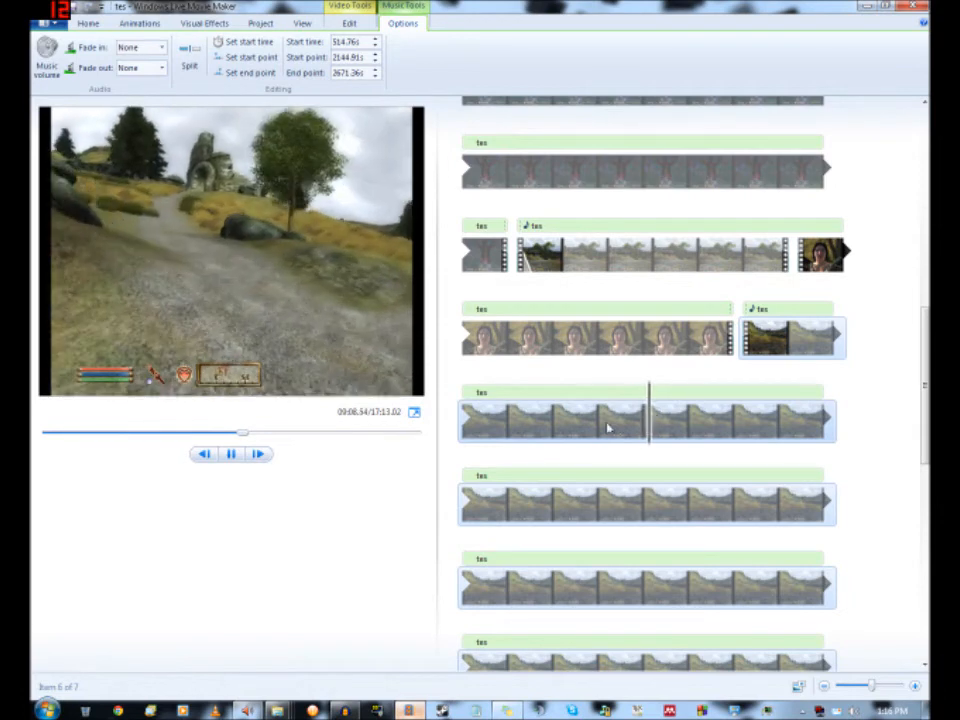
left_click(606, 425)
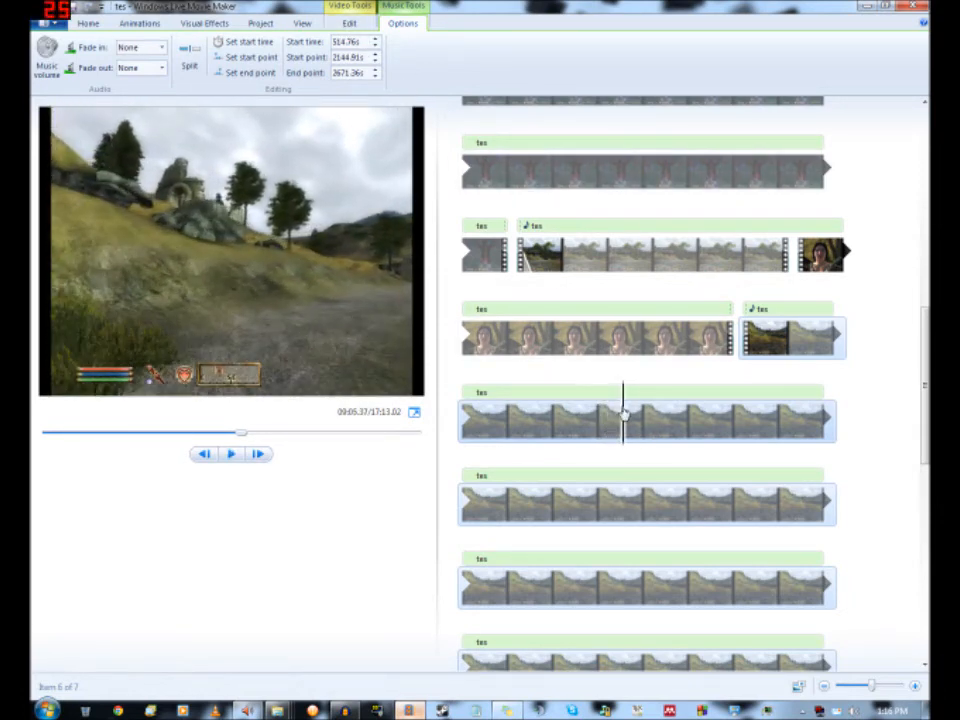
left_click(349, 22)
left_click(347, 60)
left_click(401, 23)
left_click(189, 62)
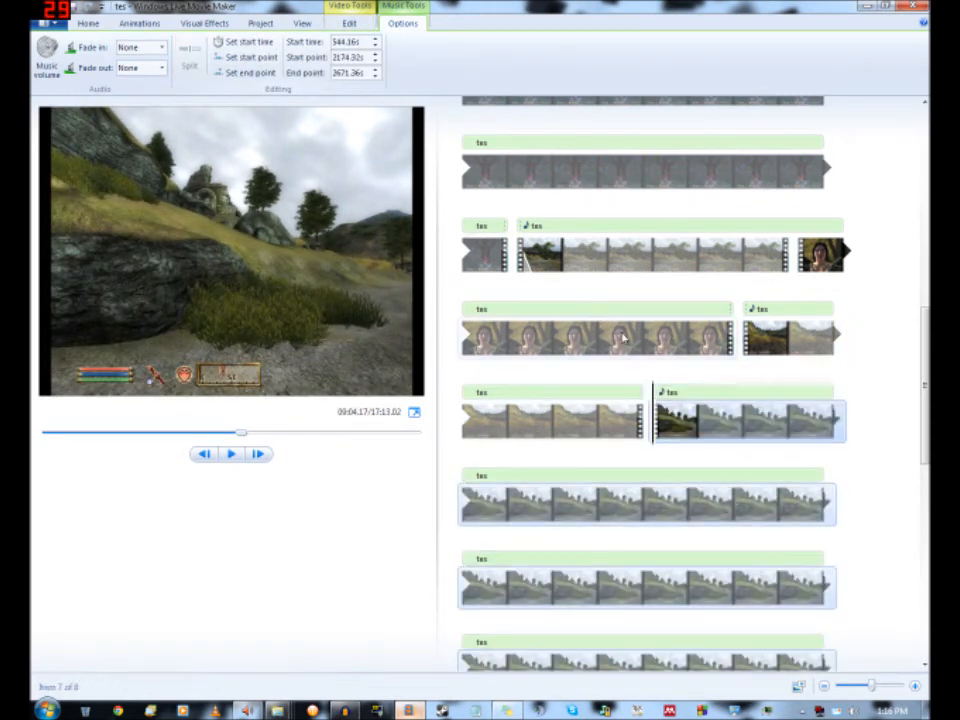
- Delete the video clip and the music section lying between the 08:34.76 and 09:04.17 splits
left_click(770, 310)
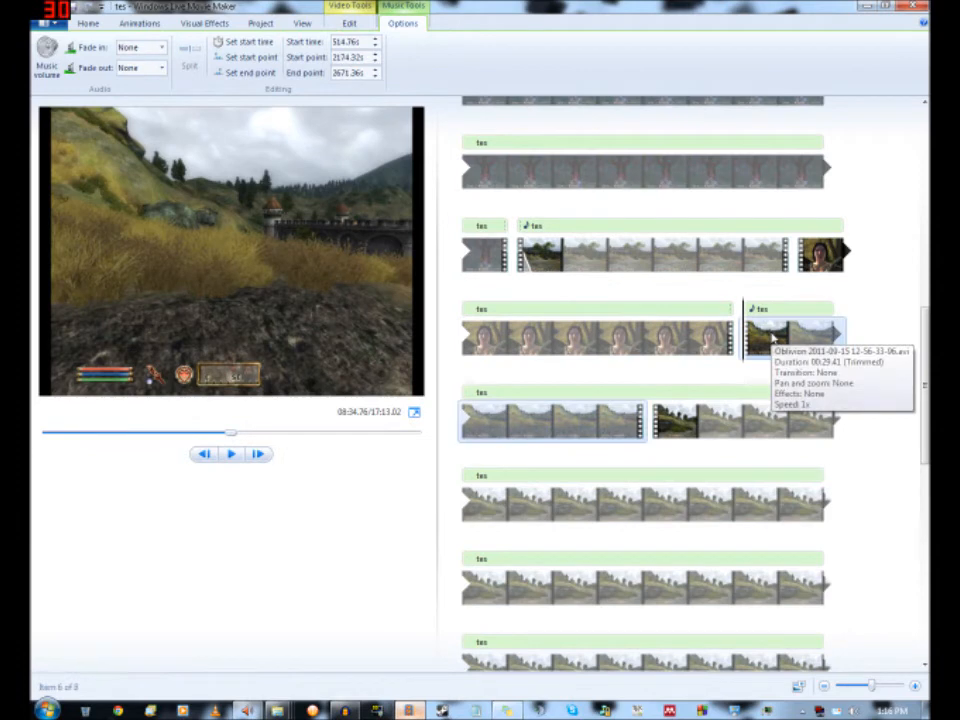
key("Delete")
- Add a crossfade transition into the sixth video clip and shift the fourth tes music section to the clip's new start
left_click(140, 22)
left_click(262, 58)
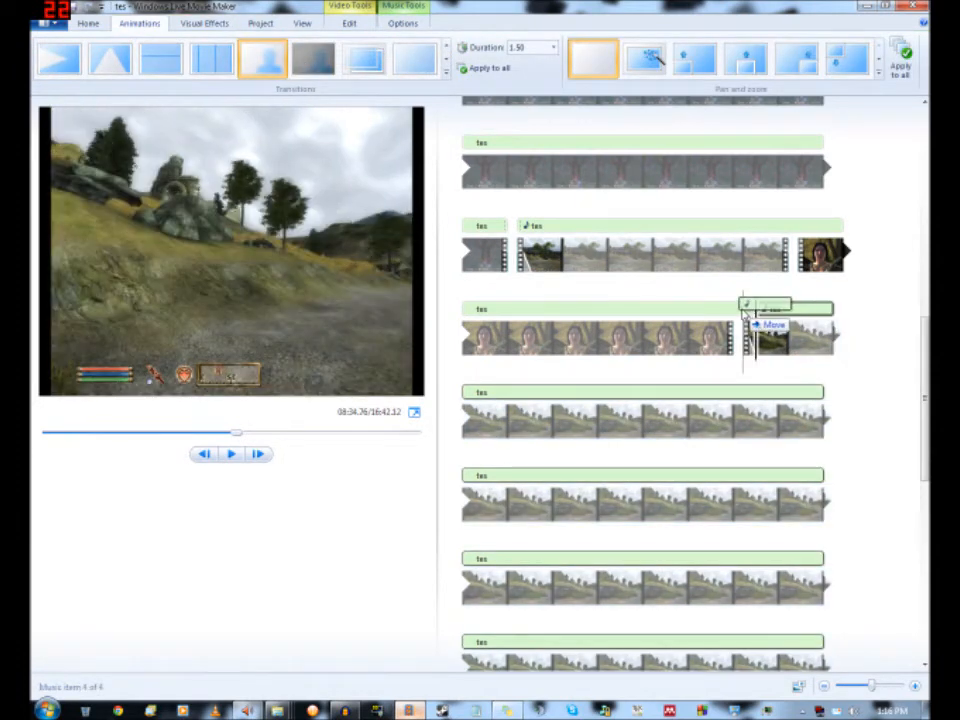
left_click(770, 310)
- Preview the crossfade into the sixth clip and spot-check the remaining footage through to the end of the movie
key("space")
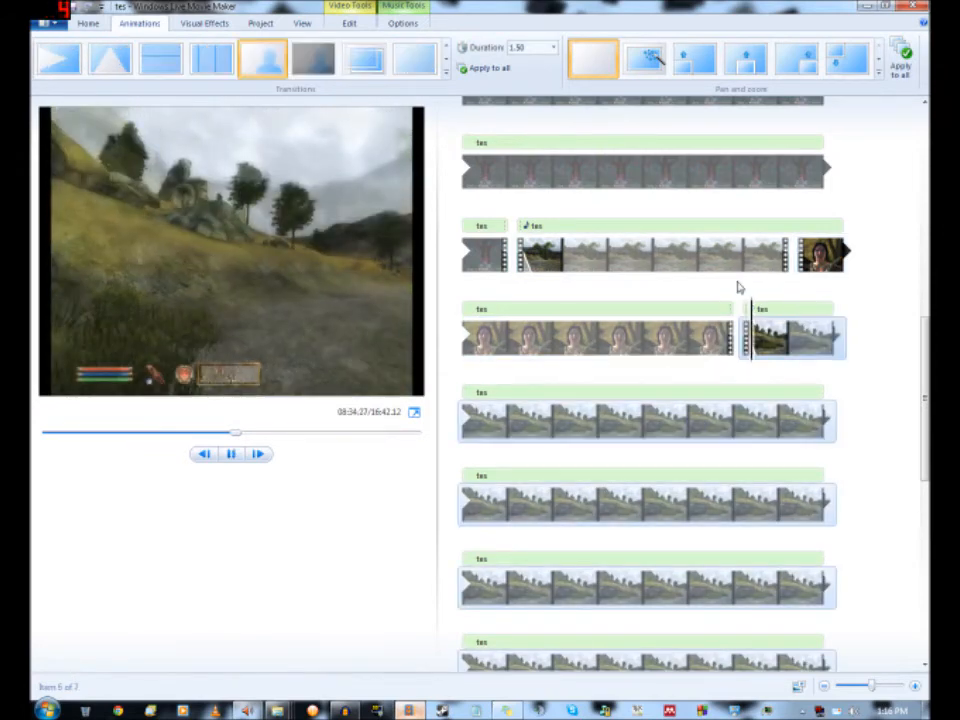
scroll(765, 390, "down", 3)
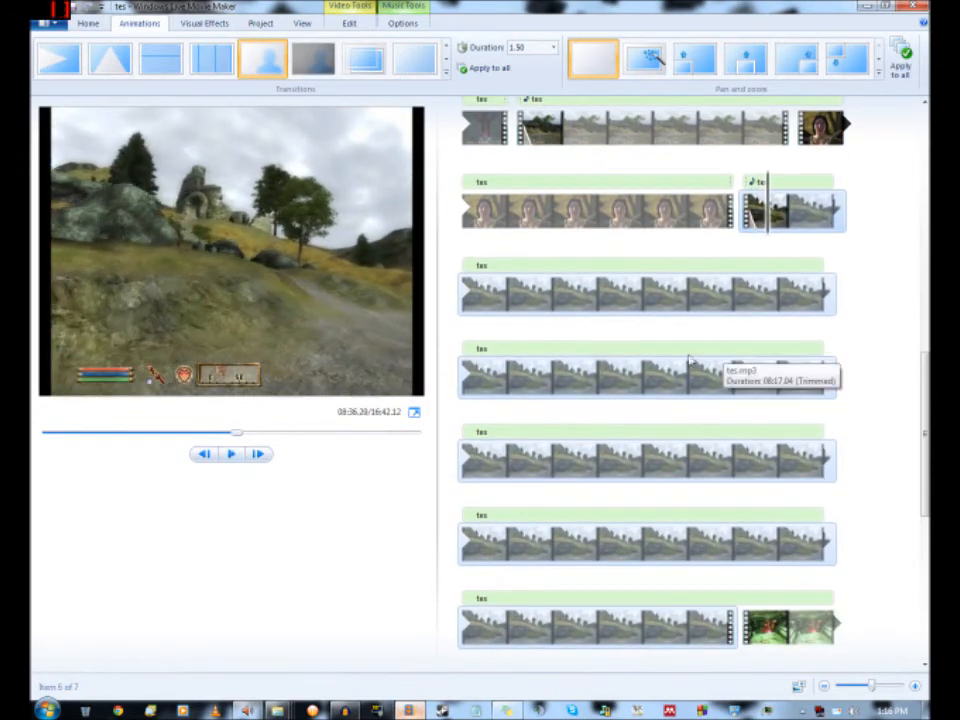
scroll(675, 393, "down", 4)
left_click(661, 446)
scroll(660, 450, "down", 3)
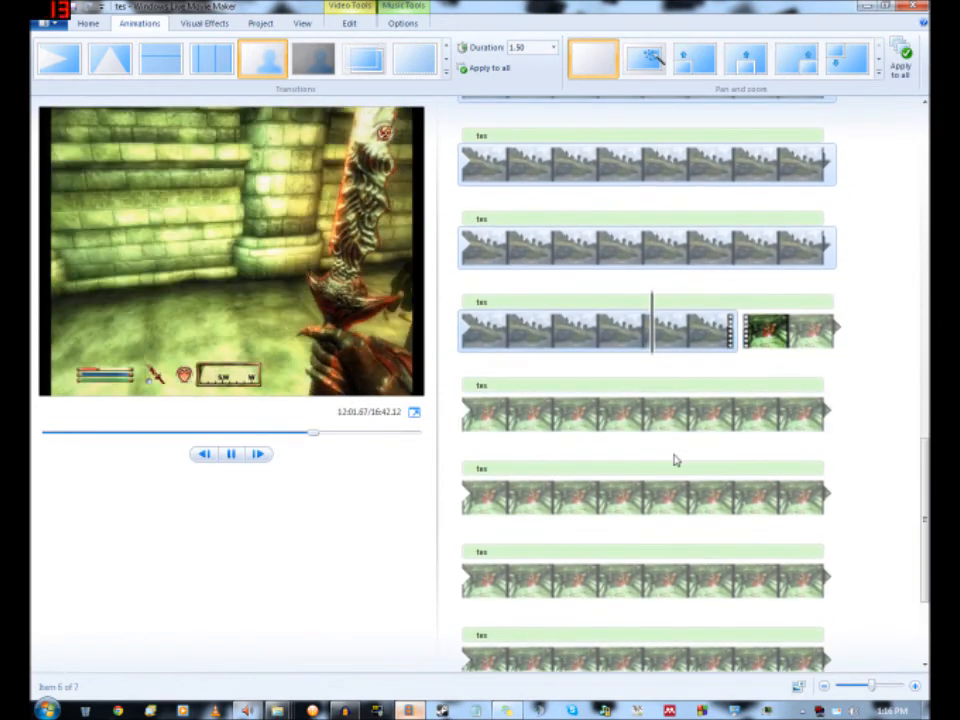
left_click(661, 500)
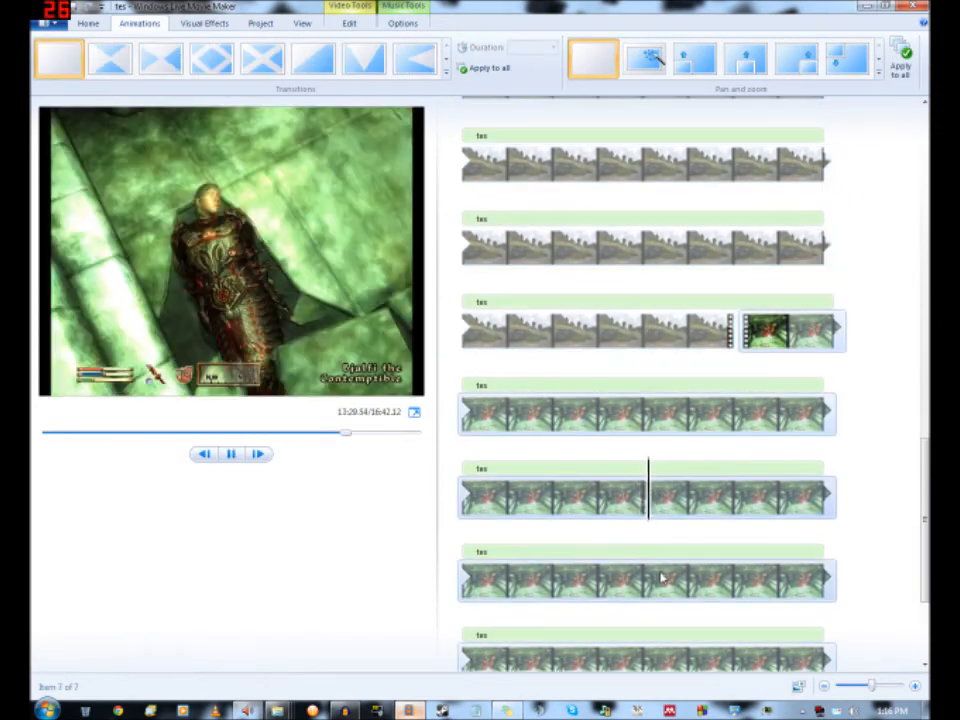
left_click(662, 578)
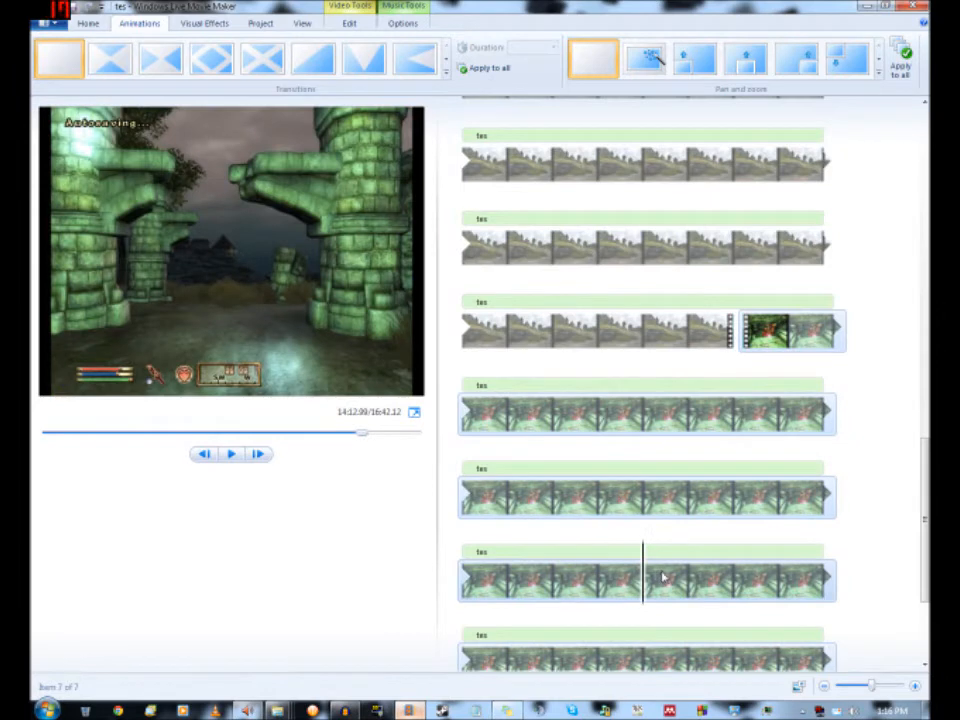
scroll(663, 573, "down", 3)
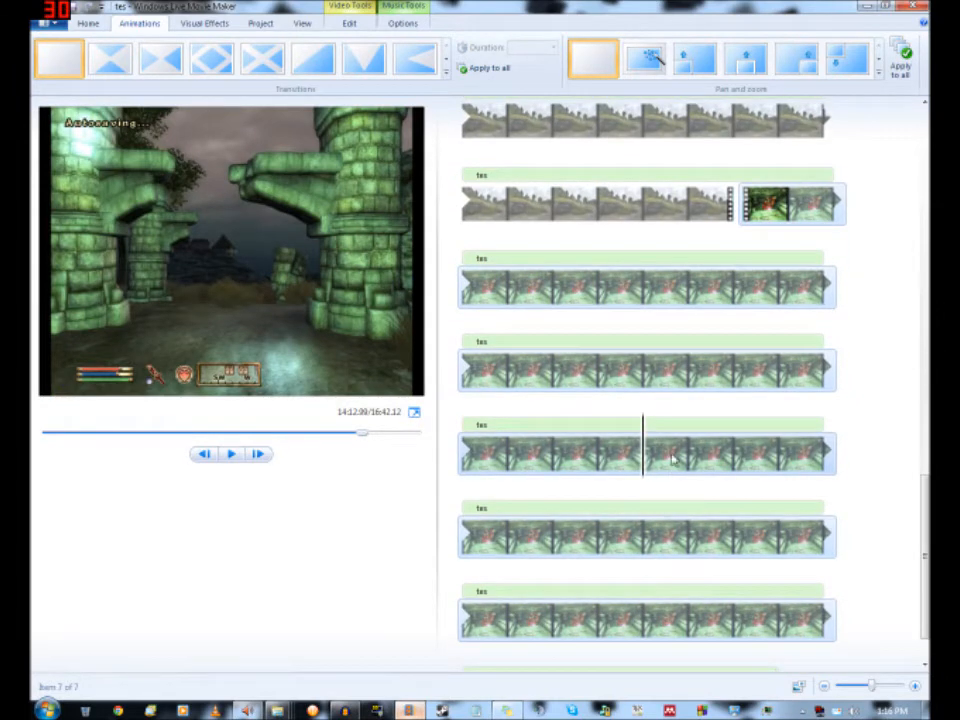
key("space")
scroll(664, 480, "down", 2)
left_click(672, 548)
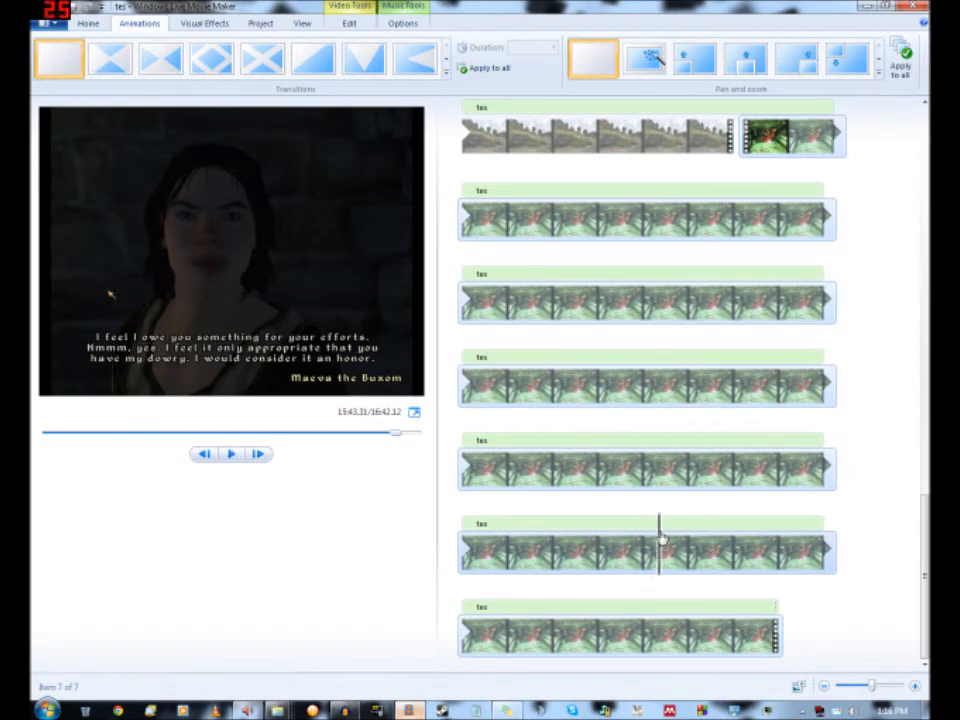
left_click(688, 628)
key("space")
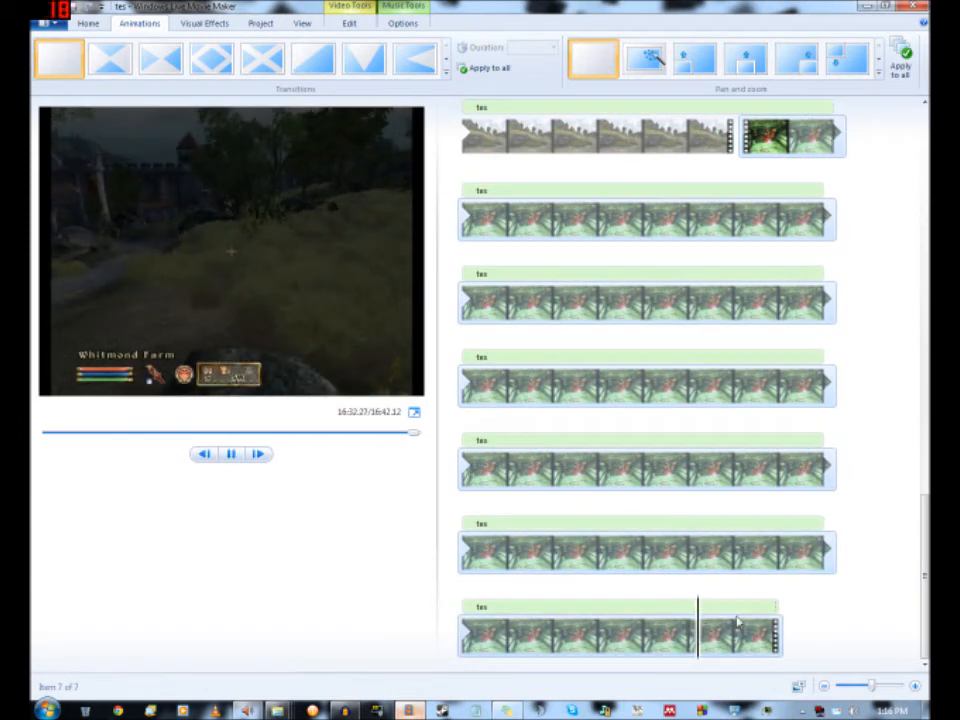
left_click(737, 624)
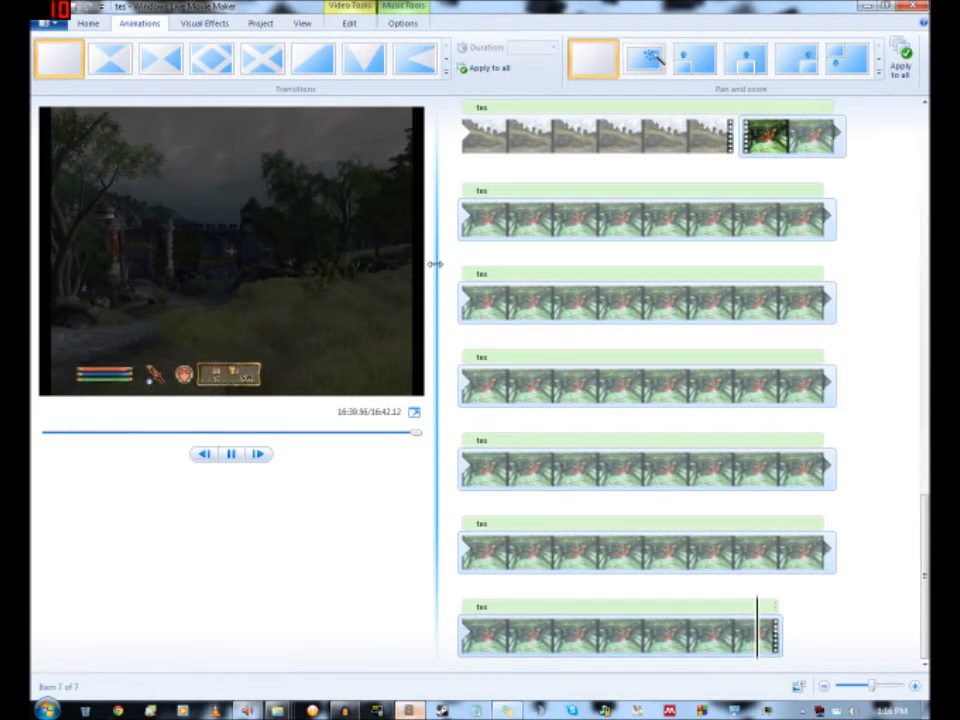
key("space")
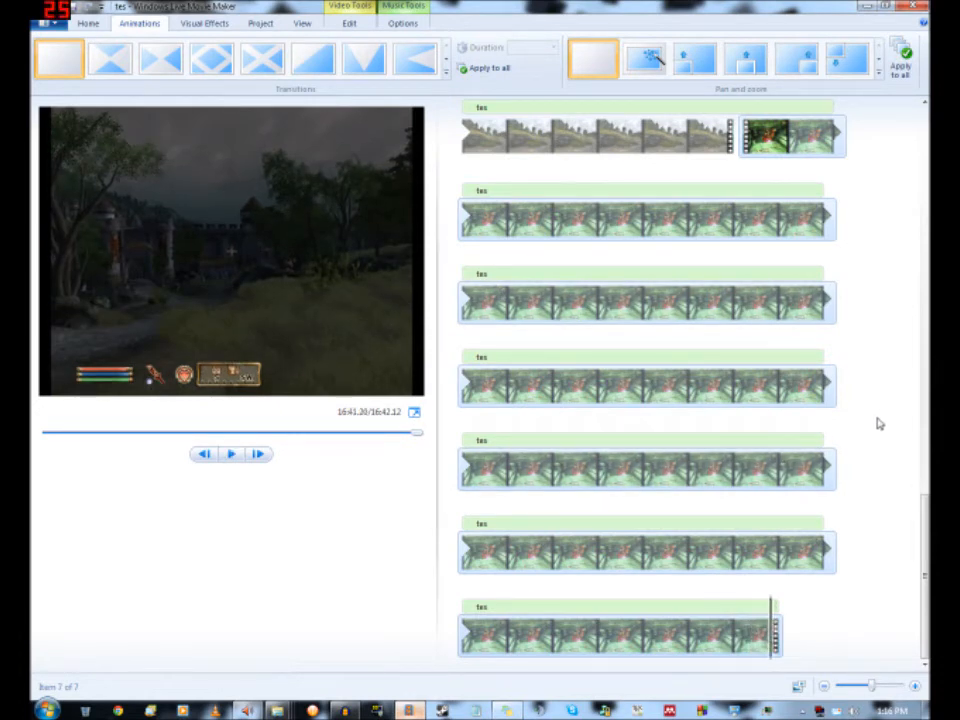
- Browse the available transitions for the second video clip and preview the Wheel transition on it
scroll(864, 450, "up", 10)
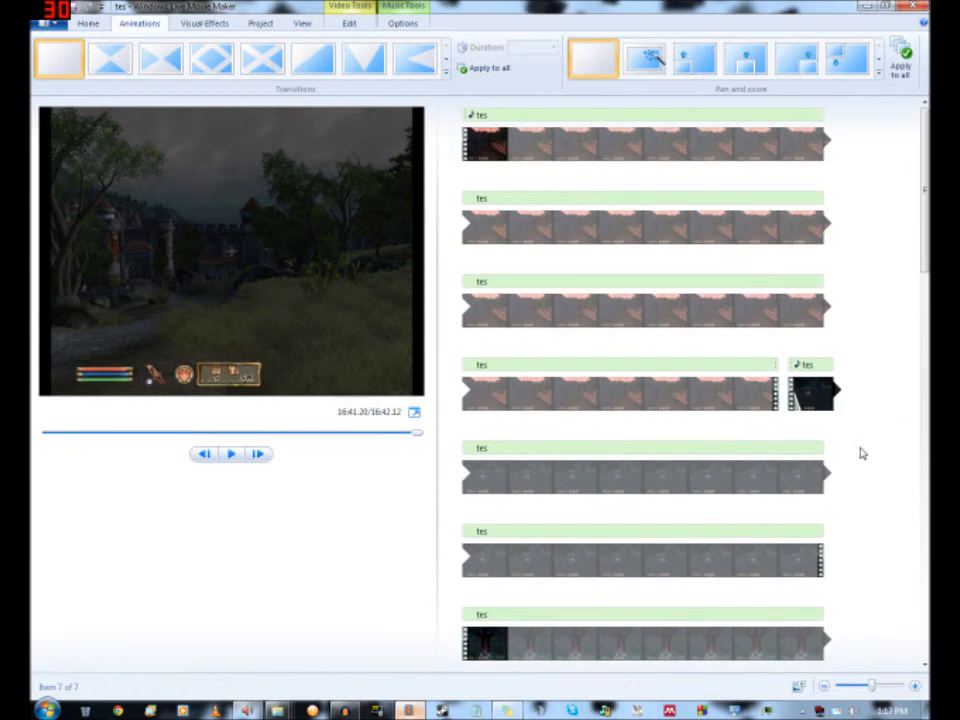
left_click(447, 70)
left_click_drag(597, 70, 606, 101)
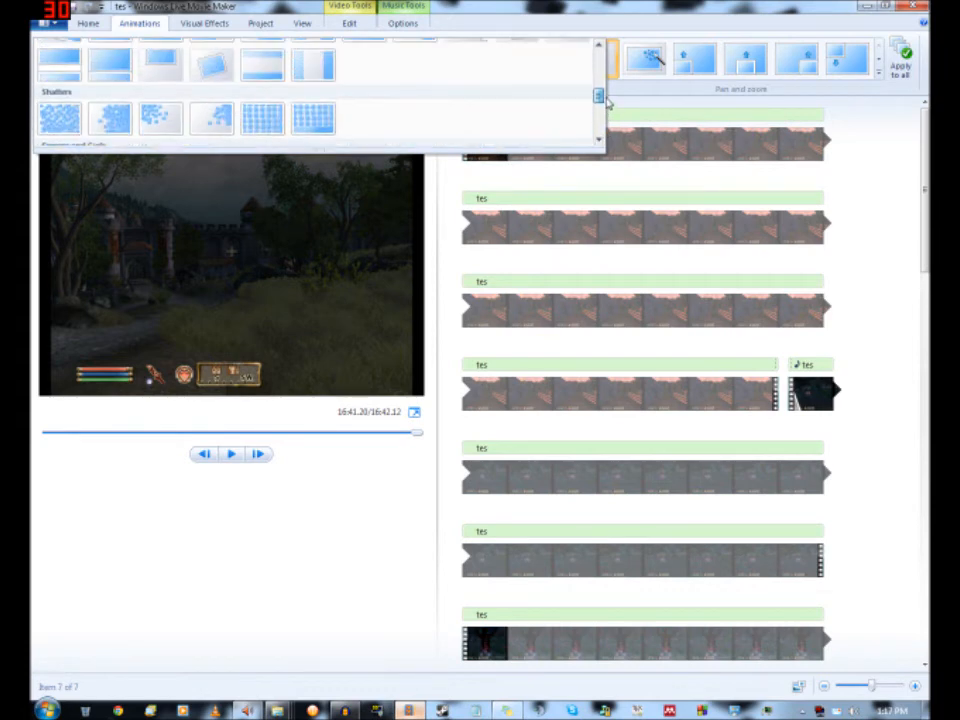
left_click(596, 22)
left_click(815, 402)
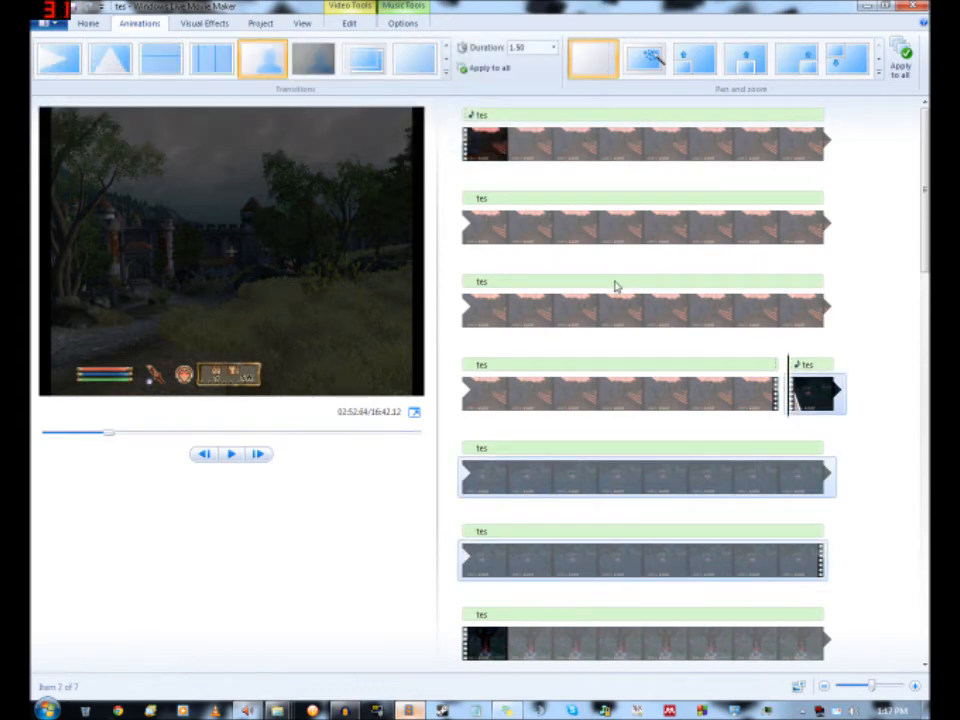
left_click(446, 60)
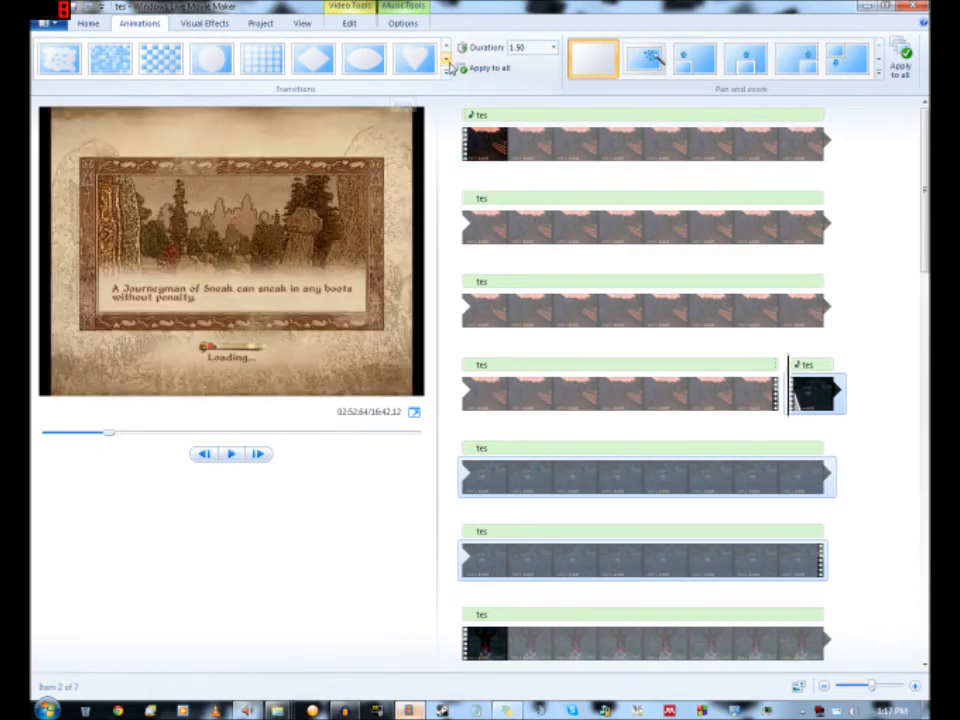
left_click(446, 61)
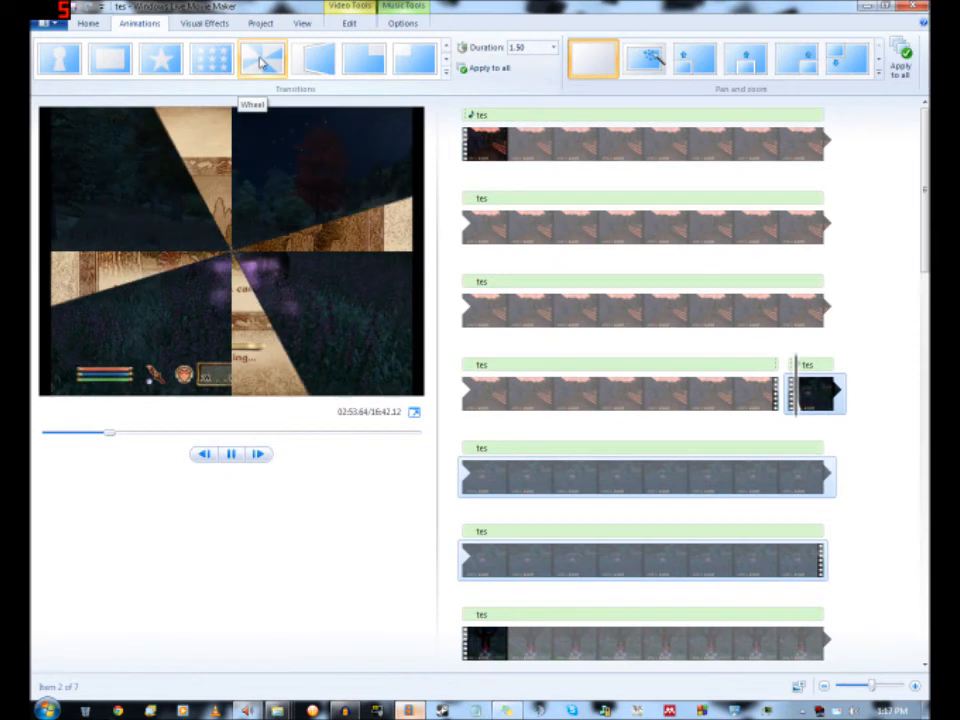
- Look through the full range of transitions available for the second video clip
left_click(447, 48)
left_click(447, 48)
left_click(447, 48)
left_click(447, 48)
left_click(447, 48)
left_click(448, 60)
left_click(448, 60)
left_click(448, 60)
left_click(448, 60)
left_click(448, 60)
left_click(448, 60)
left_click(448, 60)
left_click(448, 60)
left_click(448, 60)
left_click(448, 60)
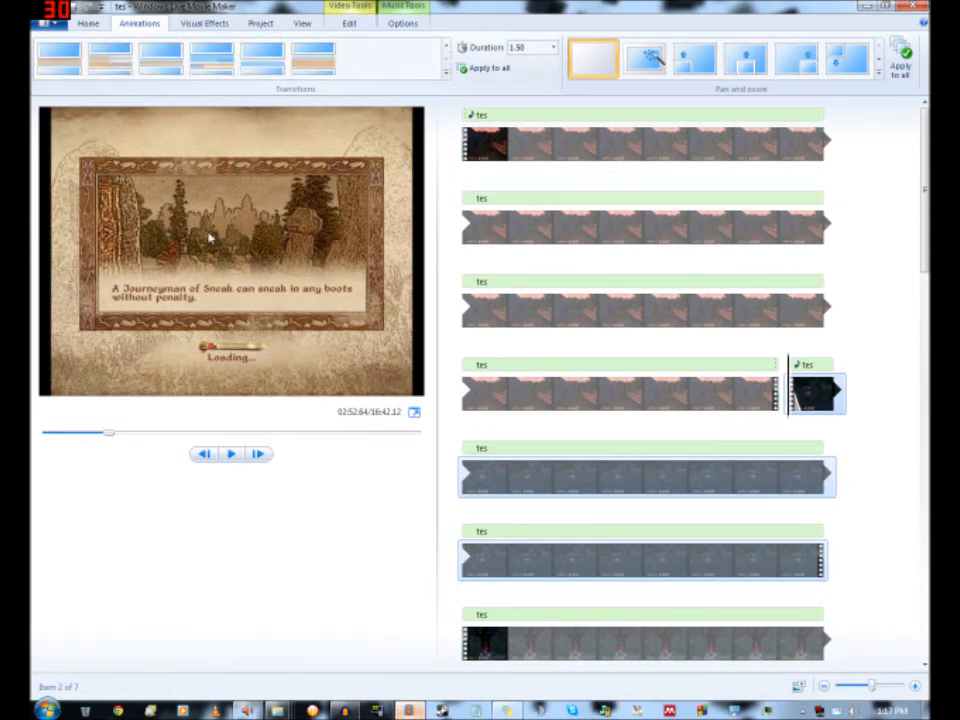
- Preview the Wheel and Fan up transitions on the second video clip without applying them
left_click(447, 47)
left_click(447, 47)
left_click(447, 47)
left_click(448, 48)
left_click(448, 48)
left_click(448, 48)
left_click(448, 48)
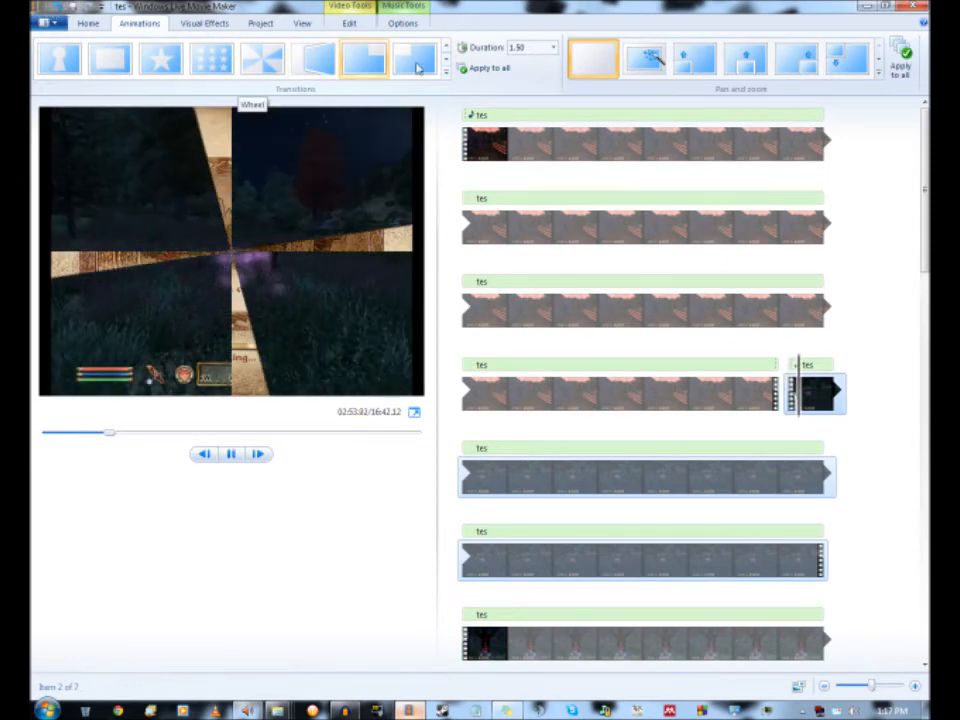
left_click(447, 60)
left_click(447, 60)
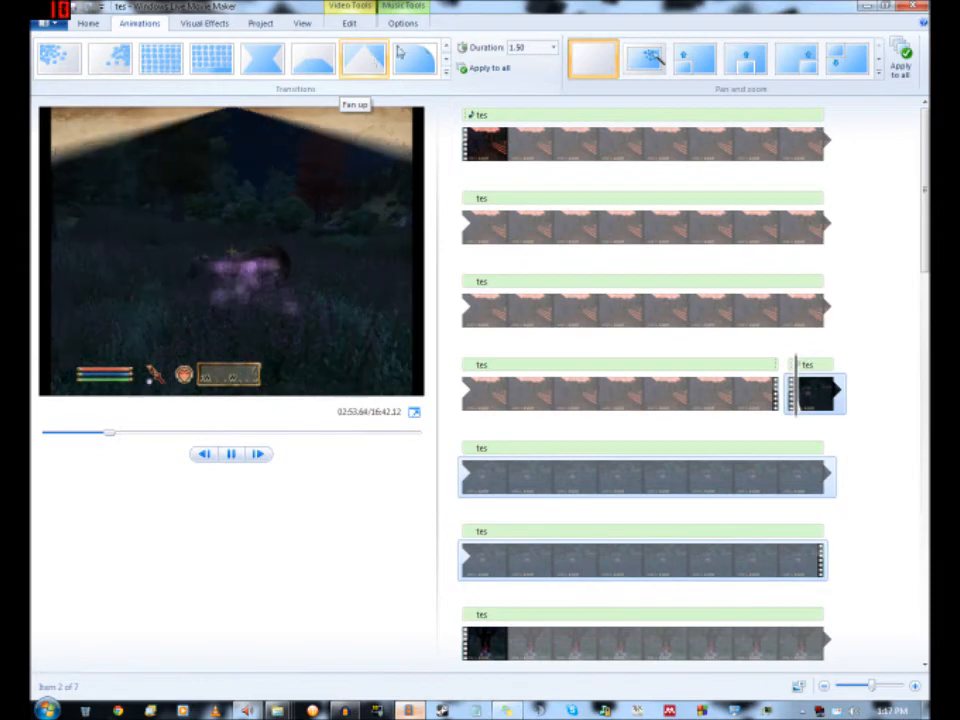
left_click(448, 48)
left_click(448, 48)
left_click(448, 48)
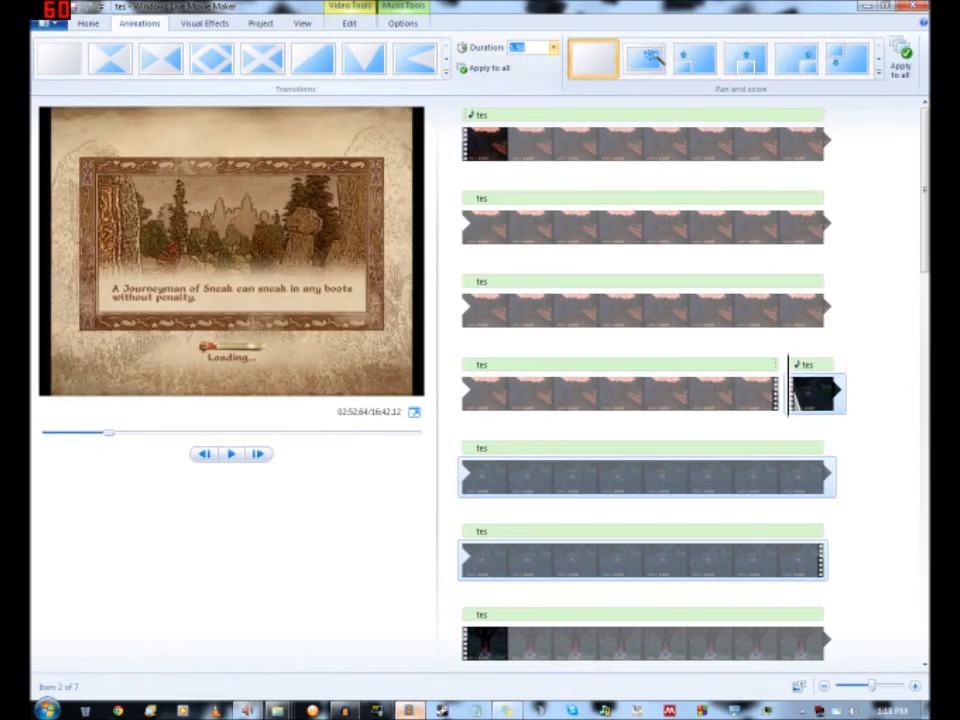
- Look through the visual effects available for the second video clip
left_click(205, 23)
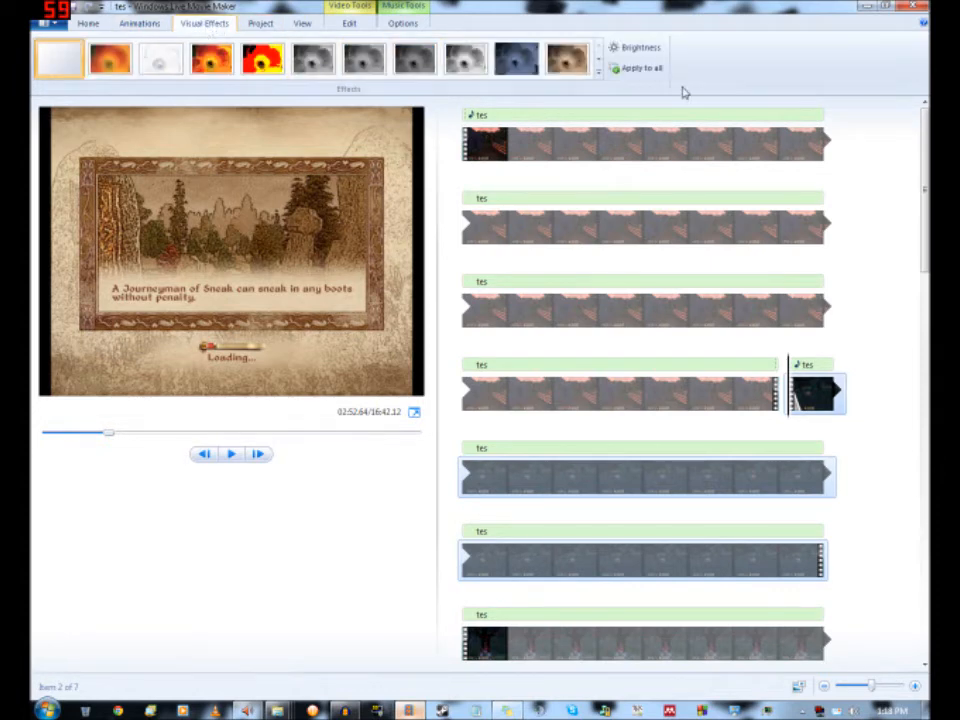
left_click(597, 61)
left_click(597, 61)
left_click(600, 49)
left_click(597, 47)
- Select the last video clip and preview visual effects on it, including the Pixelate effect under Motions and Fades
scroll(767, 390, "down", 10)
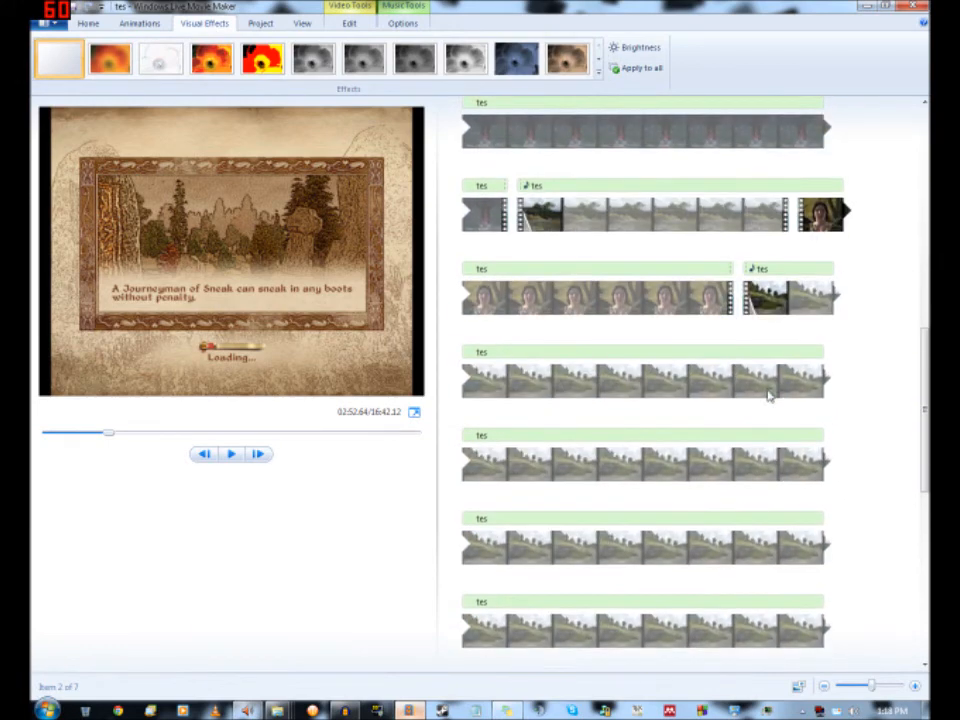
scroll(772, 410, "down", 3)
left_click(733, 635, "shift")
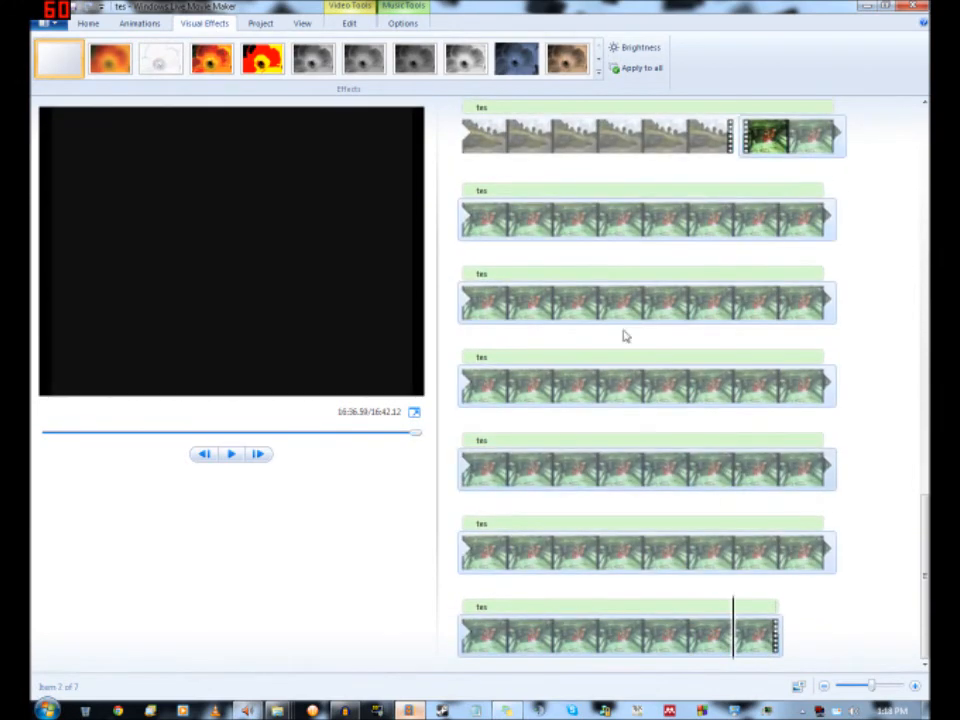
left_click(598, 61)
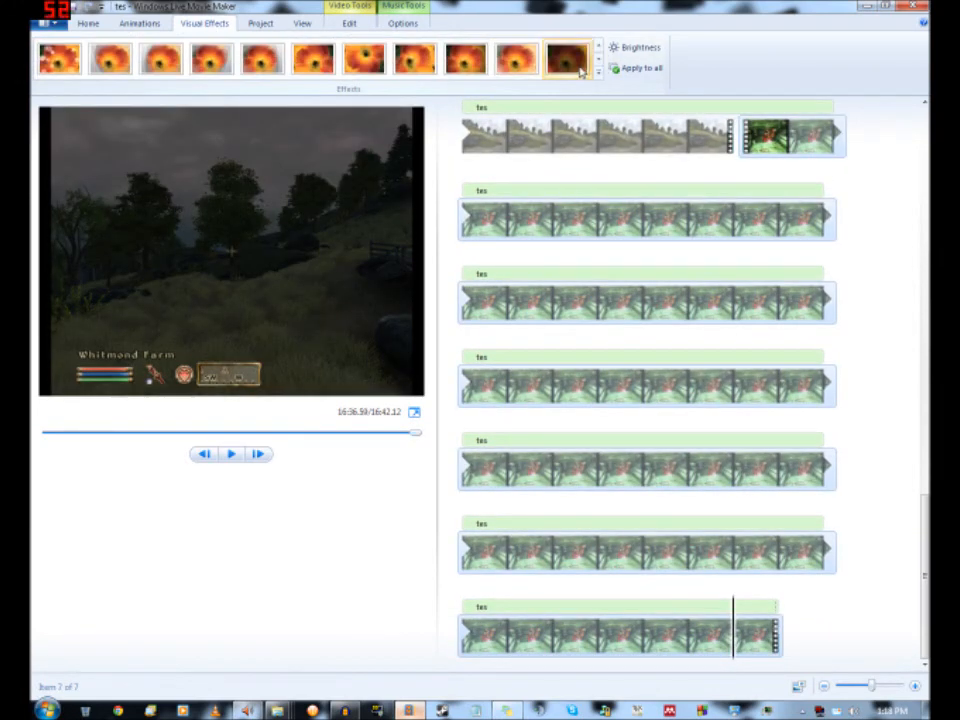
left_click(598, 73)
left_click_drag(598, 72, 600, 140)
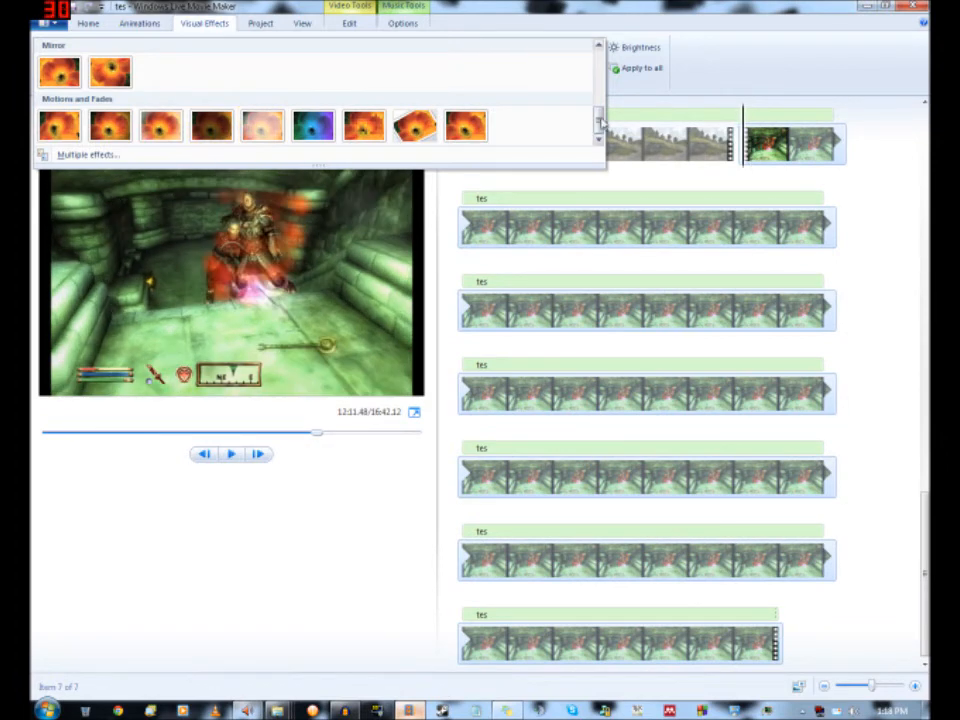
left_click_drag(601, 121, 601, 119)
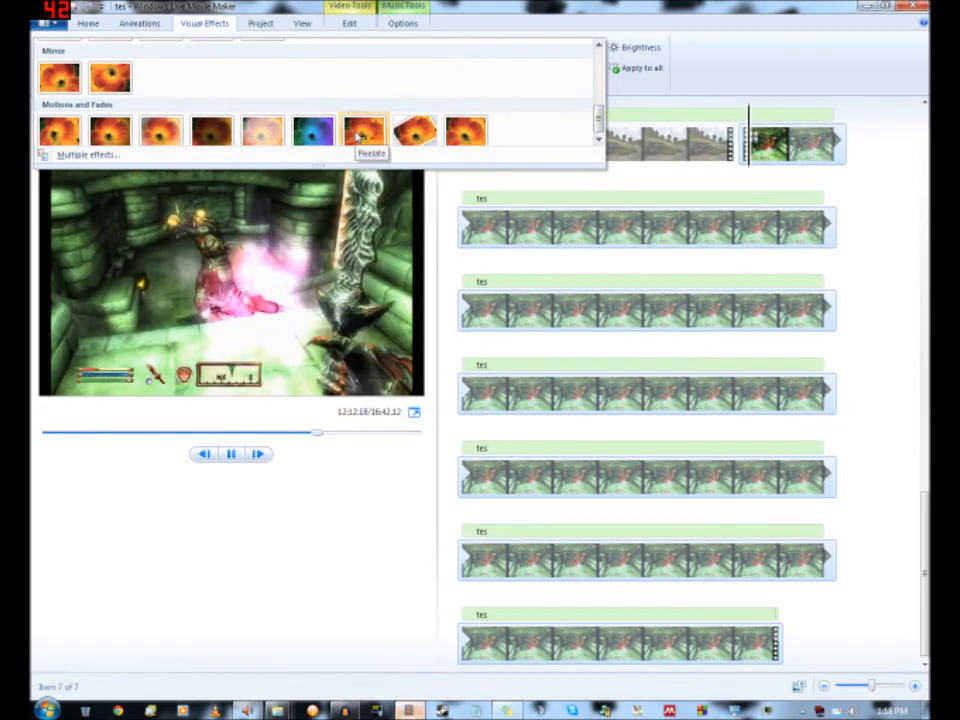
left_click(605, 52)
left_click(597, 47)
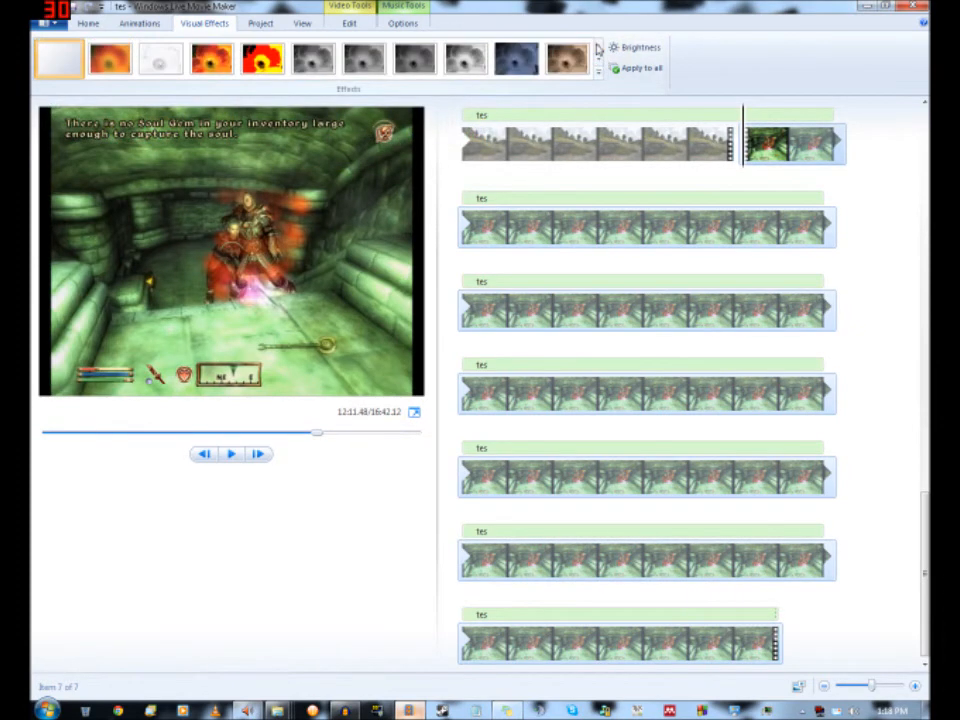
left_click(599, 60)
left_click(599, 60)
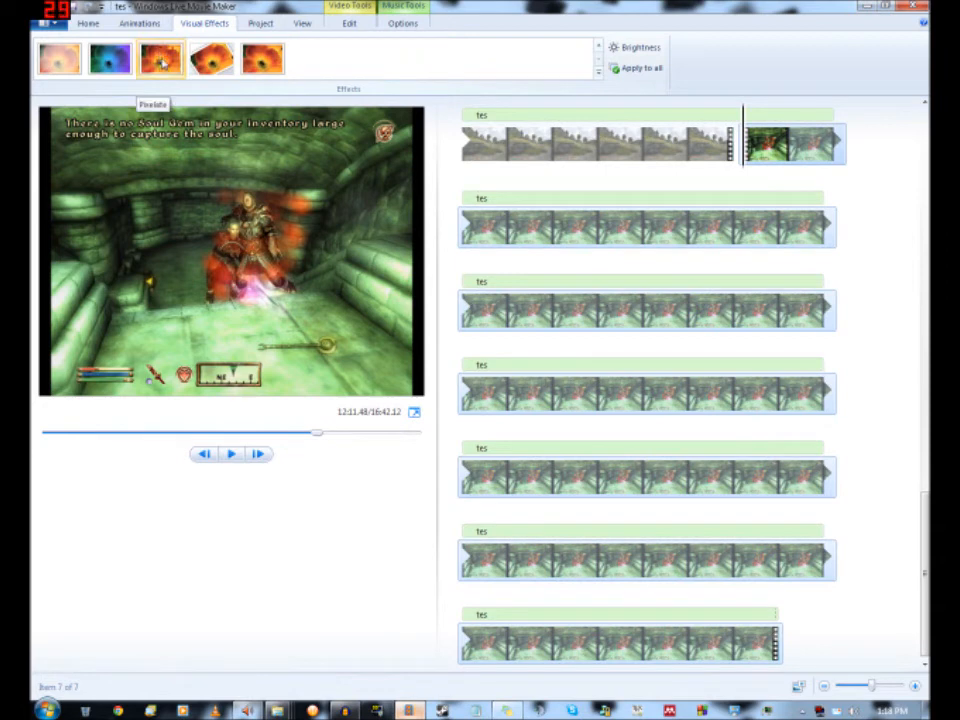
- Select the fifth video clip, the conversation scene, and browse the visual effects available for it
scroll(589, 276, "up", 10)
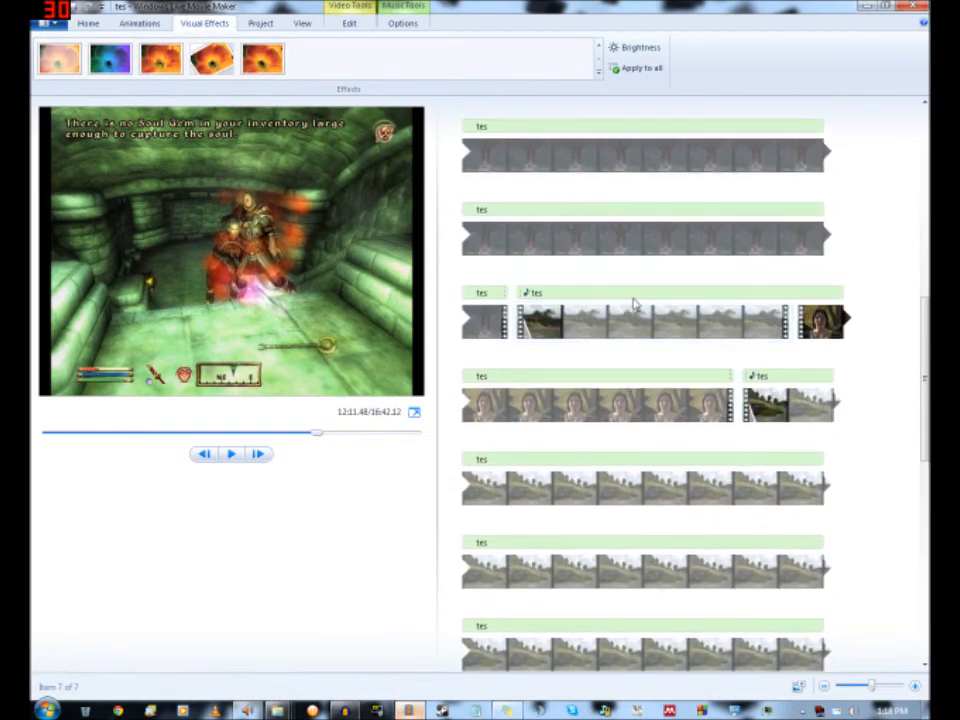
left_click(811, 335)
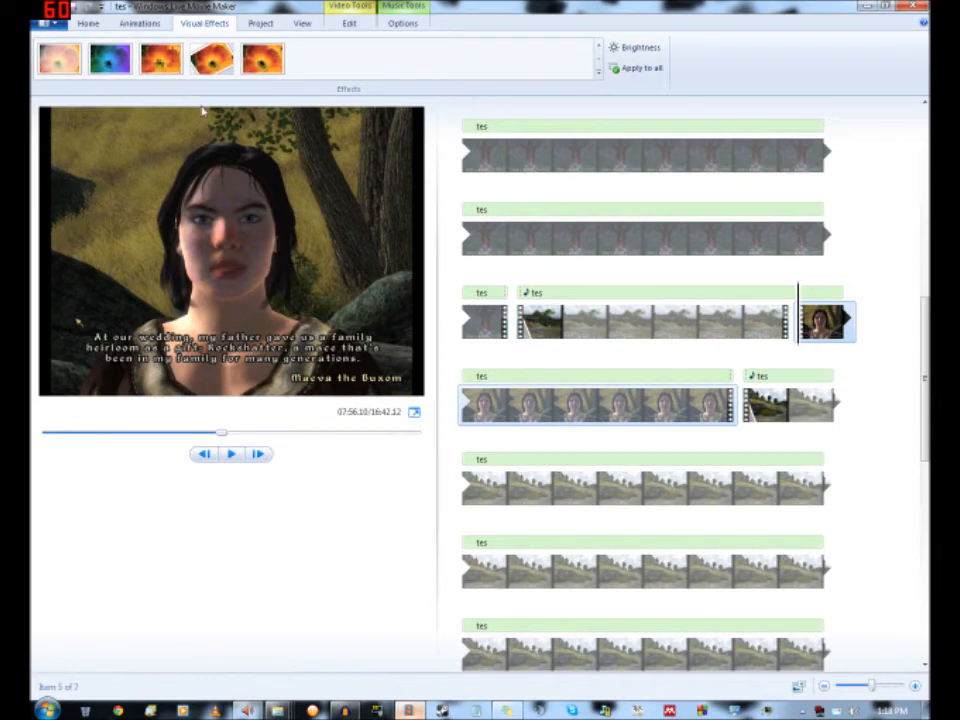
left_click(598, 46)
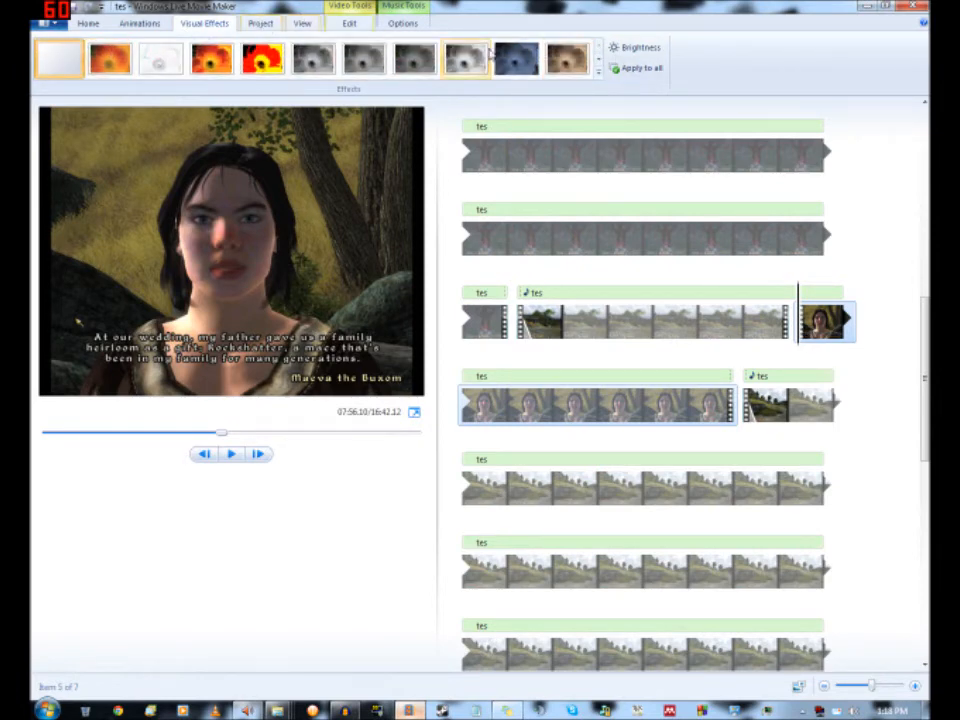
left_click(599, 58)
left_click(600, 59)
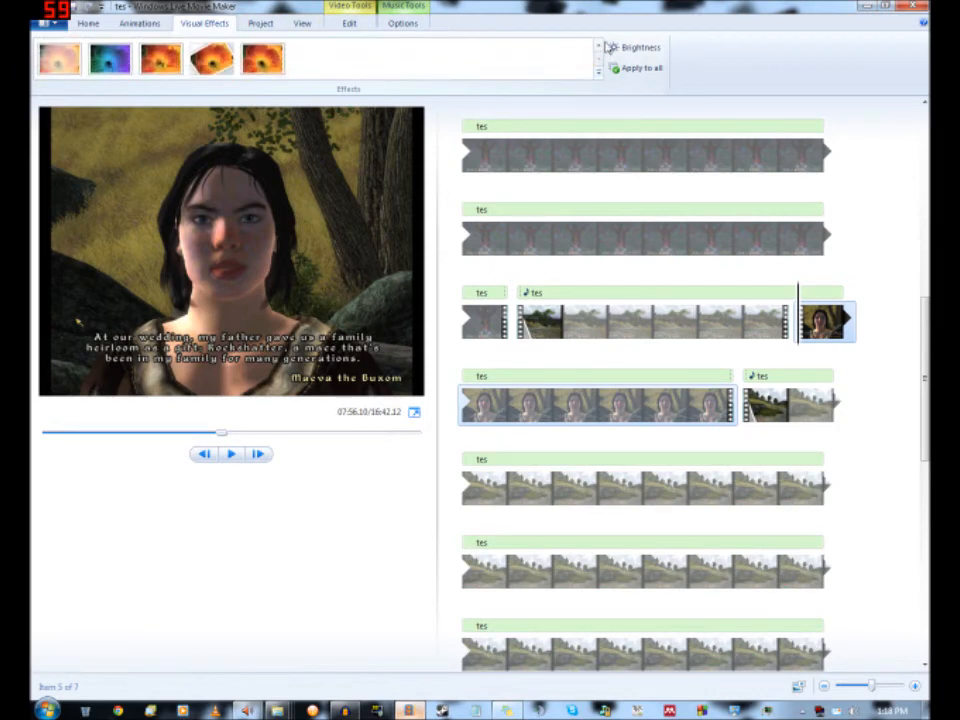
left_click(599, 46)
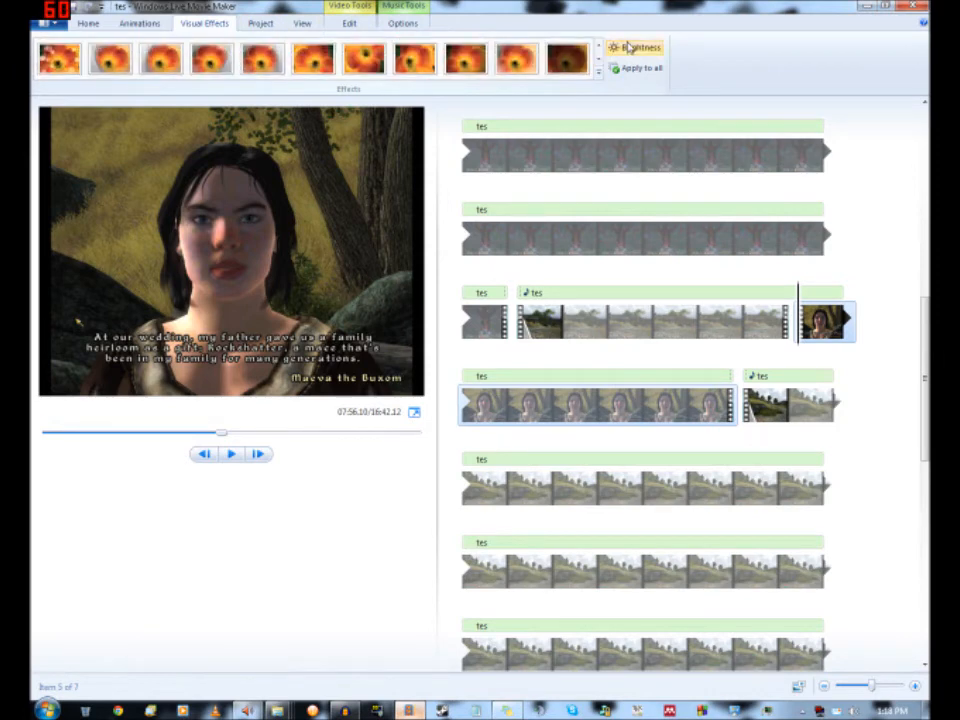
- Try the brightness adjustment on the fifth video clip, keeping the level around its midpoint
left_click(636, 48)
mouse_move(634, 68)
left_mouse_down()
mouse_move(675, 68)
mouse_move(608, 68)
mouse_move(636, 75)
left_mouse_up()
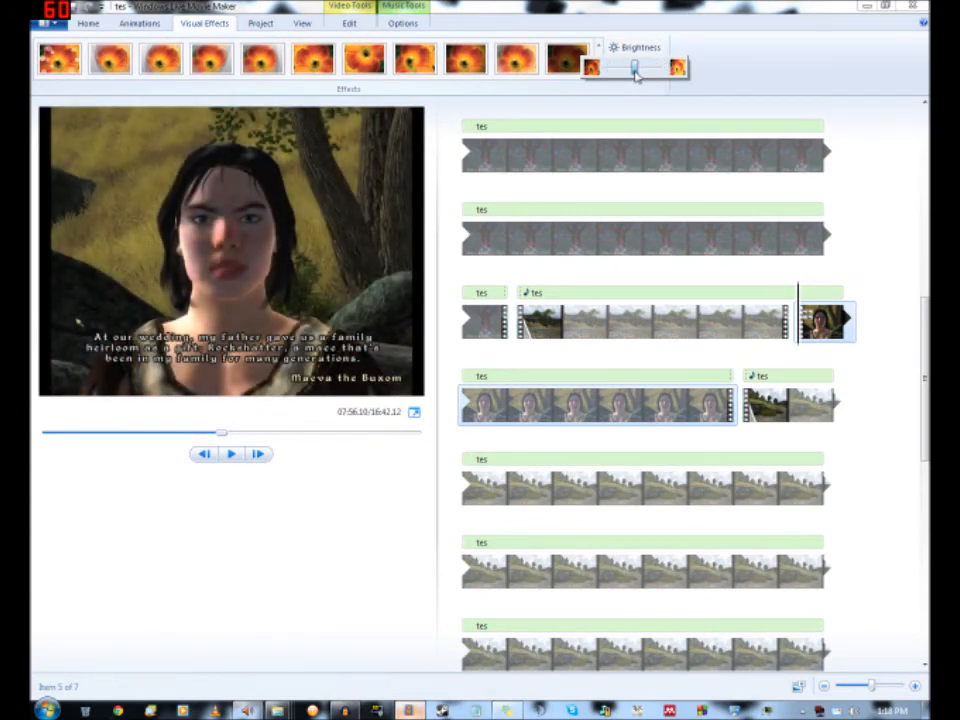
left_click(635, 18)
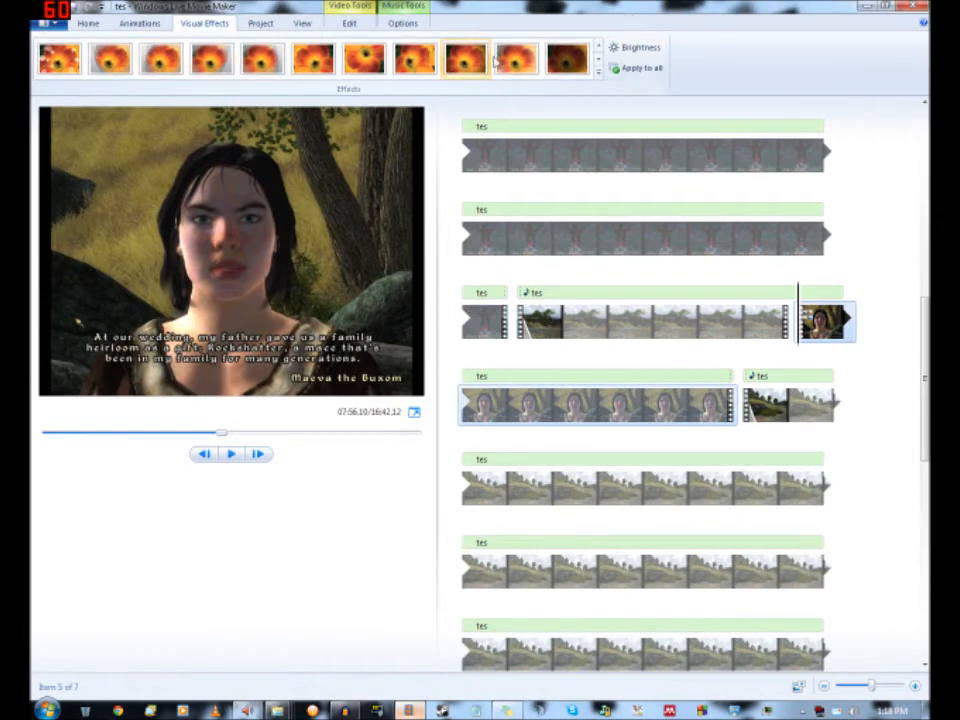
left_click(599, 48)
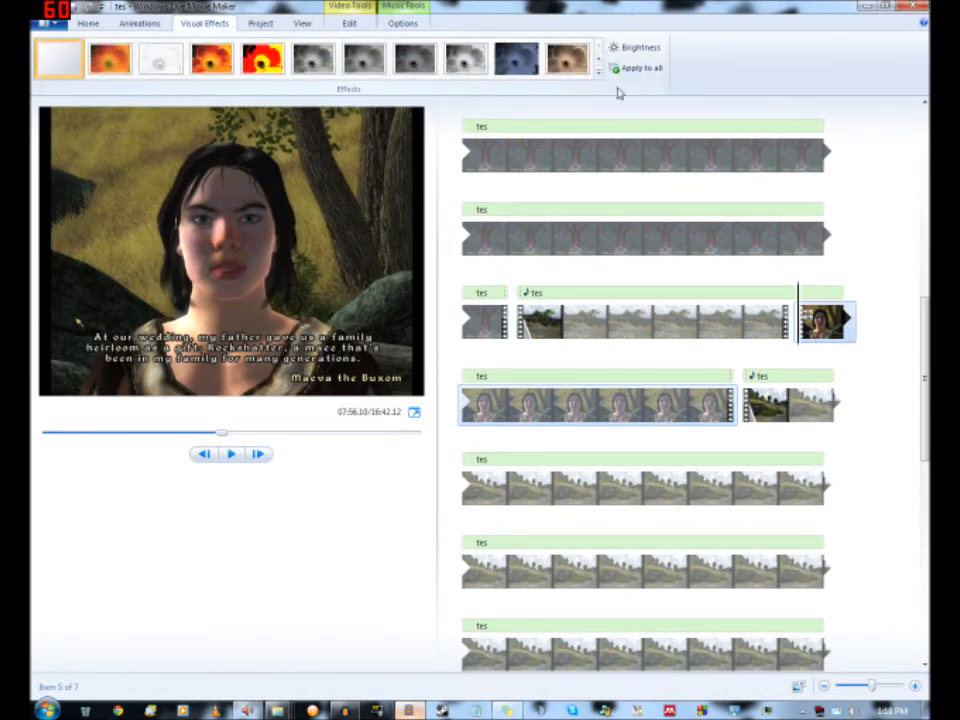
- Examine the project's audio mix and aspect ratio settings and the available time zoom and thumbnail view options
left_click(260, 23)
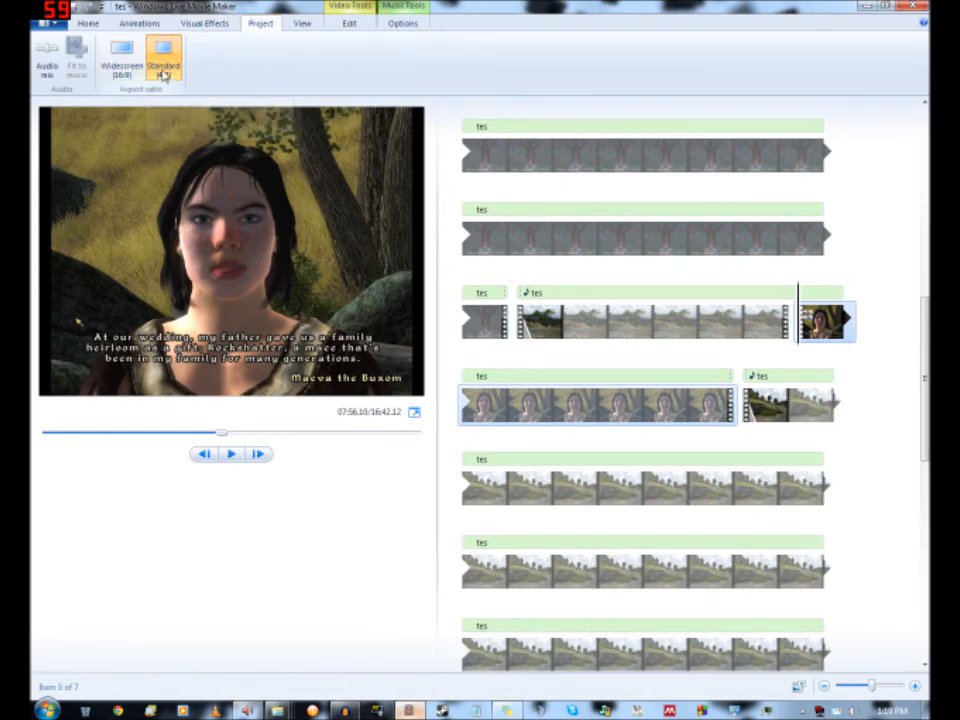
left_click(50, 62)
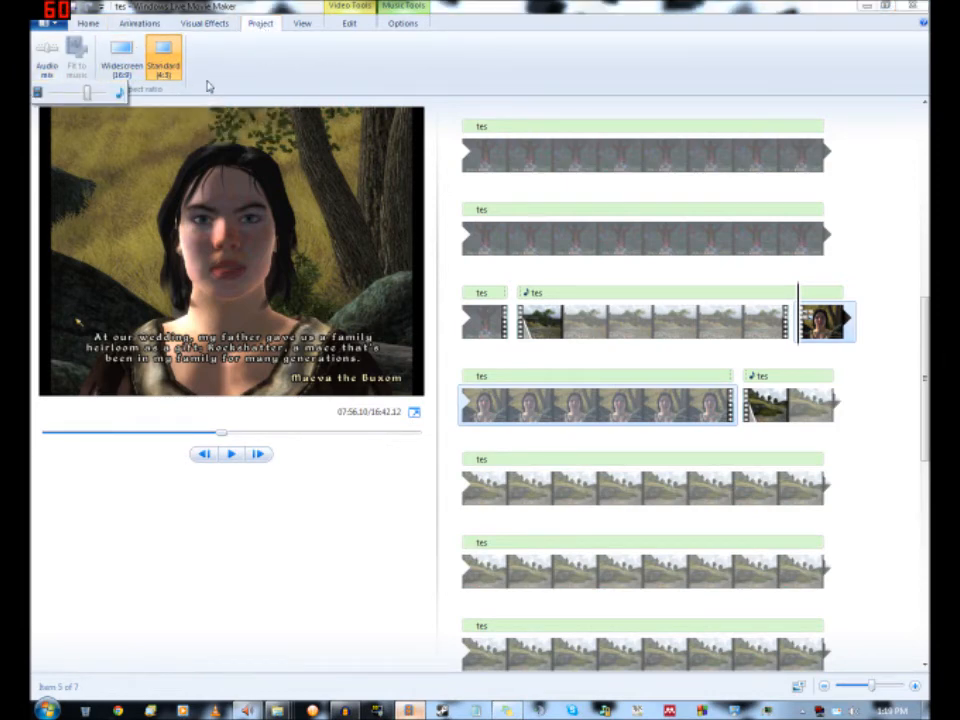
left_click(241, 77)
left_click(302, 24)
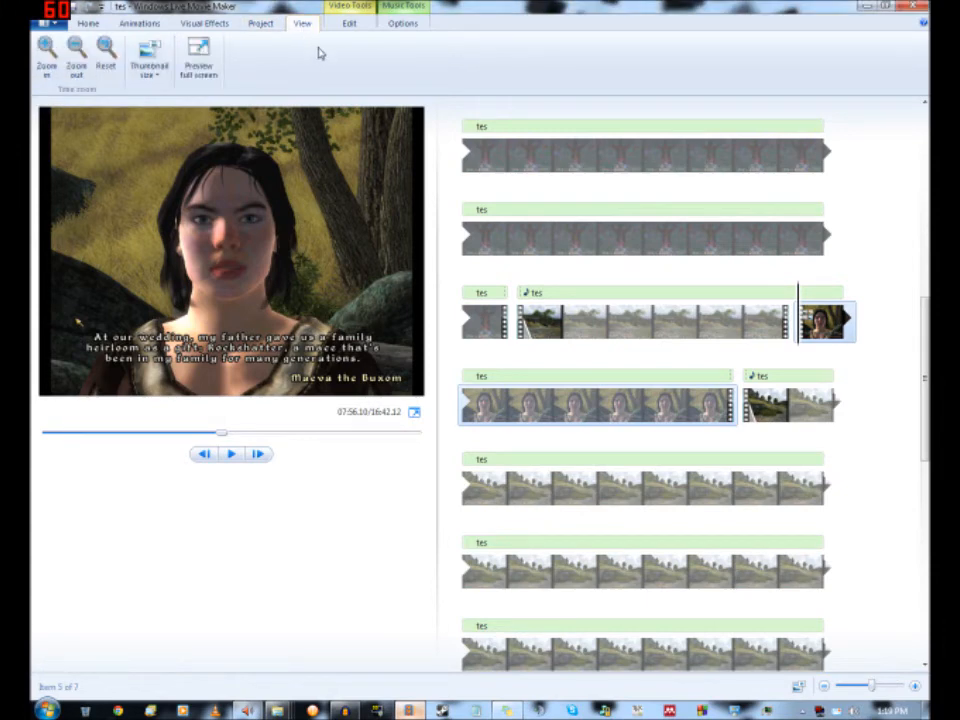
- Examine the fifth clip's audio fade and video volume options, and try a speed of 5000 before restoring 1x
left_click(352, 24)
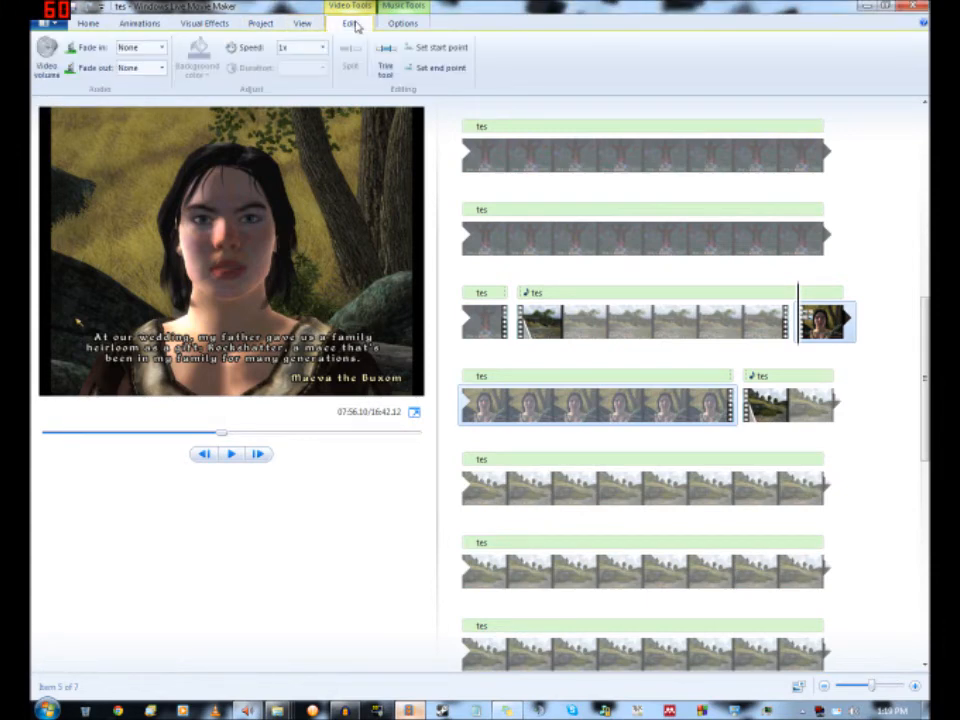
left_click(161, 48)
left_click(162, 72)
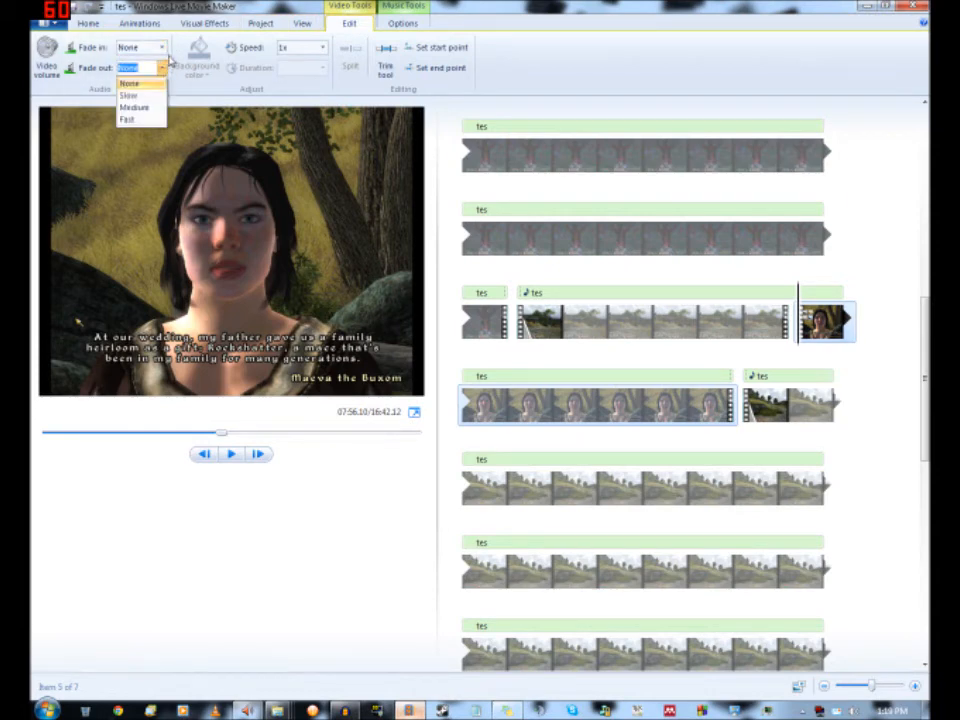
left_click(47, 50)
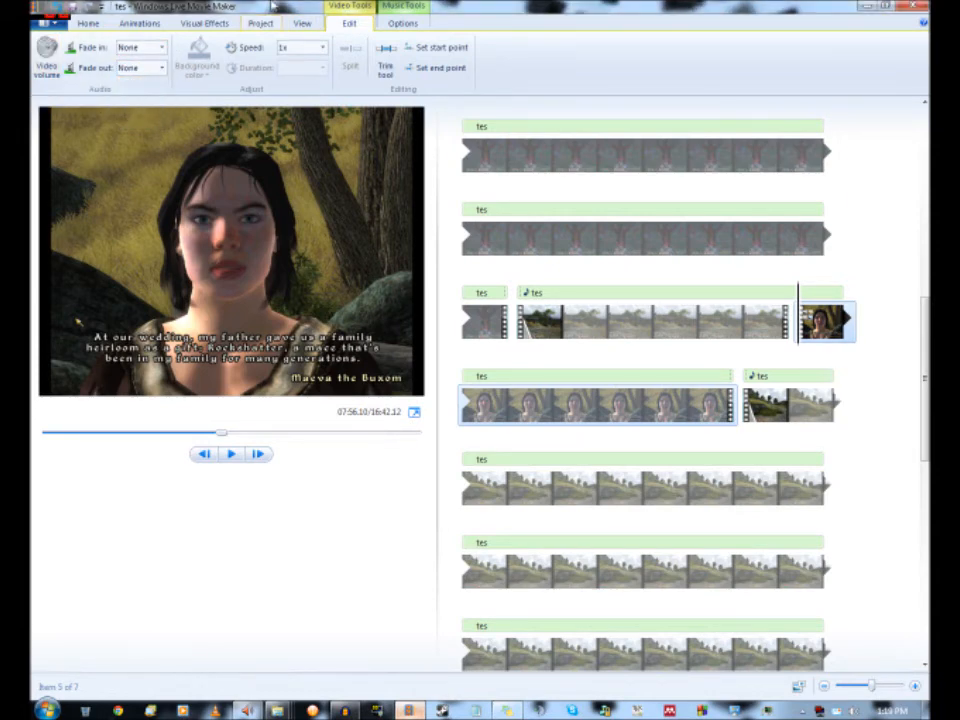
left_click(323, 50)
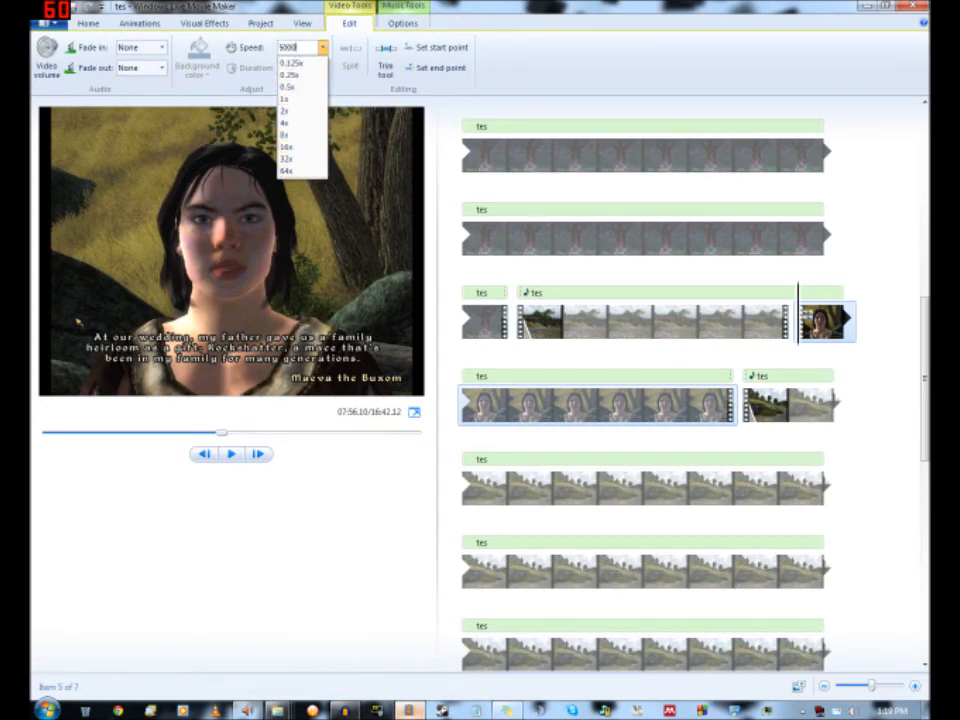
type("1")
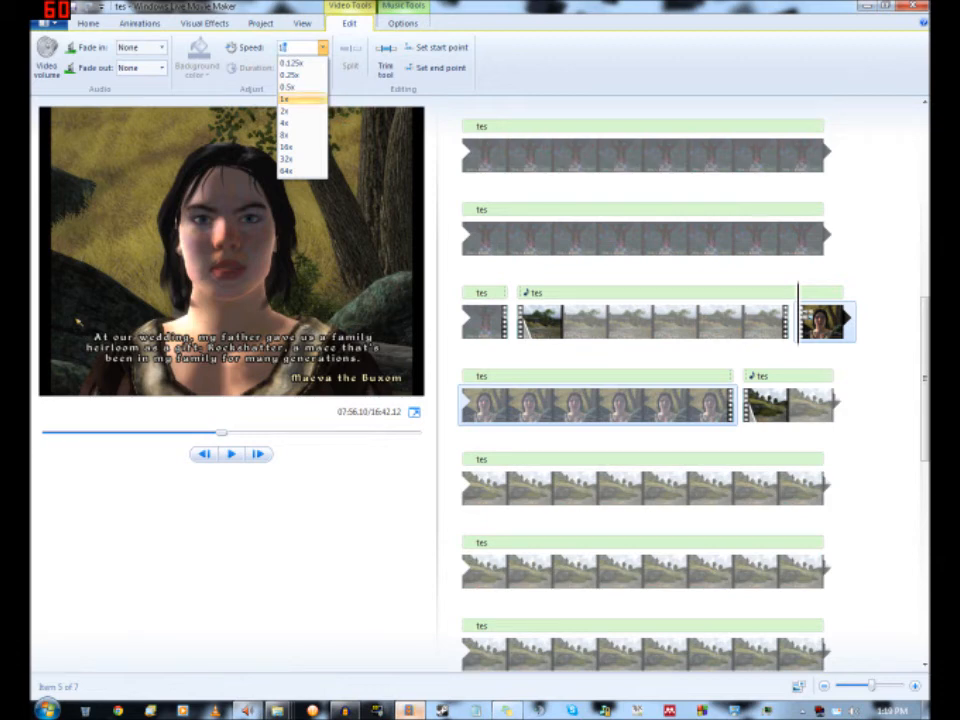
left_click(533, 8)
- Review the music timing options and the commands for adding content, such as Snapshot
left_click(395, 25)
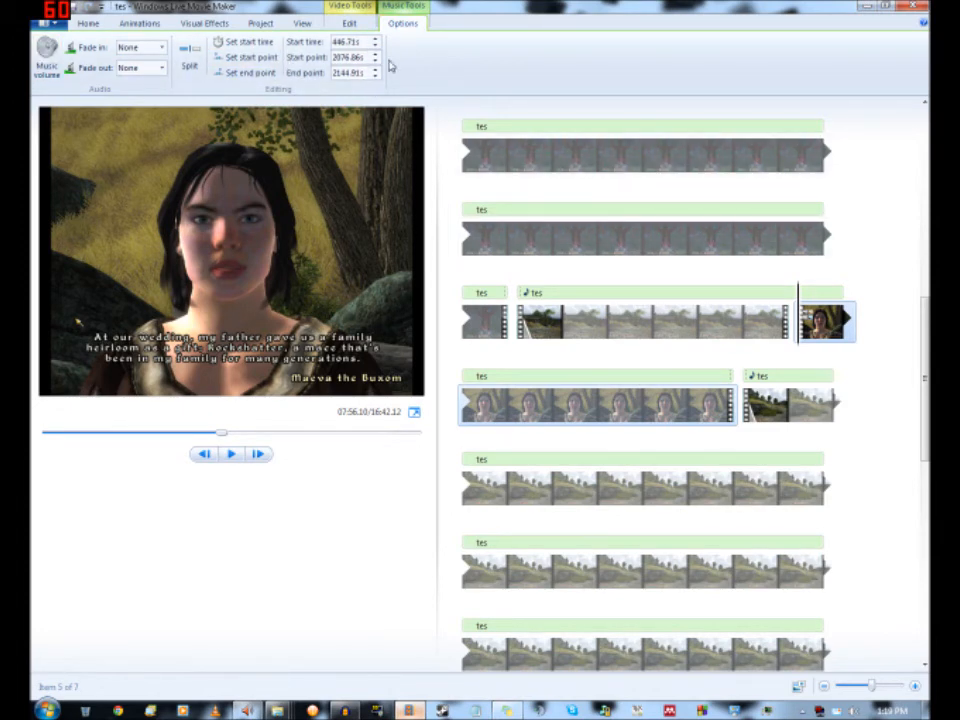
left_click(80, 23)
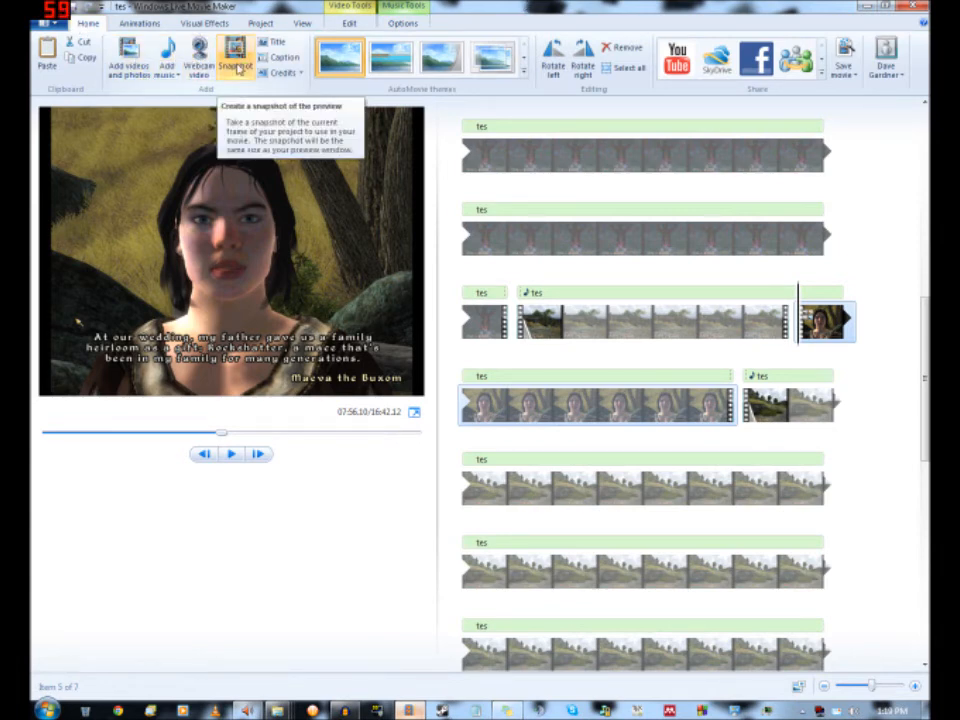
- Try inserting a title before the third clip and remove it again
left_click(552, 238)
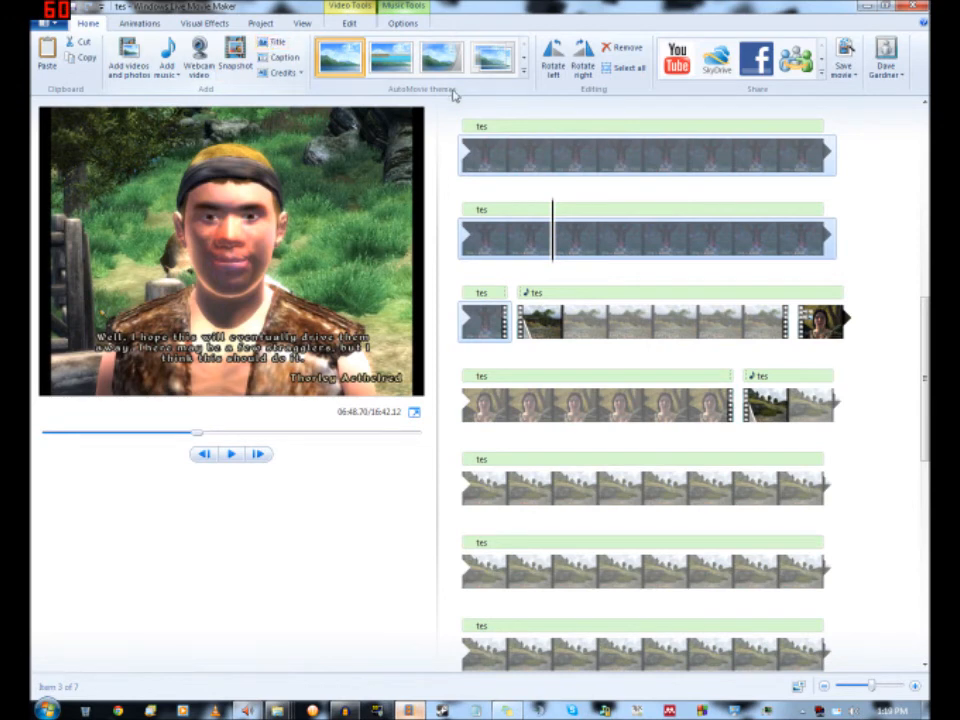
scroll(549, 257, "up", 6)
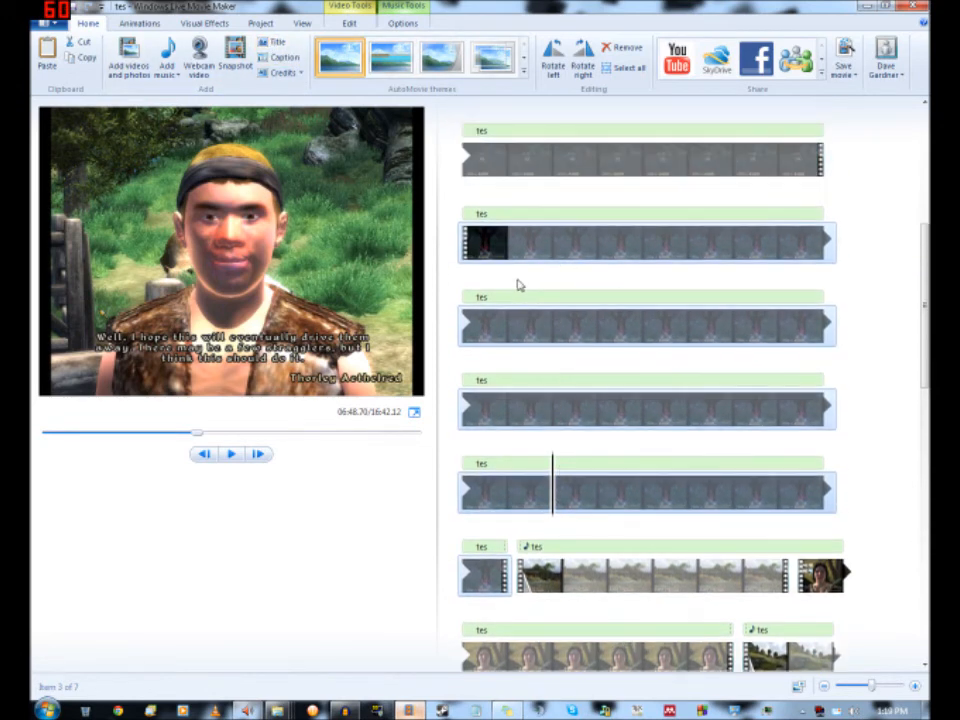
left_click(463, 239)
left_click(272, 44)
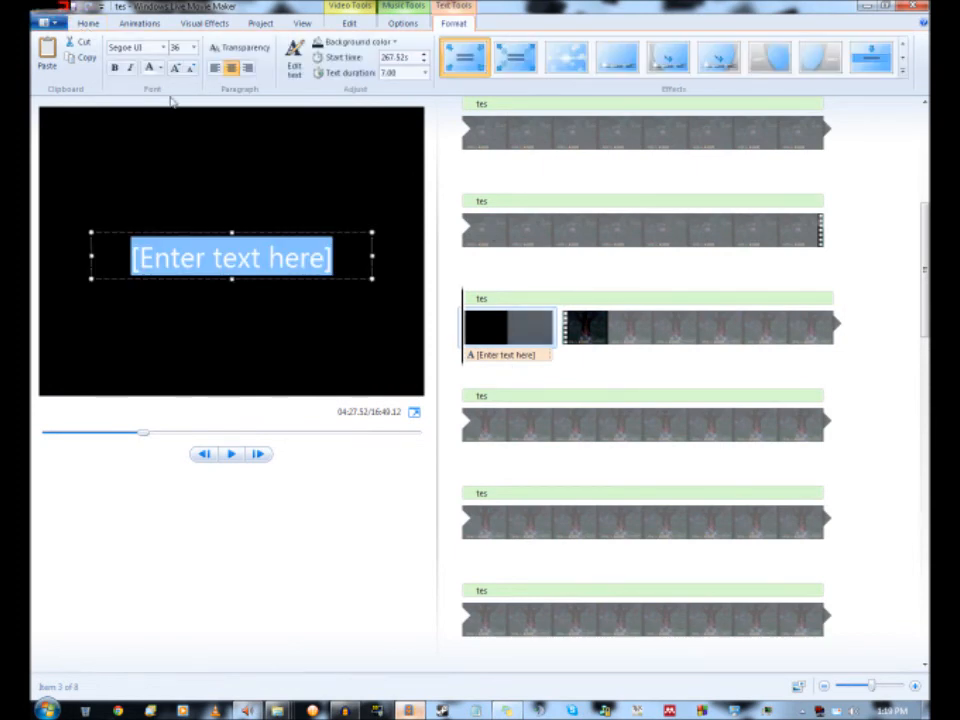
left_click(508, 330)
key("Delete")
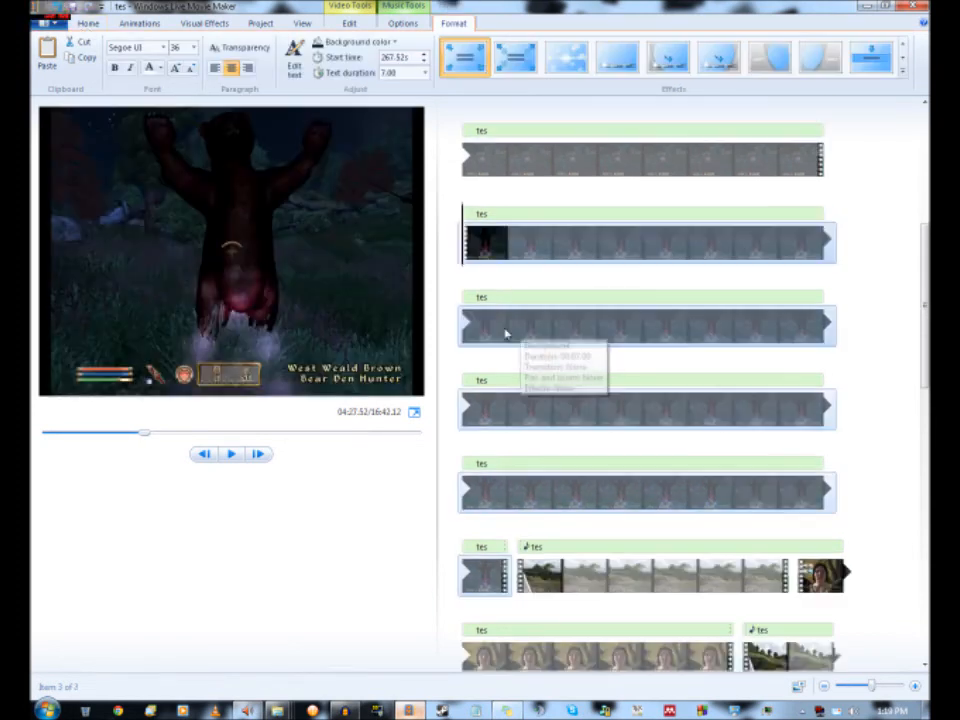
- Add the caption "This is a bear" at the start of the third clip
scroll(531, 360, "down", 3)
scroll(532, 361, "up", 5)
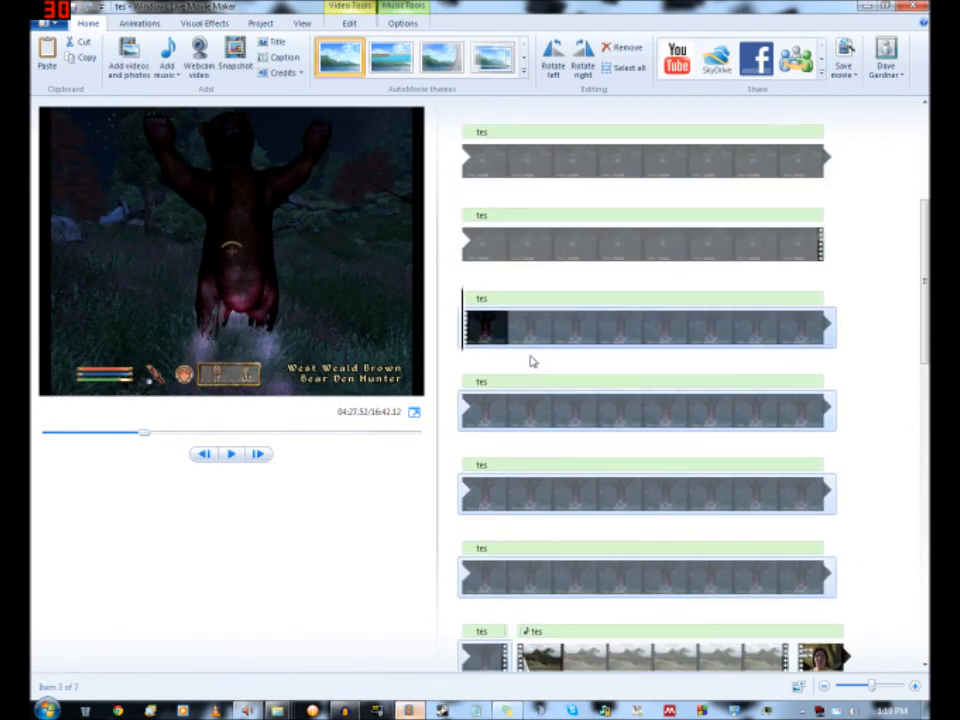
left_click(285, 58)
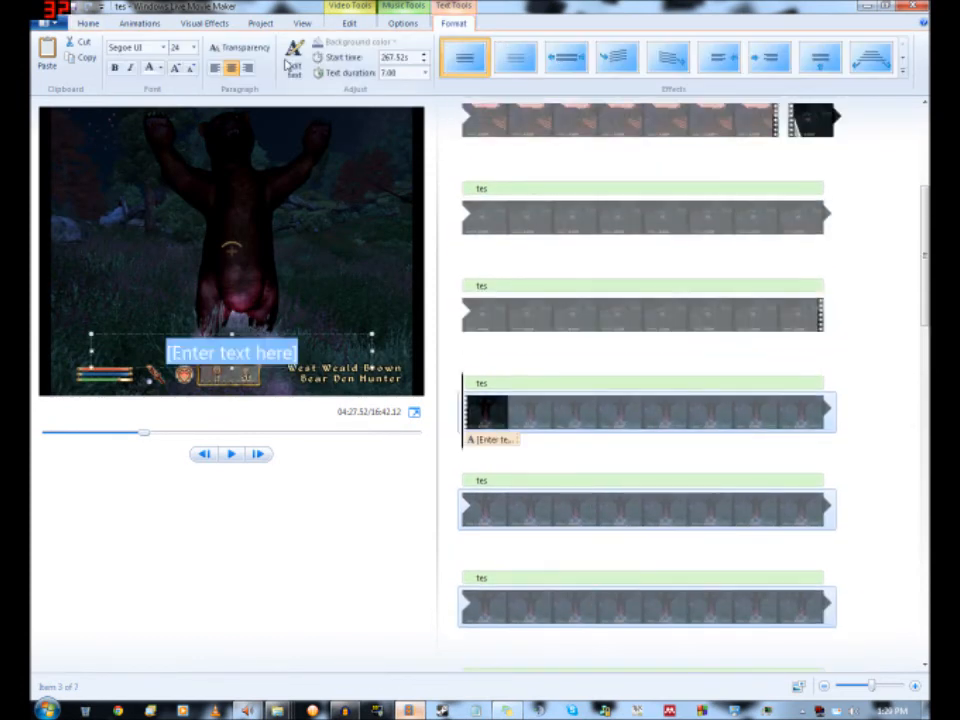
type("T")
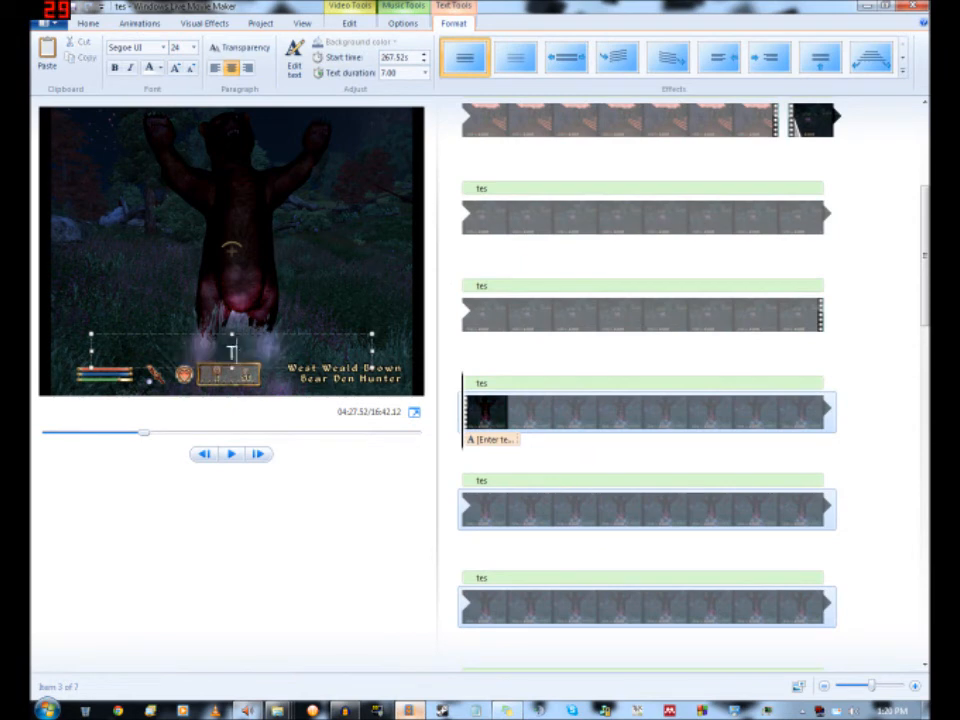
type("his is a bear")
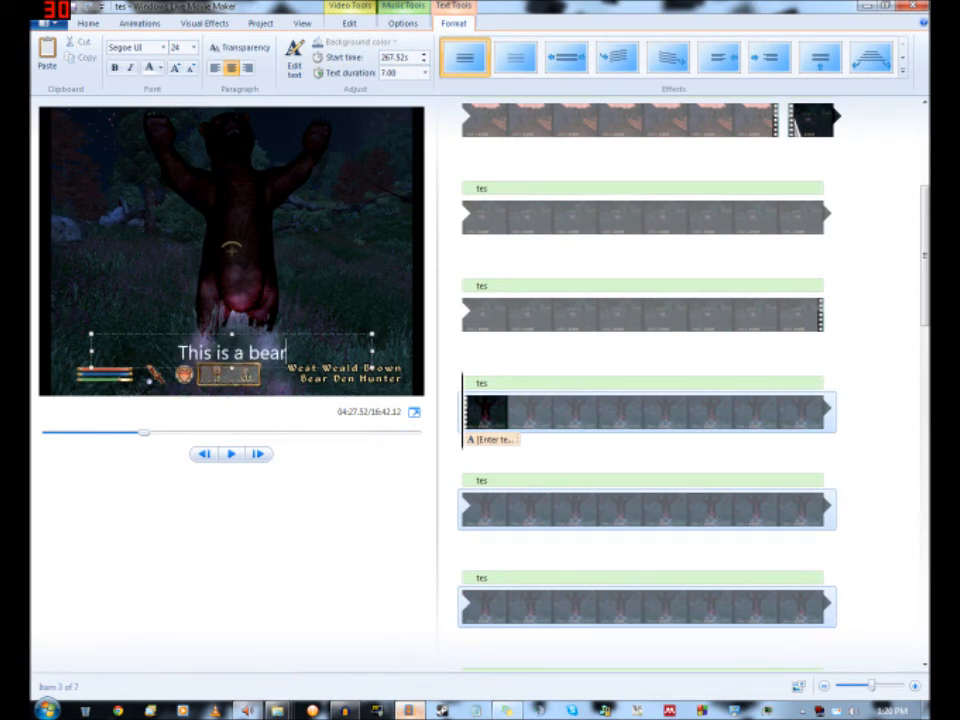
- Set the bear caption's text duration to 3 seconds, apply an enlarging text effect and preview it
left_click(515, 57)
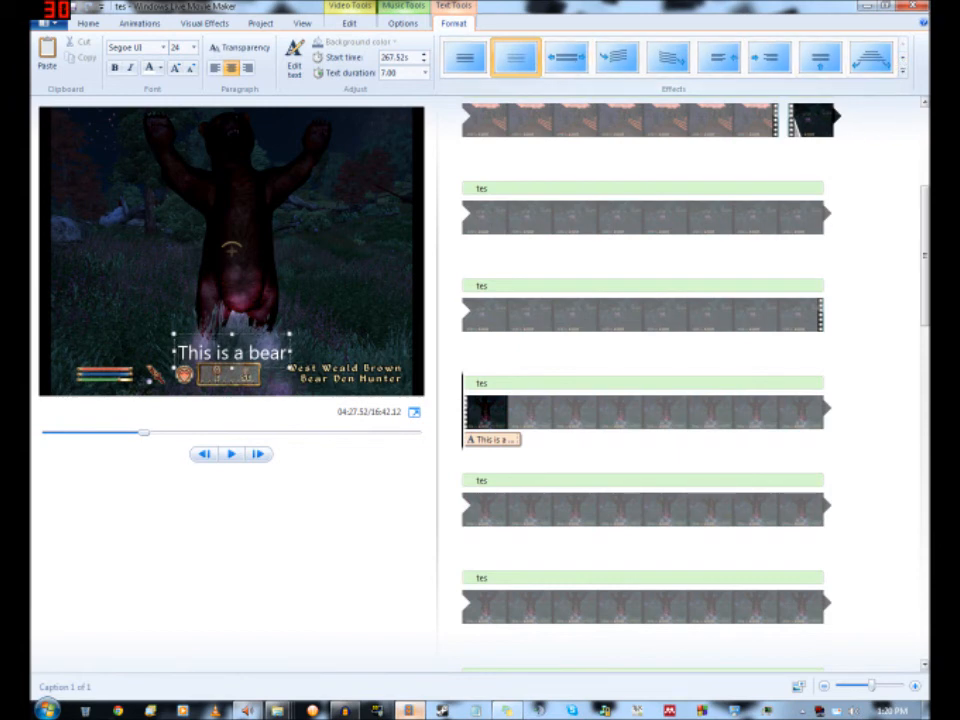
left_click(903, 60)
left_click(407, 75)
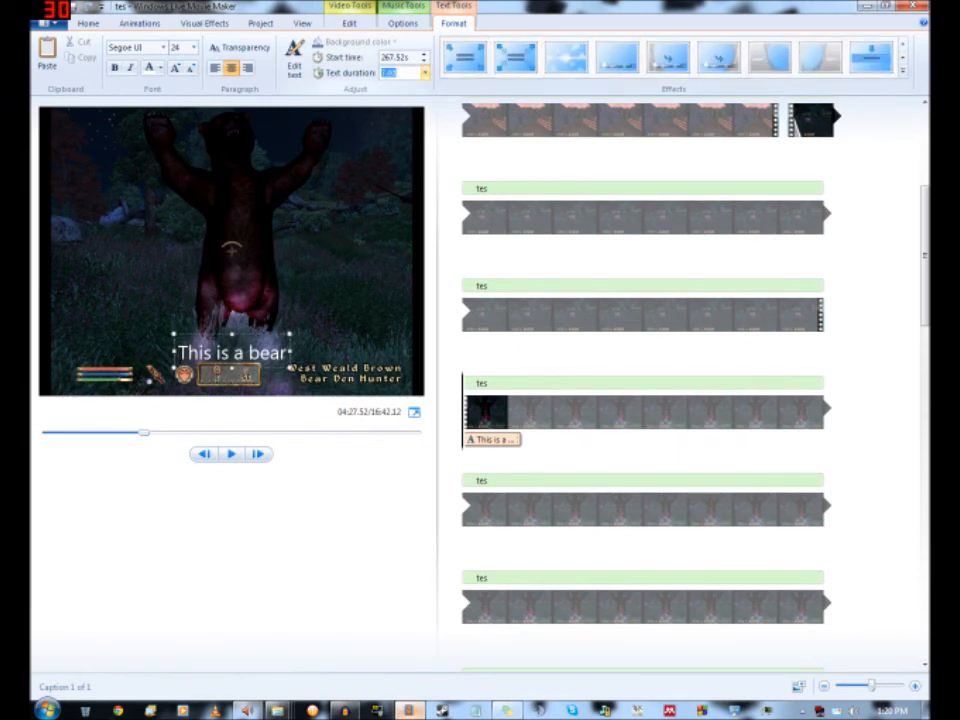
type("3")
key("Return")
left_click(903, 47)
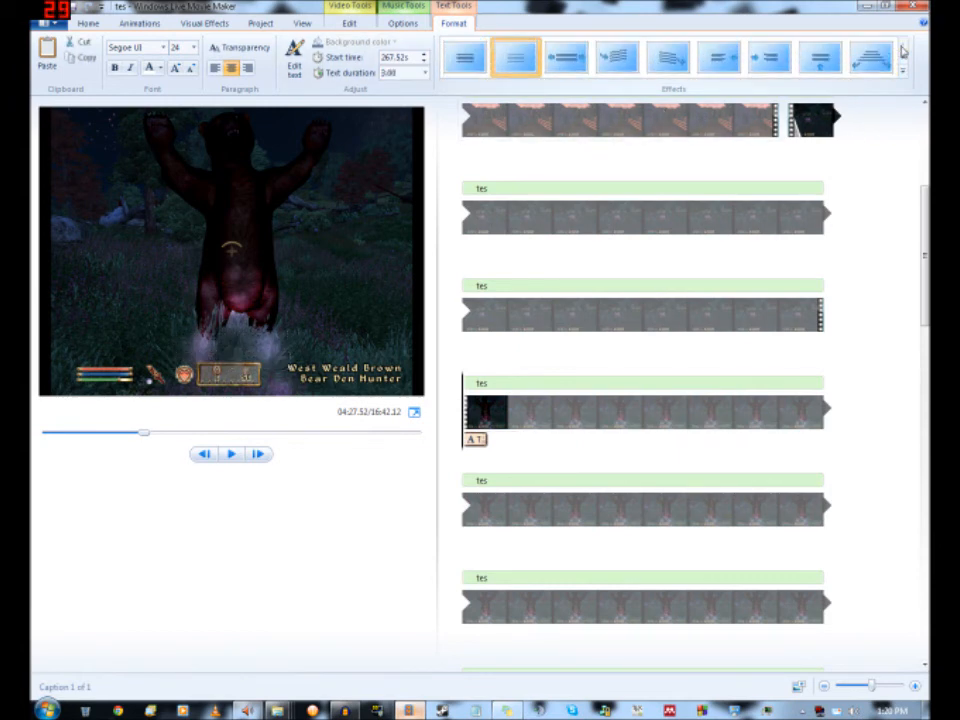
left_click(903, 48)
left_click(525, 60)
left_click(473, 407)
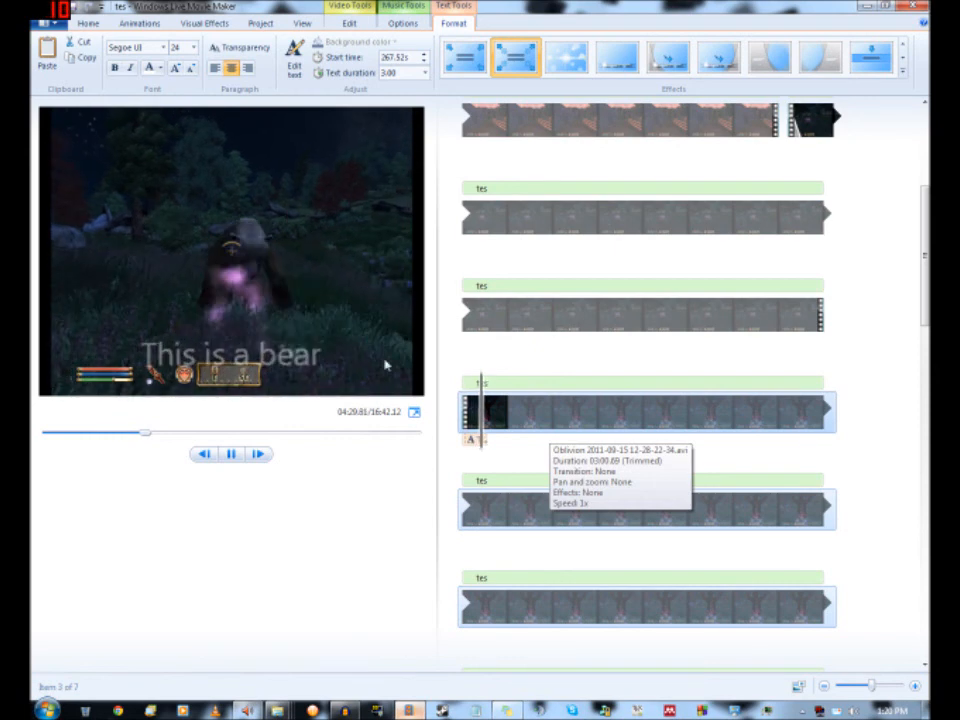
left_click(500, 420)
- Move the bear caption up toward the middle of the frame, set its font size to 72 and widen its text box across the frame
left_click(480, 442)
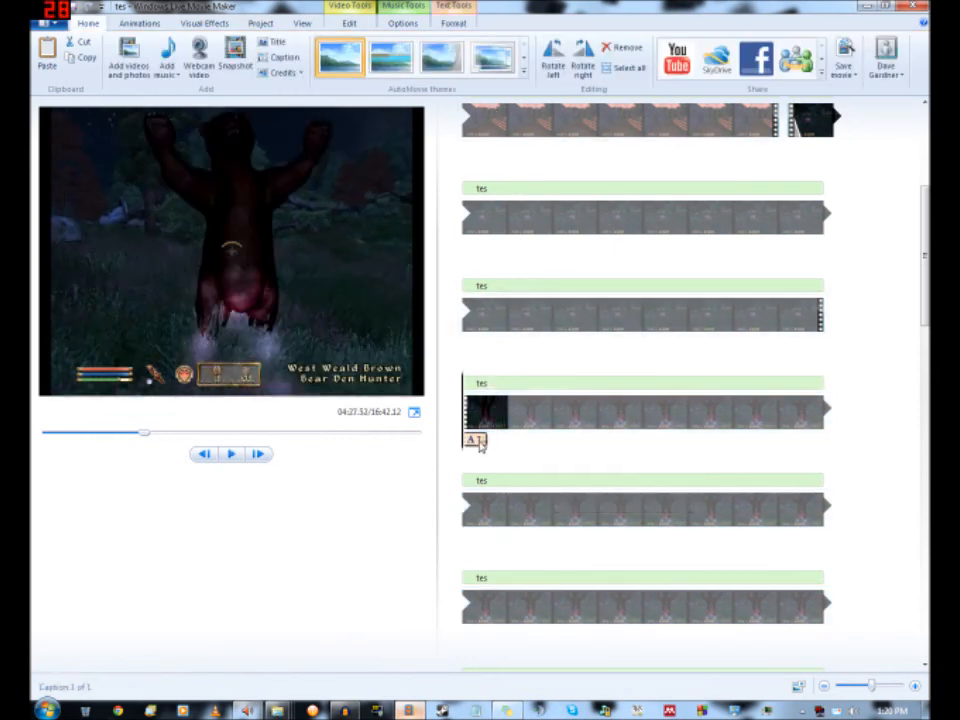
double_click(470, 443)
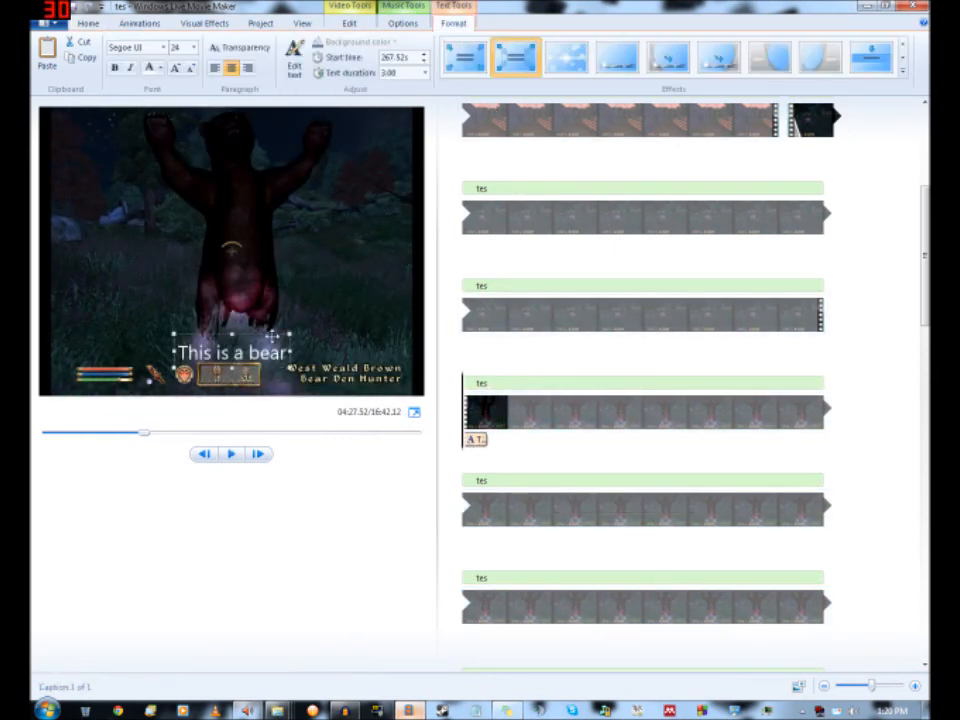
left_click_drag(271, 334, 268, 253)
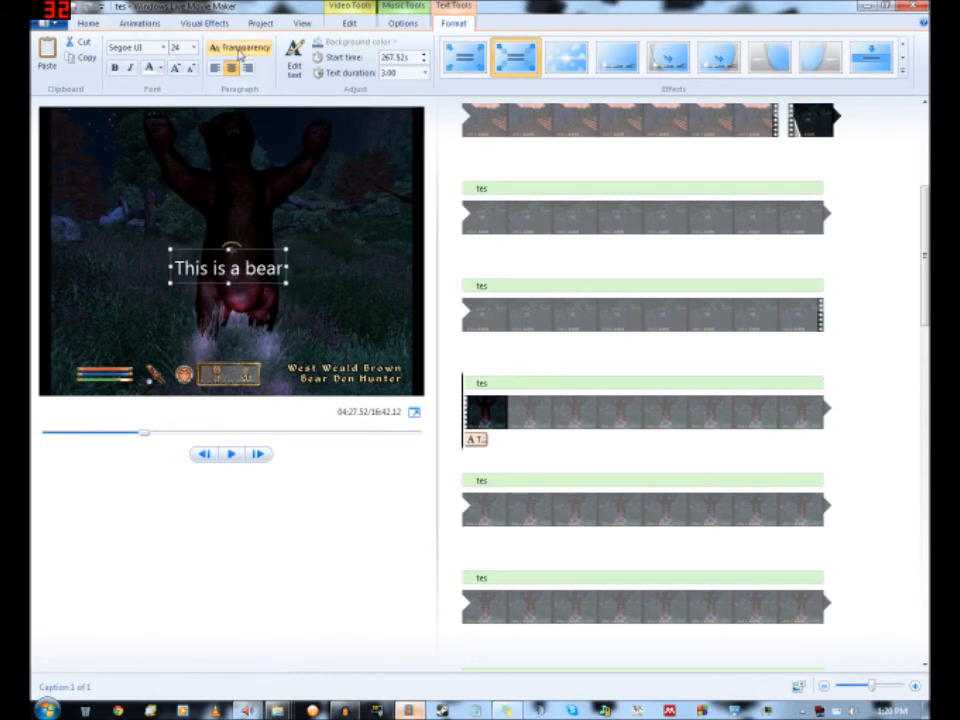
left_click(196, 50)
left_click(182, 248)
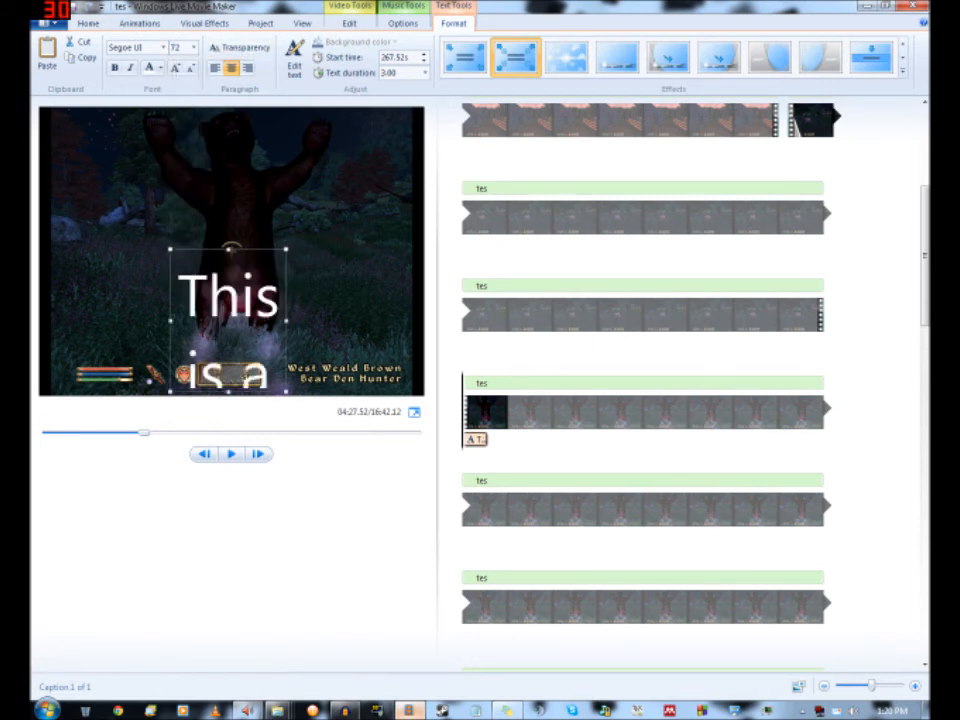
left_click_drag(167, 325, 42, 322)
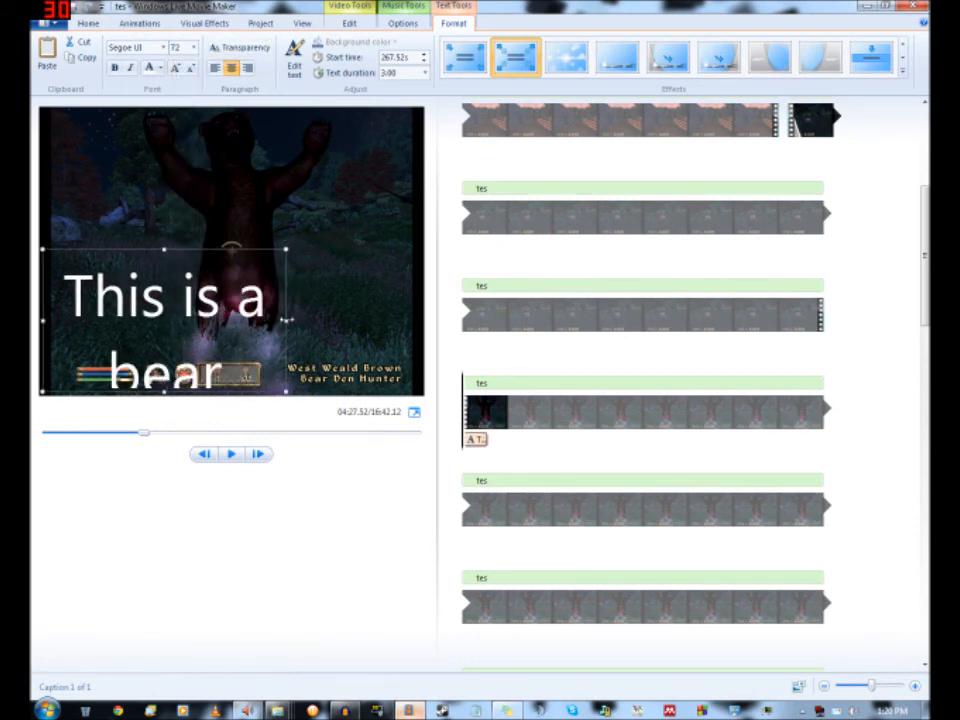
left_click_drag(286, 318, 437, 317)
left_click_drag(265, 252, 270, 217)
- Preview the enlarged bear caption over the third clip and delete it
left_click(470, 415)
key("space")
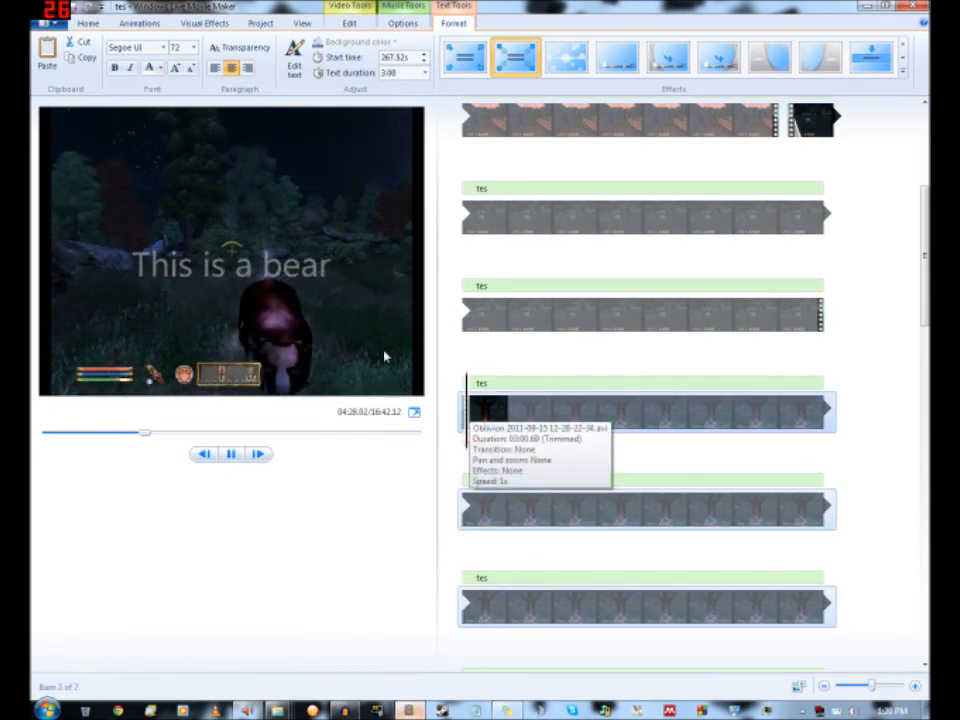
key("space")
left_click(470, 442)
key("Delete")
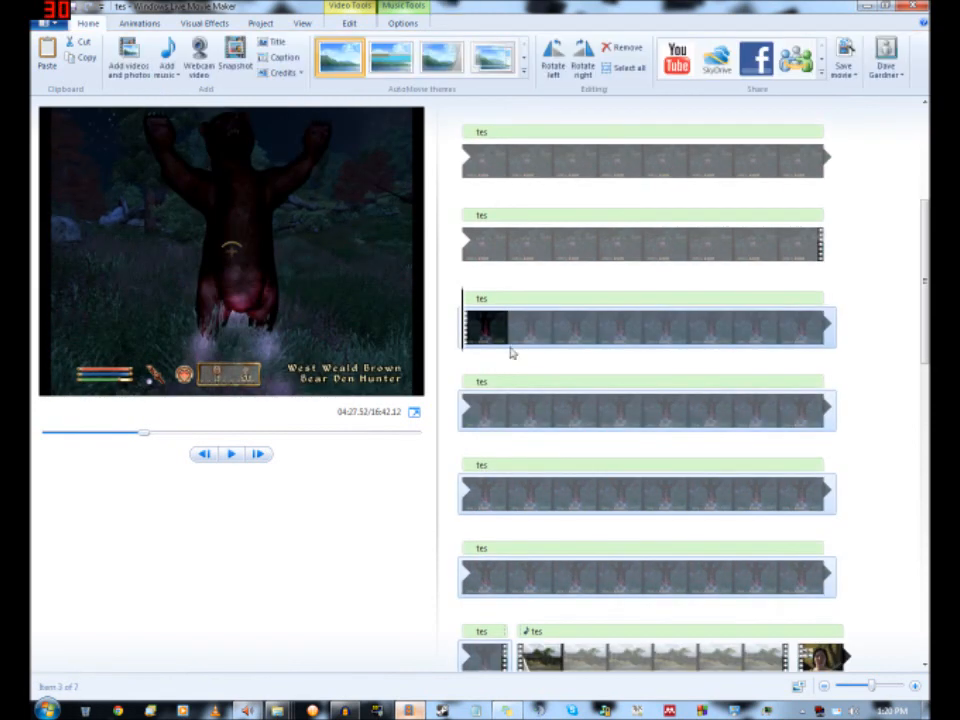
- Review the remaining clips and preview the transition from the fifth clip to the sixth
scroll(510, 345, "up", 4)
scroll(510, 365, "down", 10)
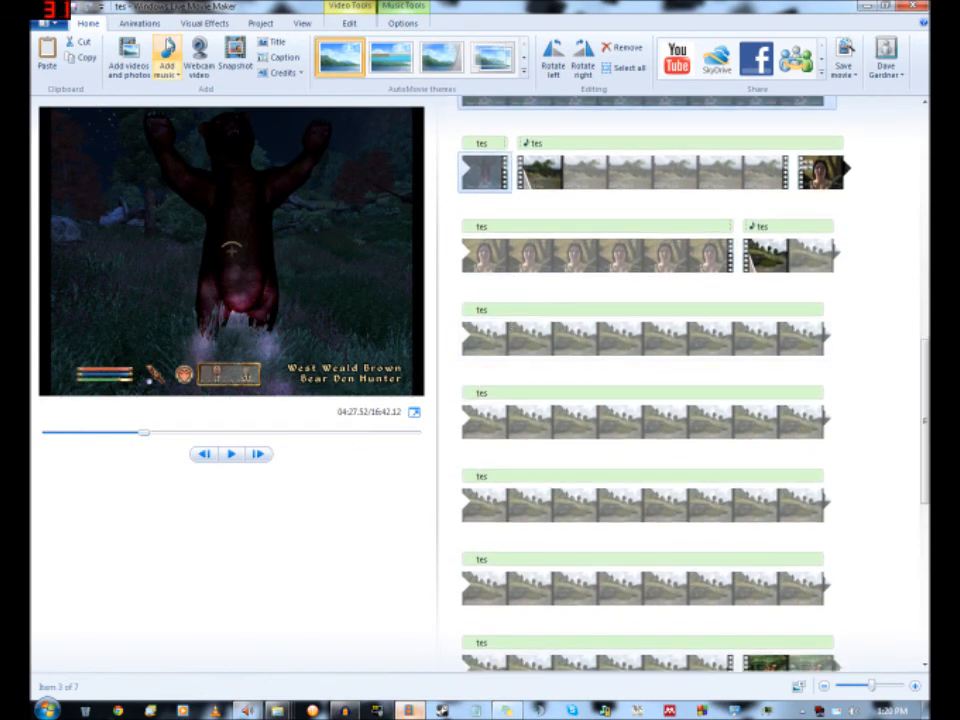
scroll(723, 340, "down", 3)
scroll(718, 350, "down", 5)
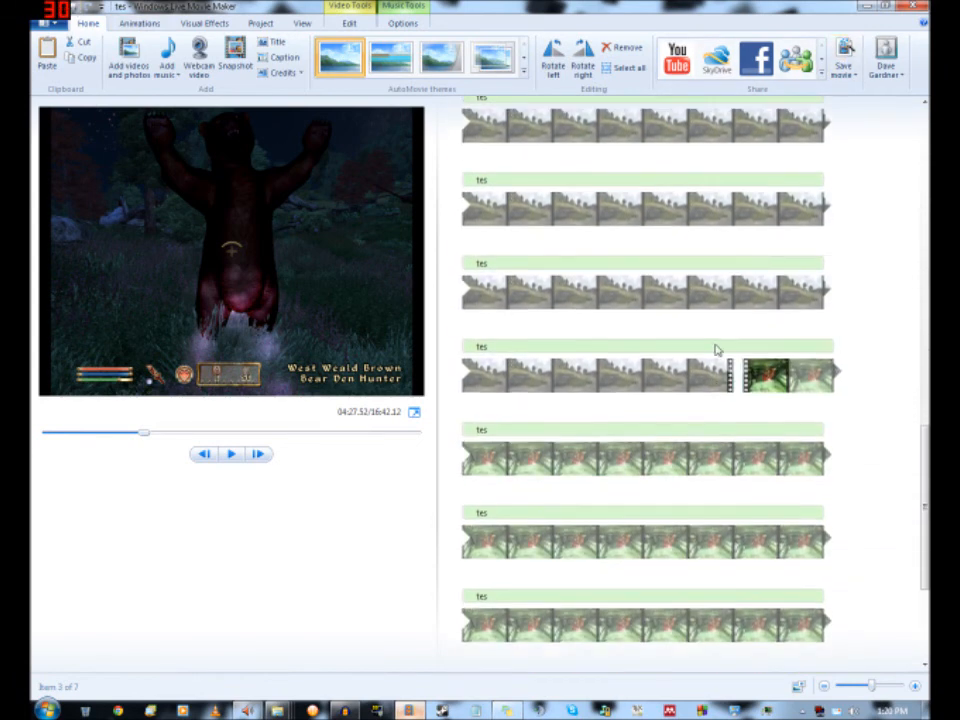
scroll(715, 355, "up", 2)
scroll(715, 355, "up", 8)
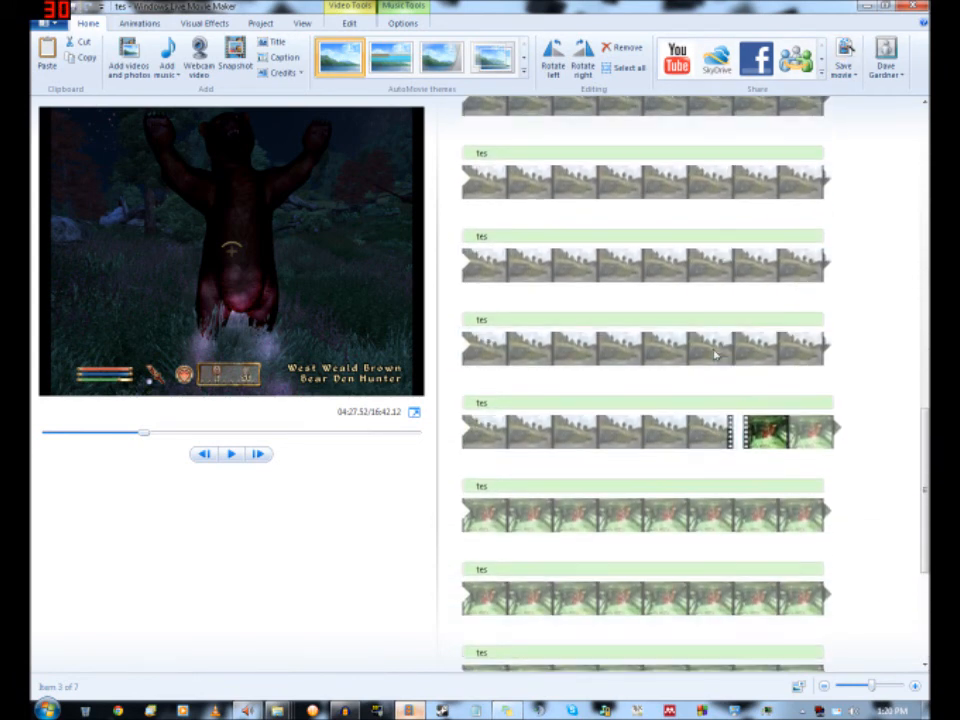
left_click(729, 227)
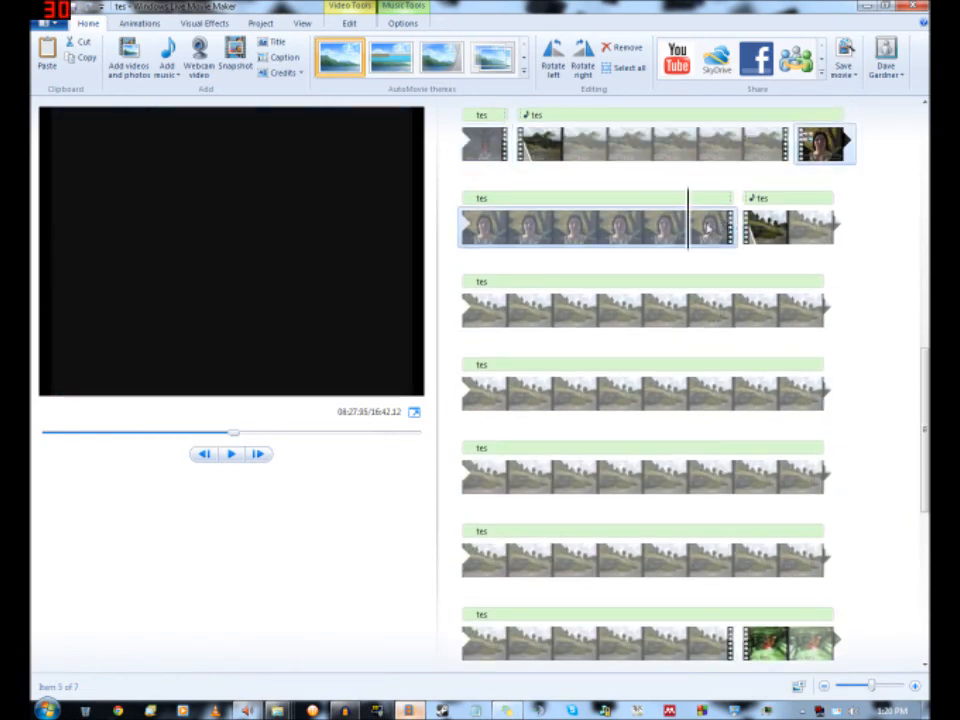
left_click_drag(689, 229, 726, 233)
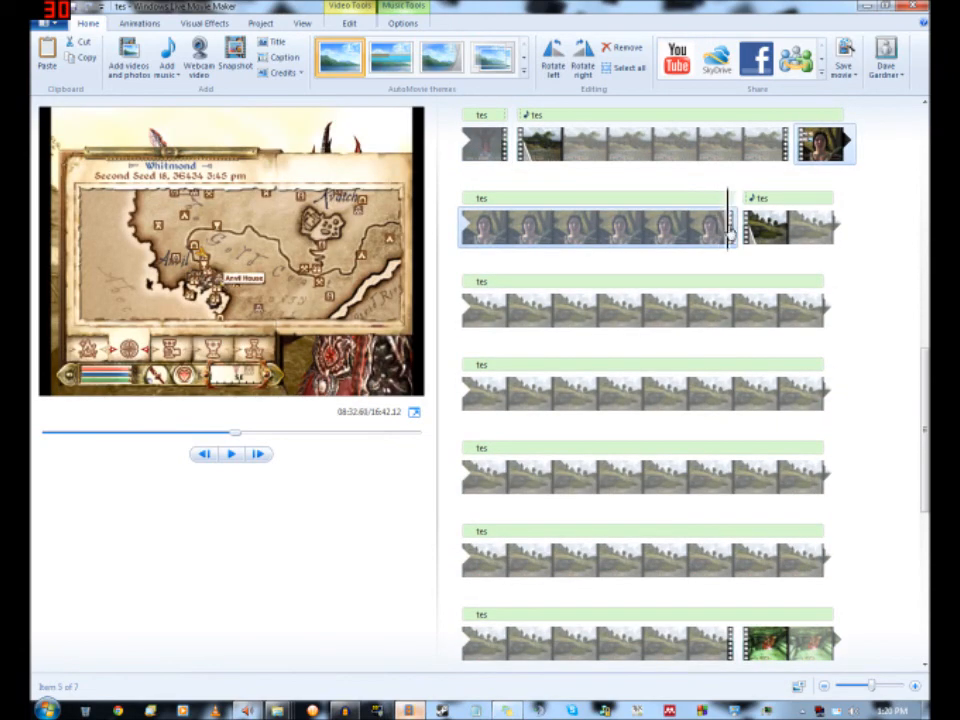
key("space")
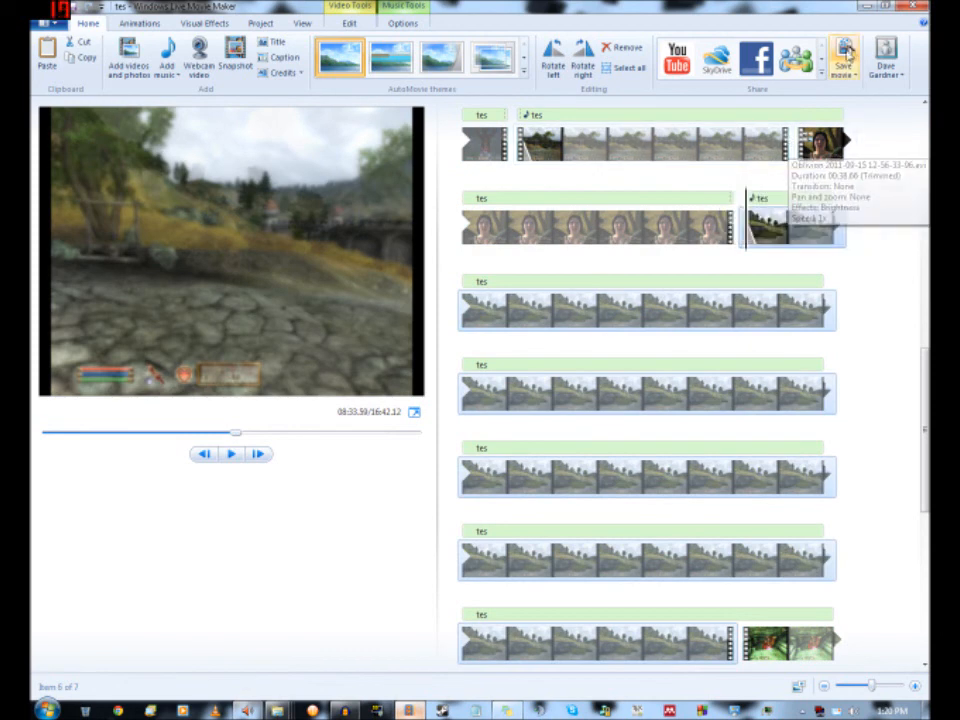
- Examine the available sharing services, such as YouTube, SkyDrive, Facebook and Flickr
scroll(605, 205, "up", 5)
scroll(622, 237, "up", 3)
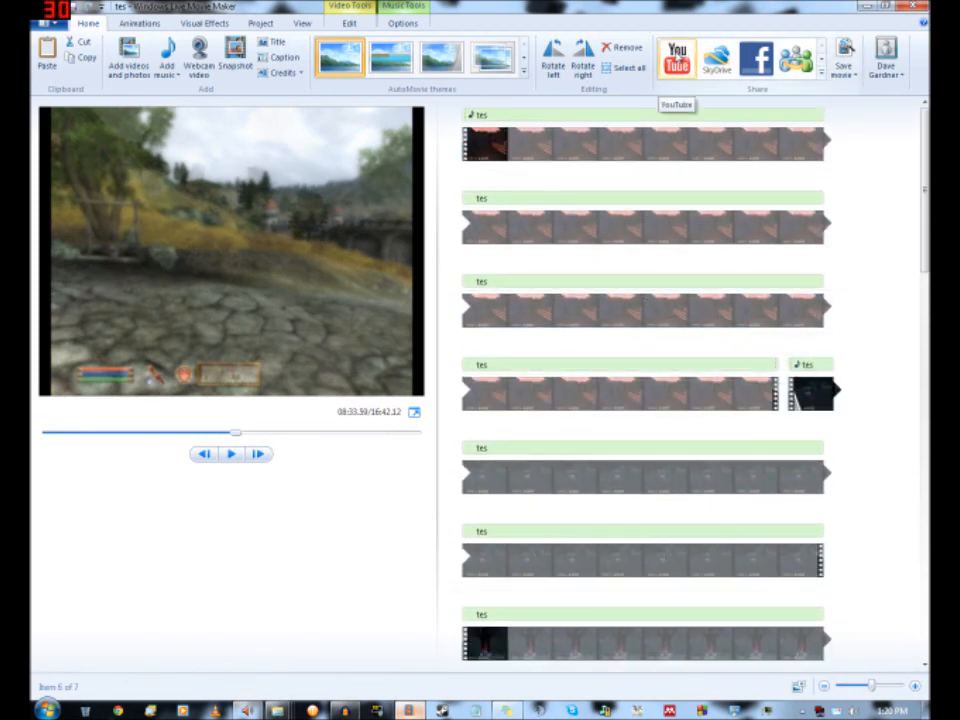
left_click(822, 60)
left_click(822, 46)
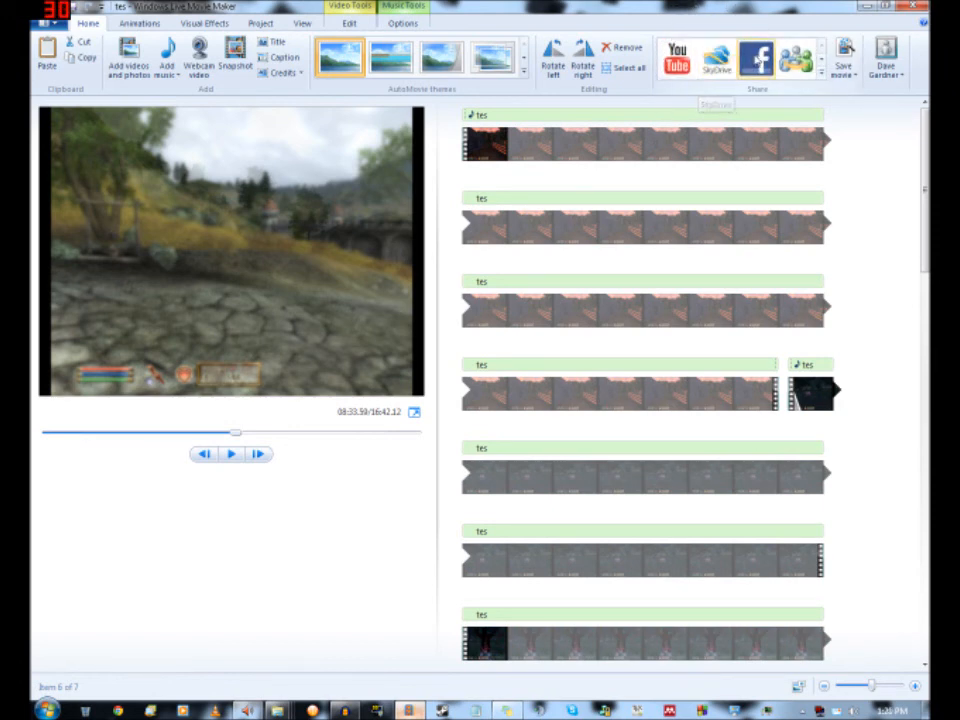
left_click(822, 60)
left_click(822, 46)
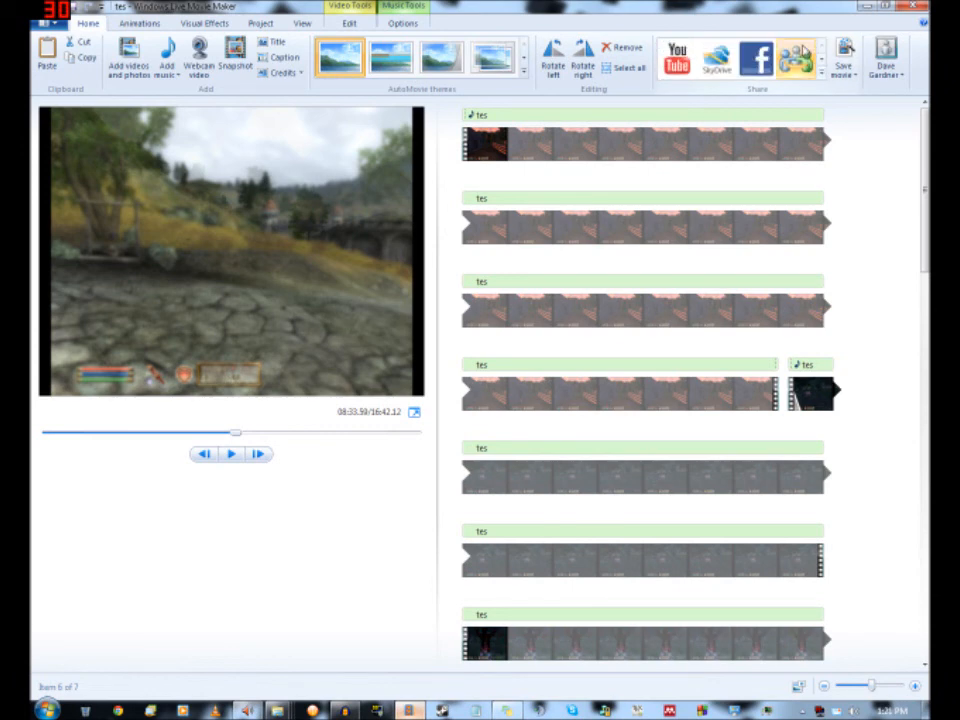
left_click(822, 60)
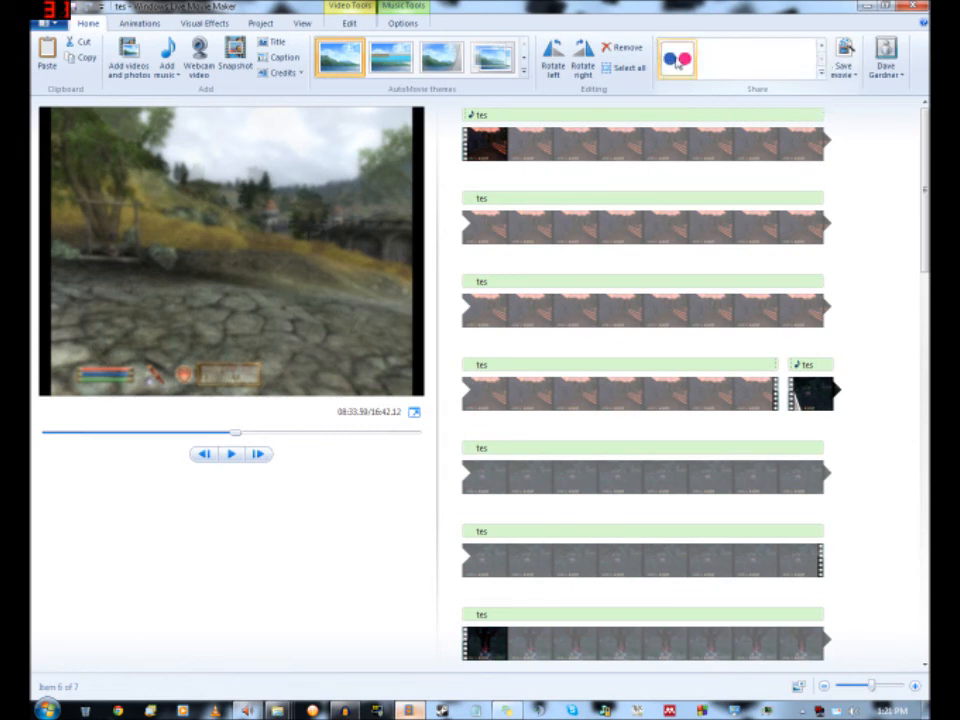
left_click(822, 47)
- Start saving the movie and choose the TES4O folder inside Projects as the destination
left_click(844, 50)
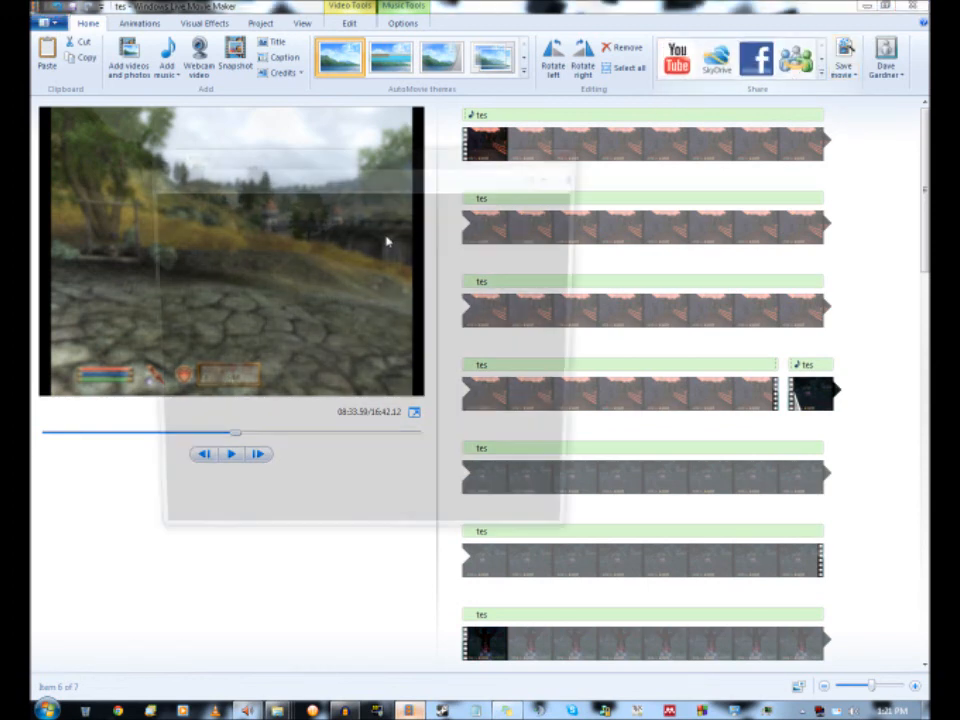
left_click(320, 175)
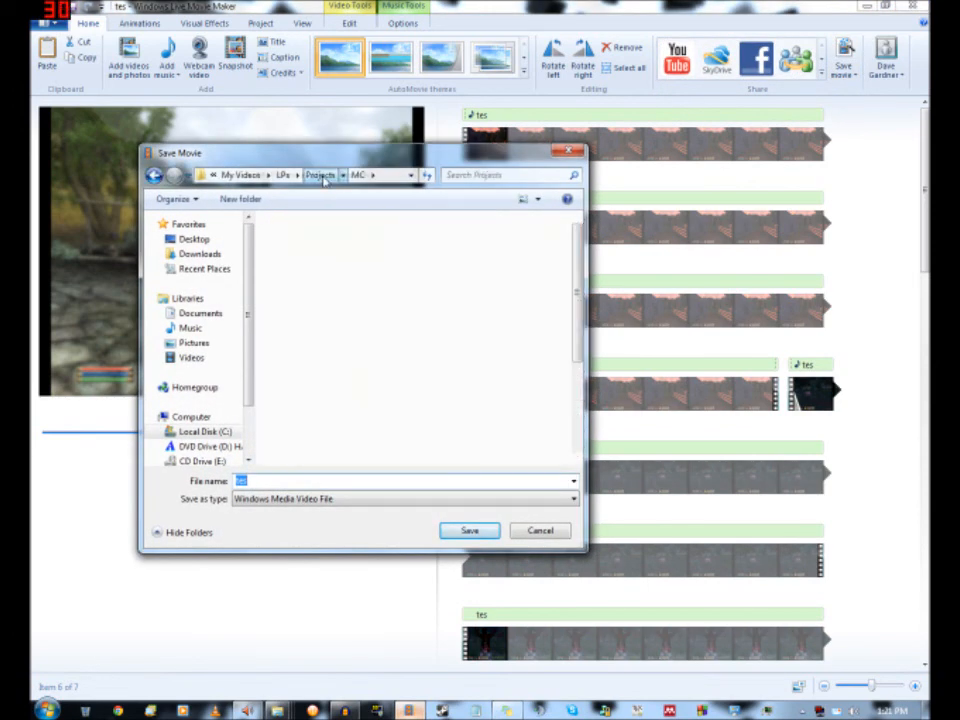
left_click(379, 422)
scroll(446, 348, "down", 2)
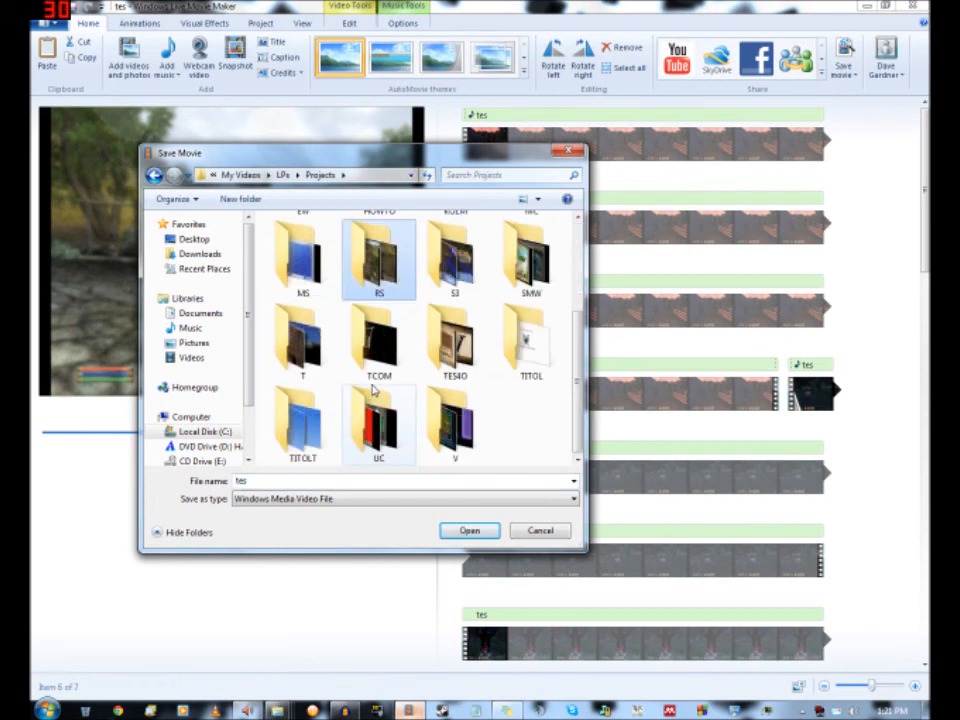
double_click(449, 344)
- Enter a file name ending in 4O164 and save the movie as a Windows Media Video file
left_click_drag(284, 463, 501, 463)
left_click(418, 269)
left_click(298, 481)
key("BackSpace")
type("4O164")
key("Return")
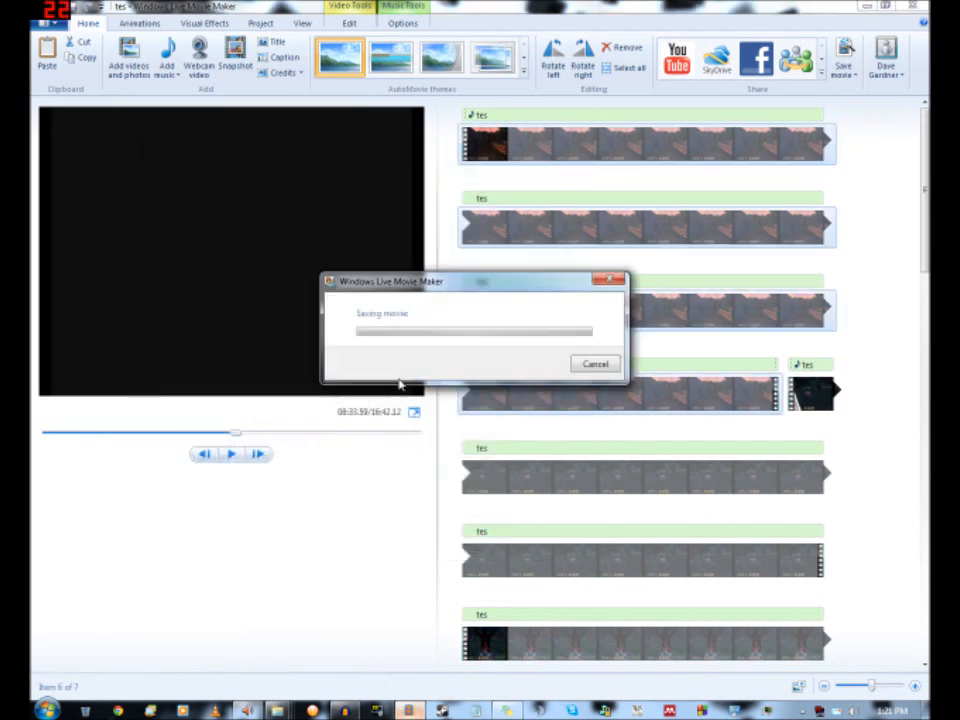